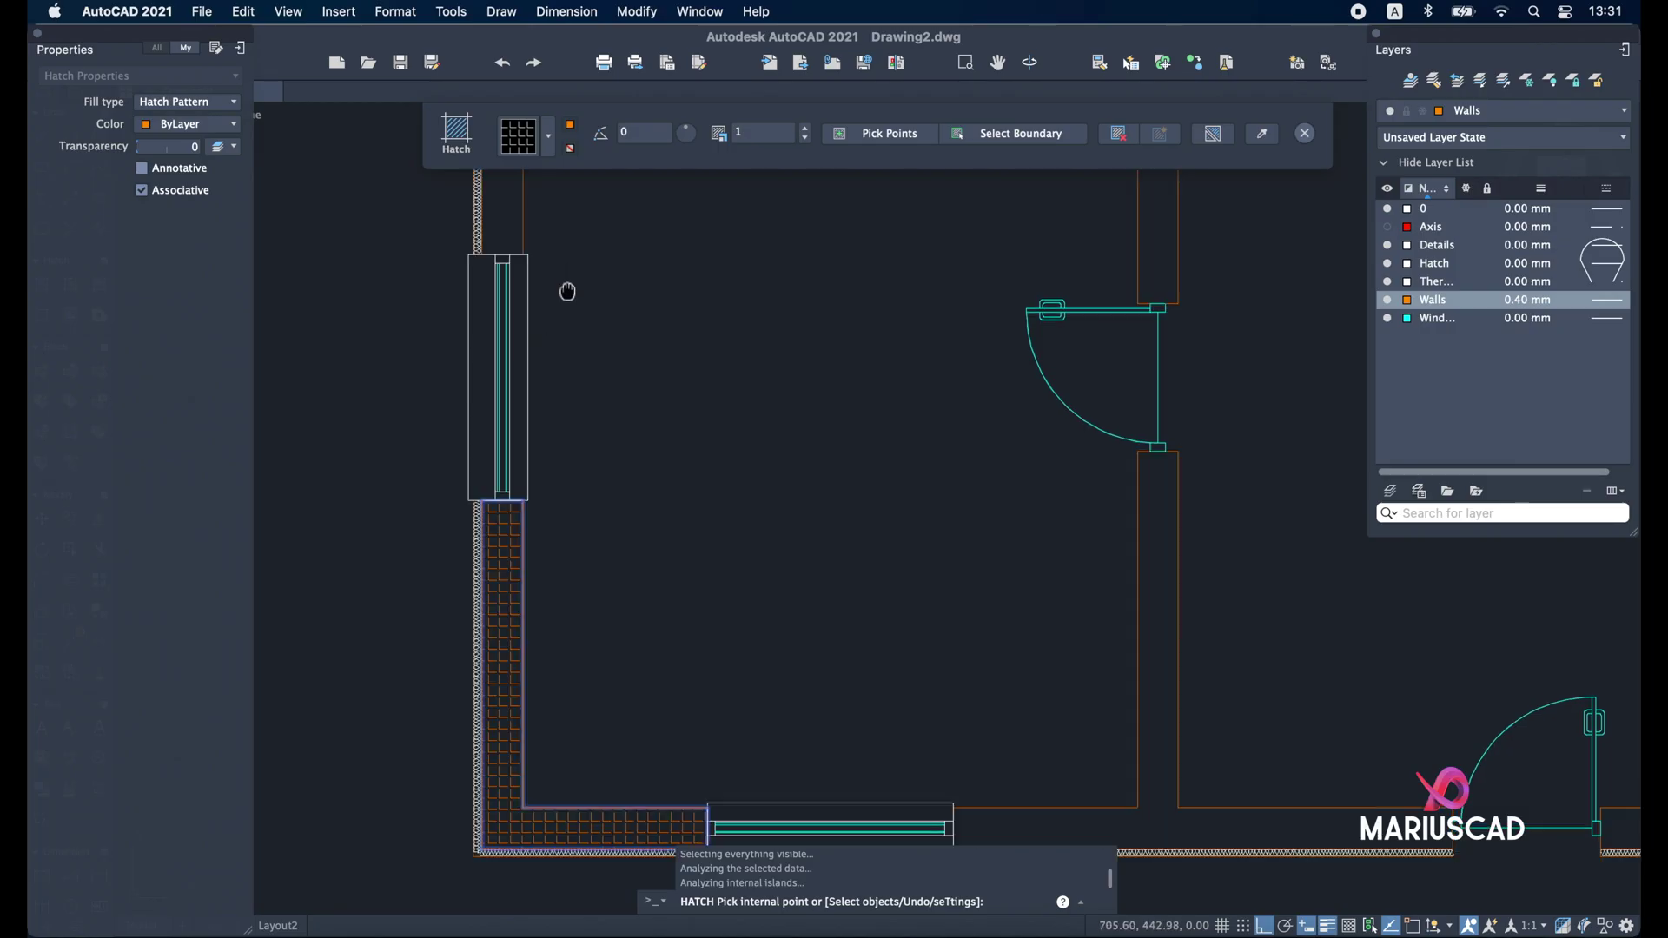
pyautogui.moveTo(568, 291); pyautogui.dragTo(539, 460, button='middle')
pyautogui.click(608, 204)
pyautogui.click(1162, 256)
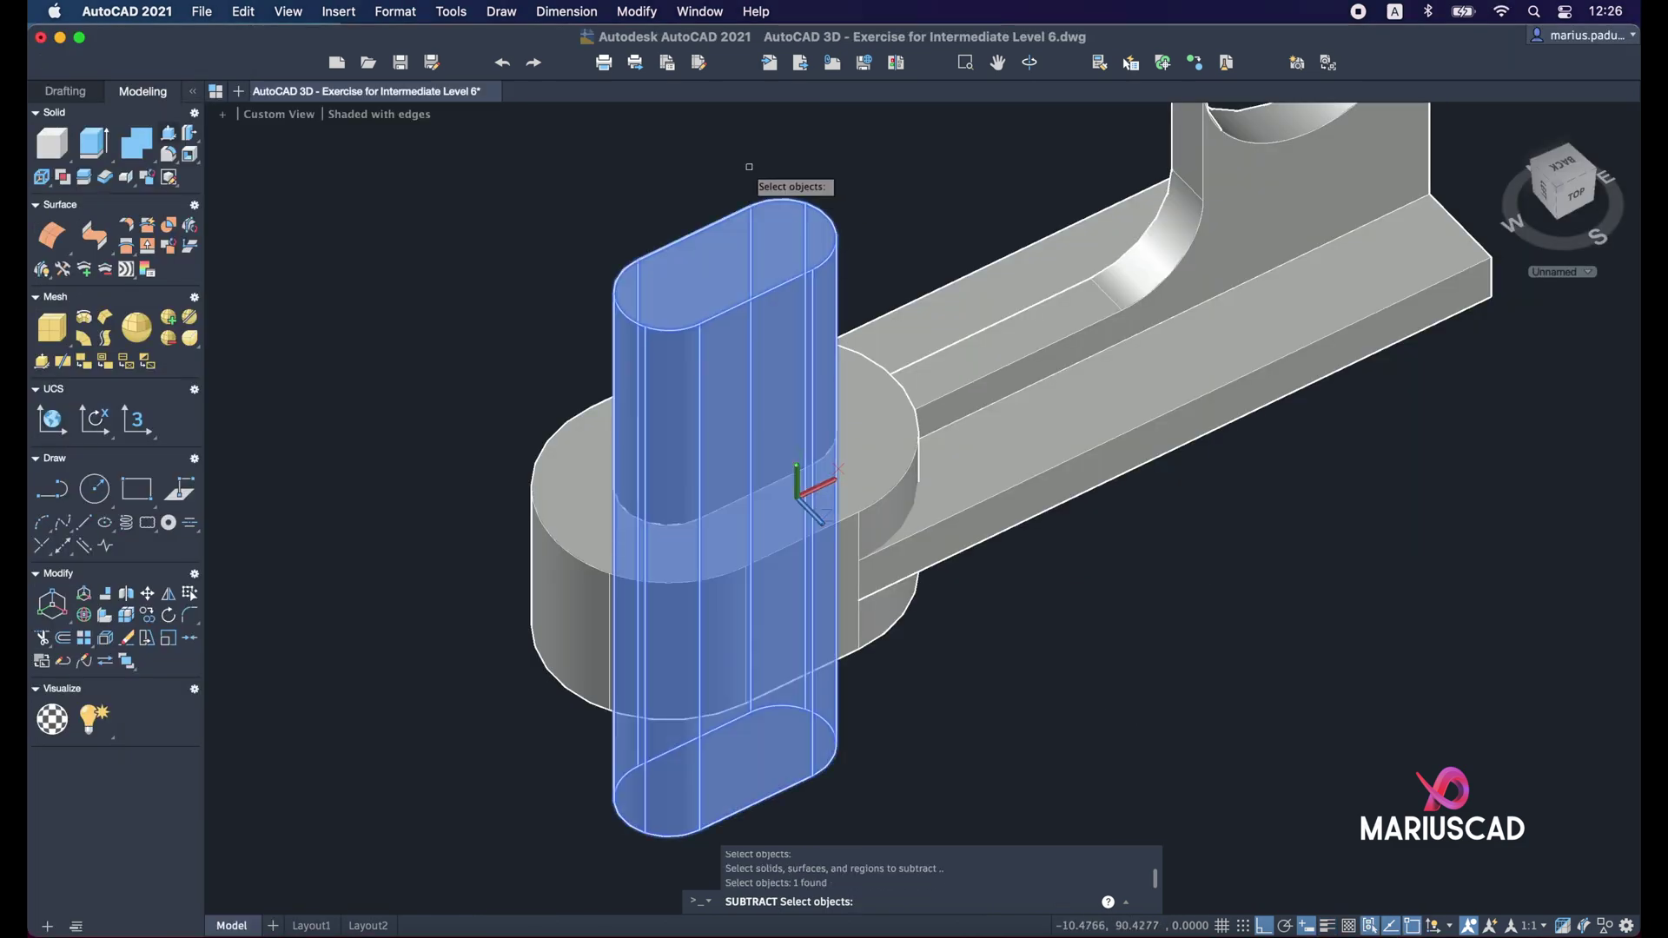
pyautogui.press('Return')
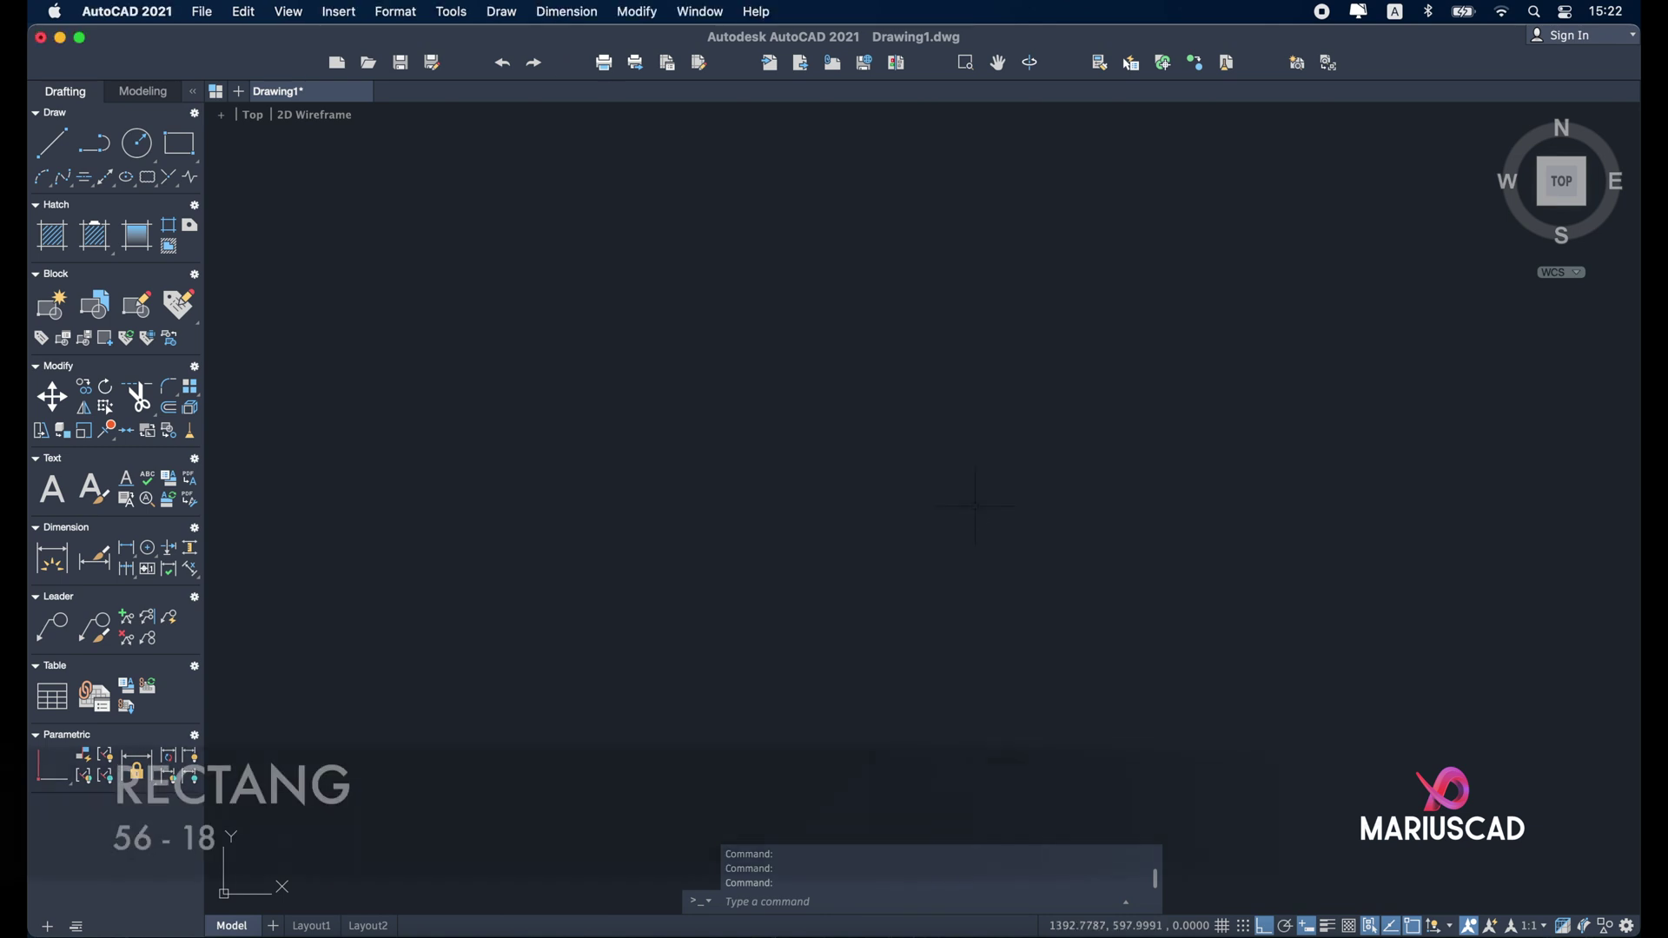
# Draw a 56 by 18 rectangle in the empty drawing and fit it in view.
pyautogui.write('rect')
pyautogui.press('Return')
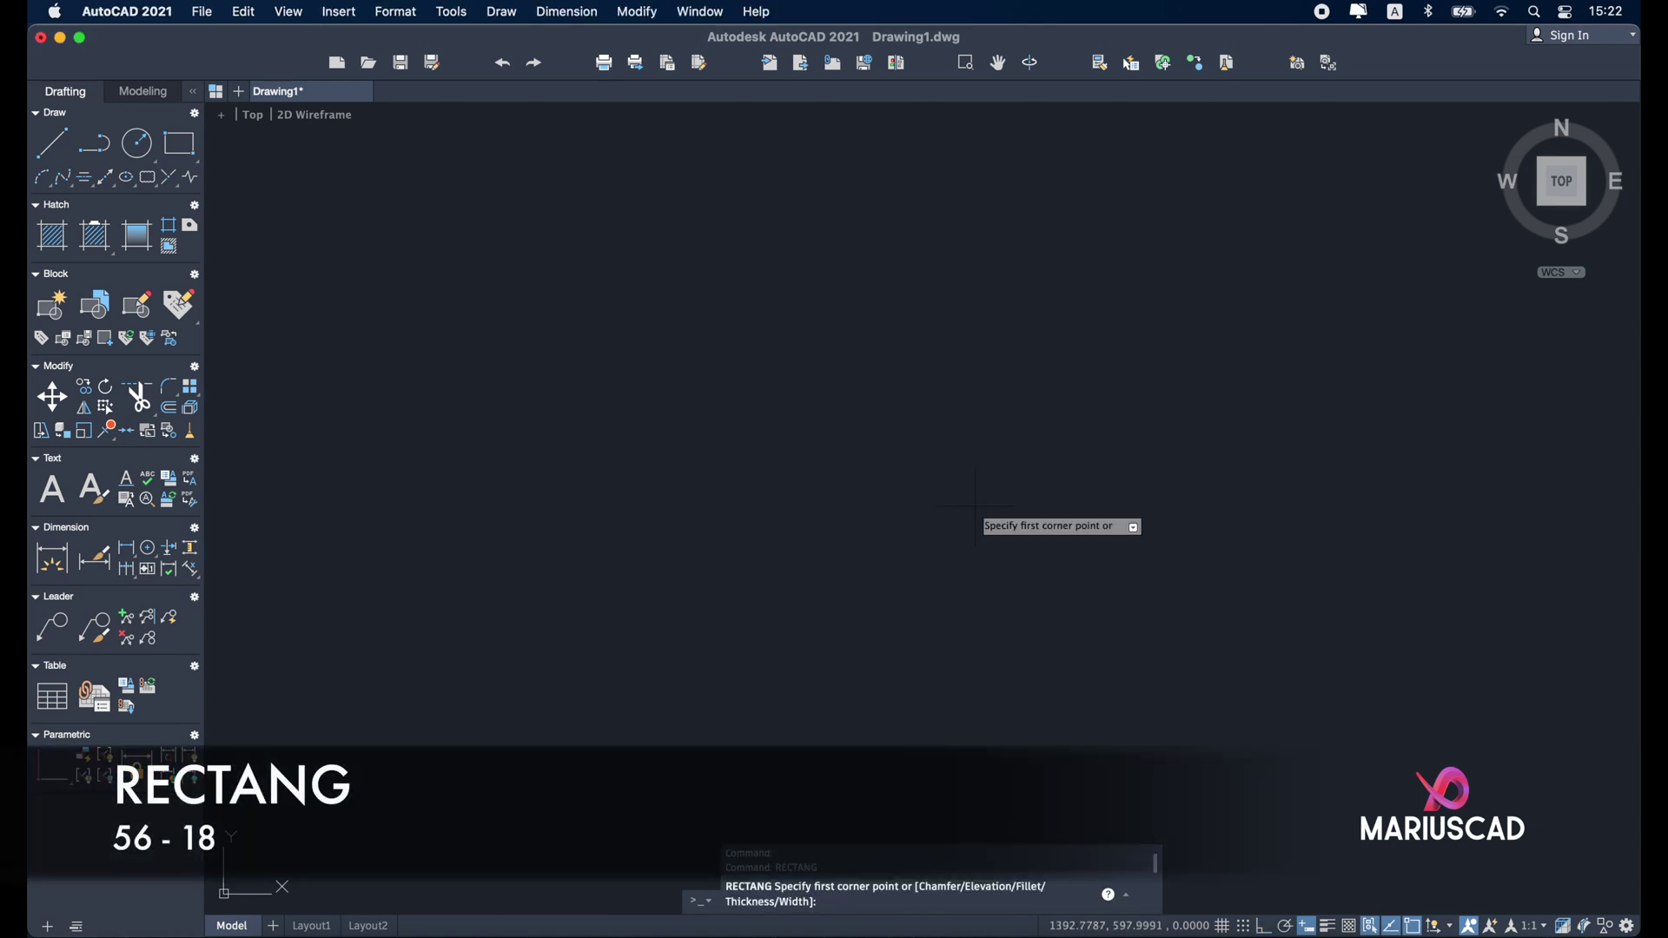
pyautogui.click(643, 461)
pyautogui.write('56')
pyautogui.press('Tab')
pyautogui.write('18')
pyautogui.press('Return')
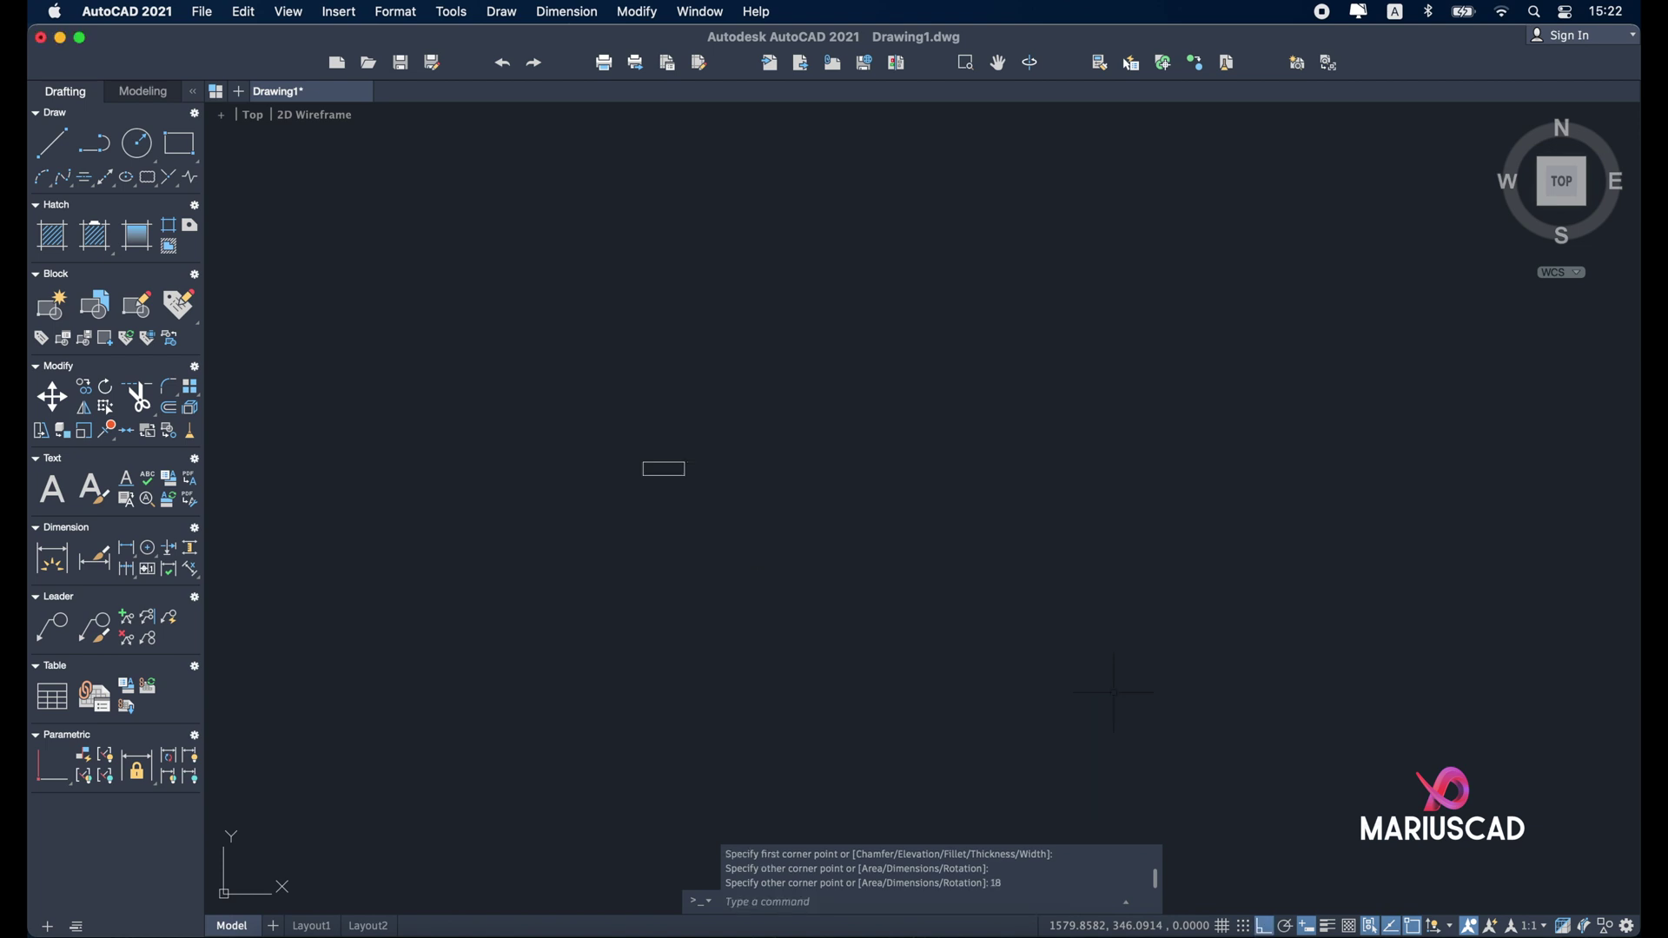
pyautogui.middleClick(906, 575)
pyautogui.middleClick(907, 575)
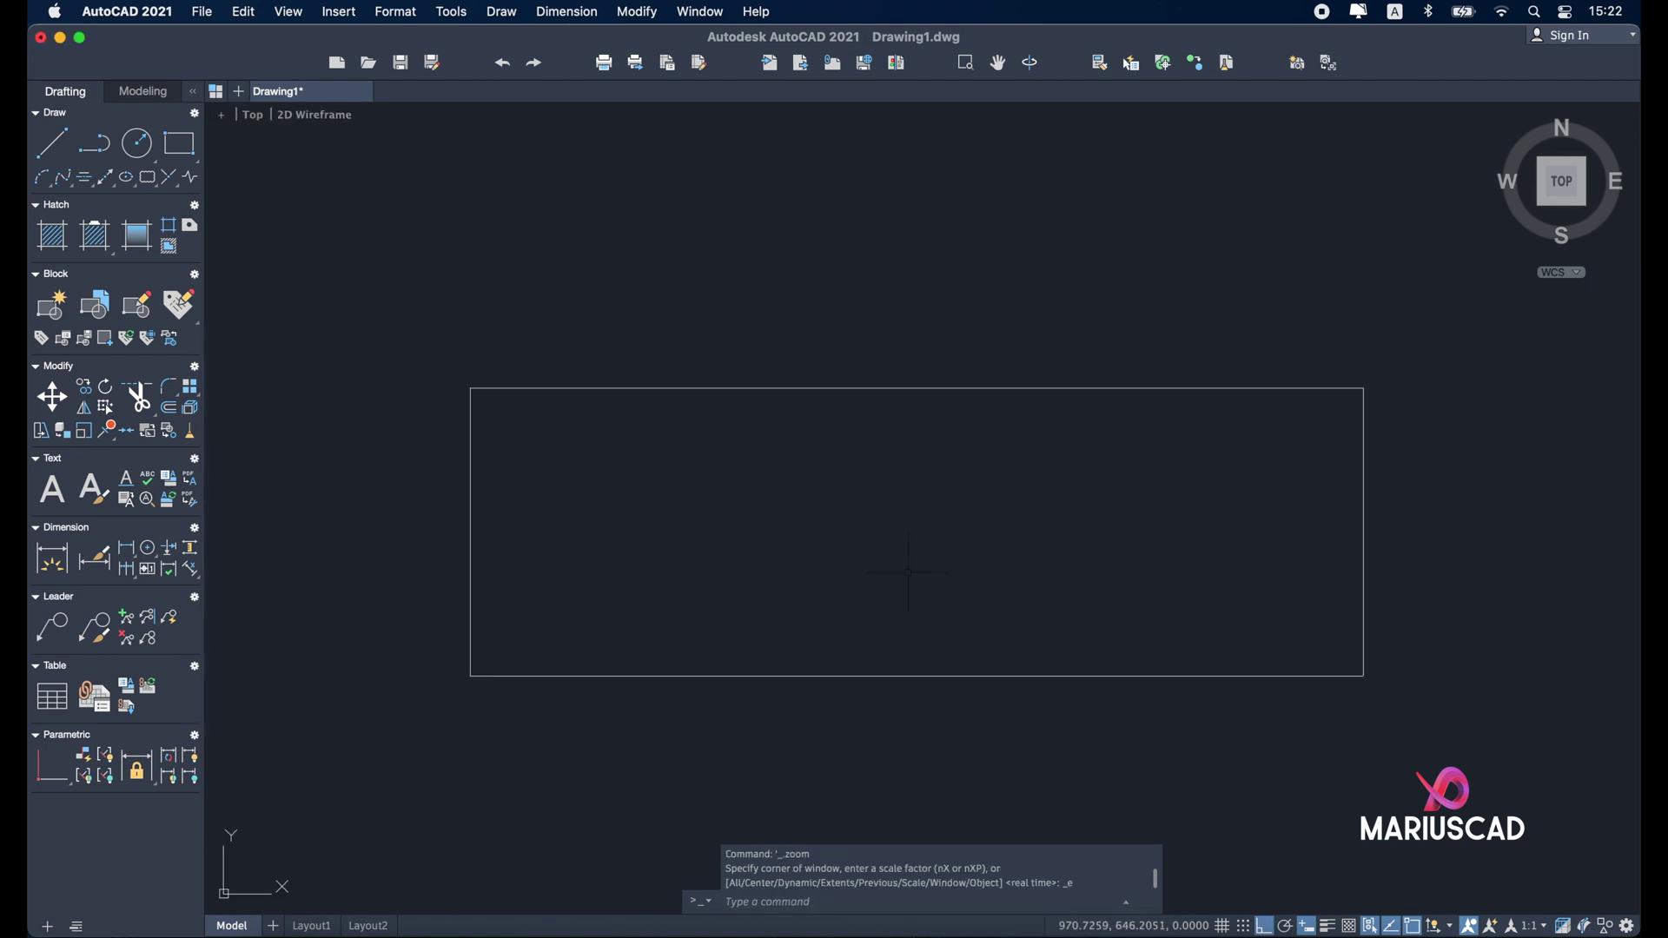
# Draw a second rectangle, 32 by 6, inside the 56 by 18 rectangle.
pyautogui.write('rect')
pyautogui.press('Return')
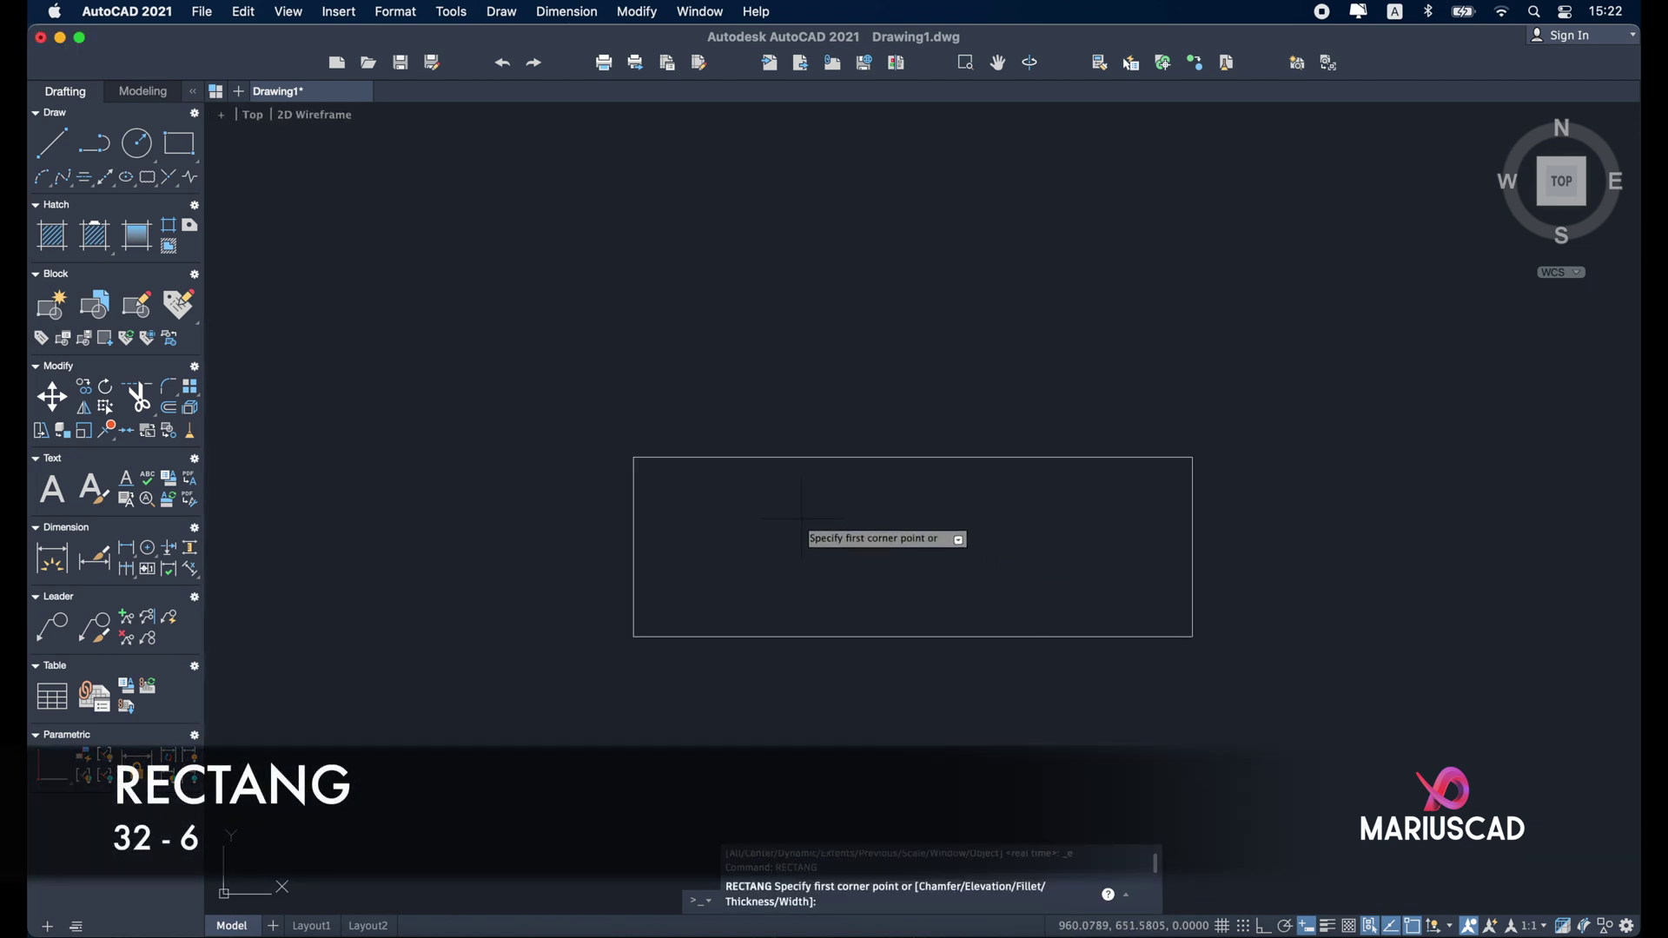
pyautogui.click(791, 517)
pyautogui.write('32')
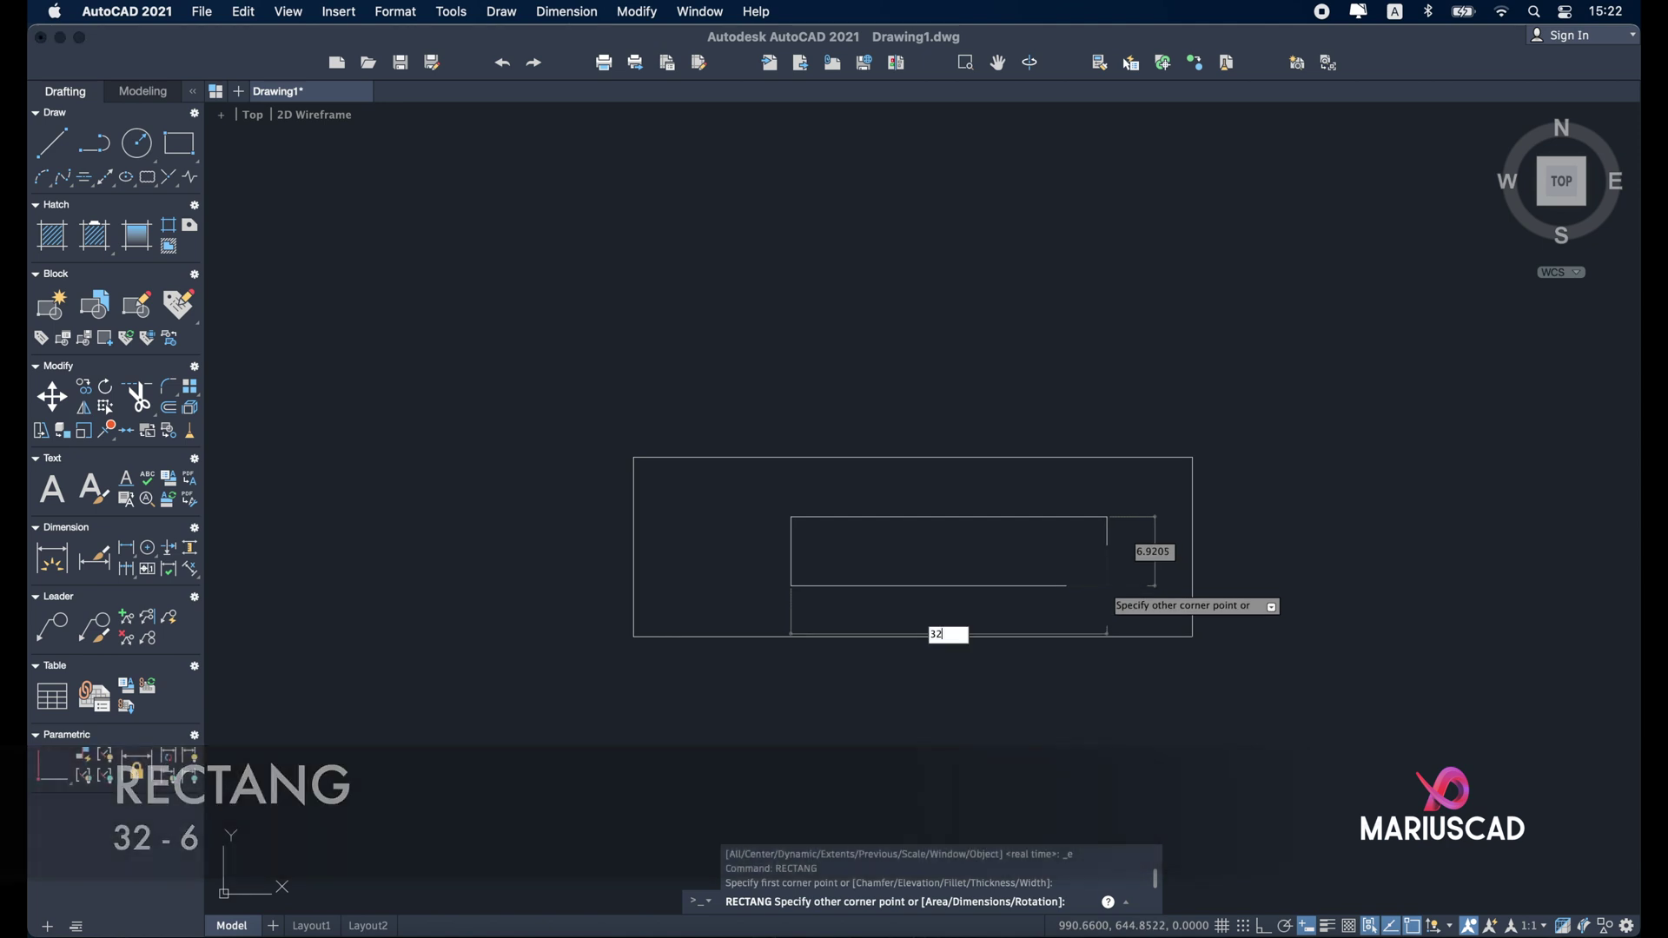
pyautogui.press('Tab')
pyautogui.write('6')
pyautogui.press('Return')
pyautogui.press('Escape')
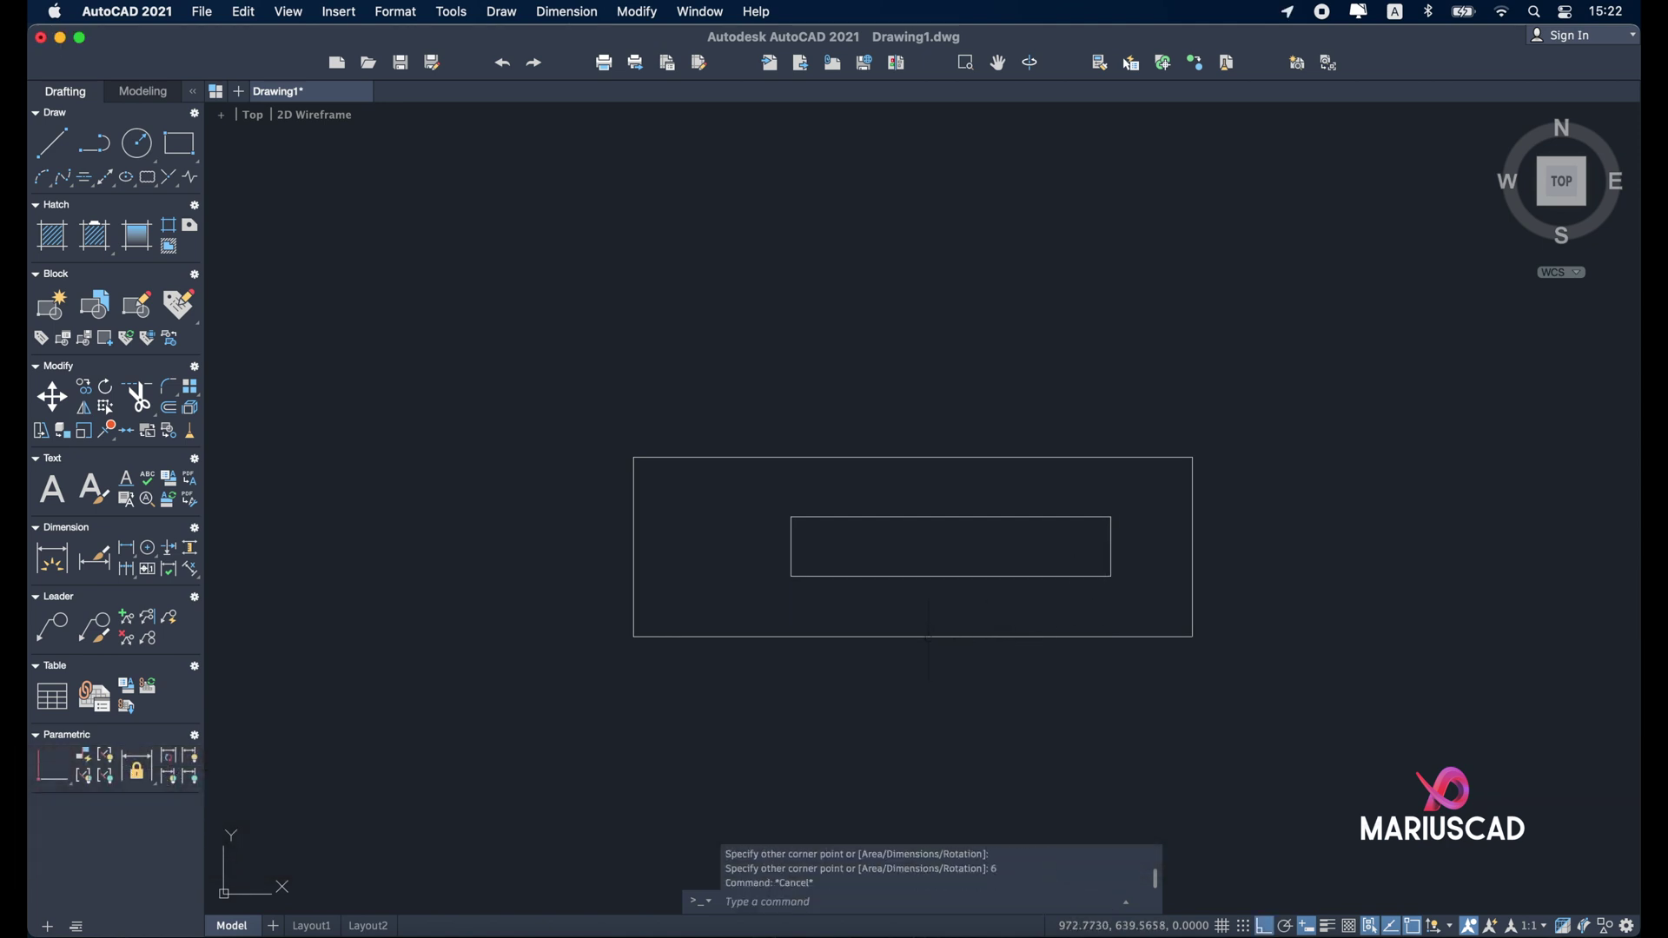
pyautogui.click(928, 637)
pyautogui.press('Escape')
# Review the object snap and 3D object snap modes in the drafting settings (DSETTINGS) and accept them.
pyautogui.write('dse')
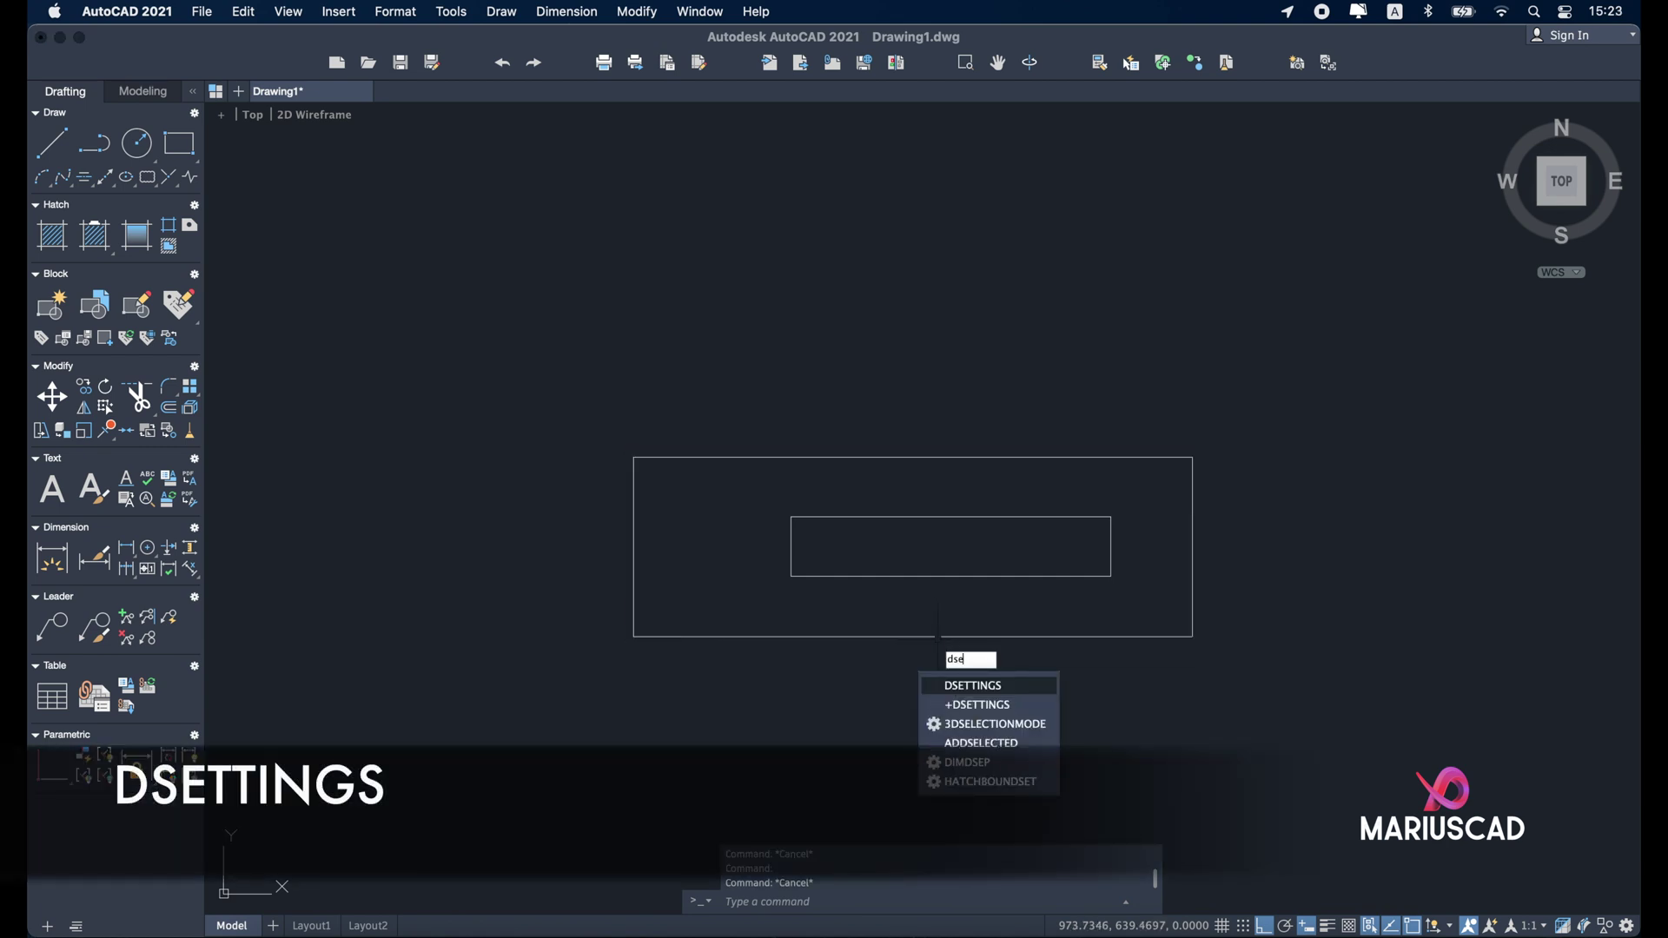
pyautogui.press('Return')
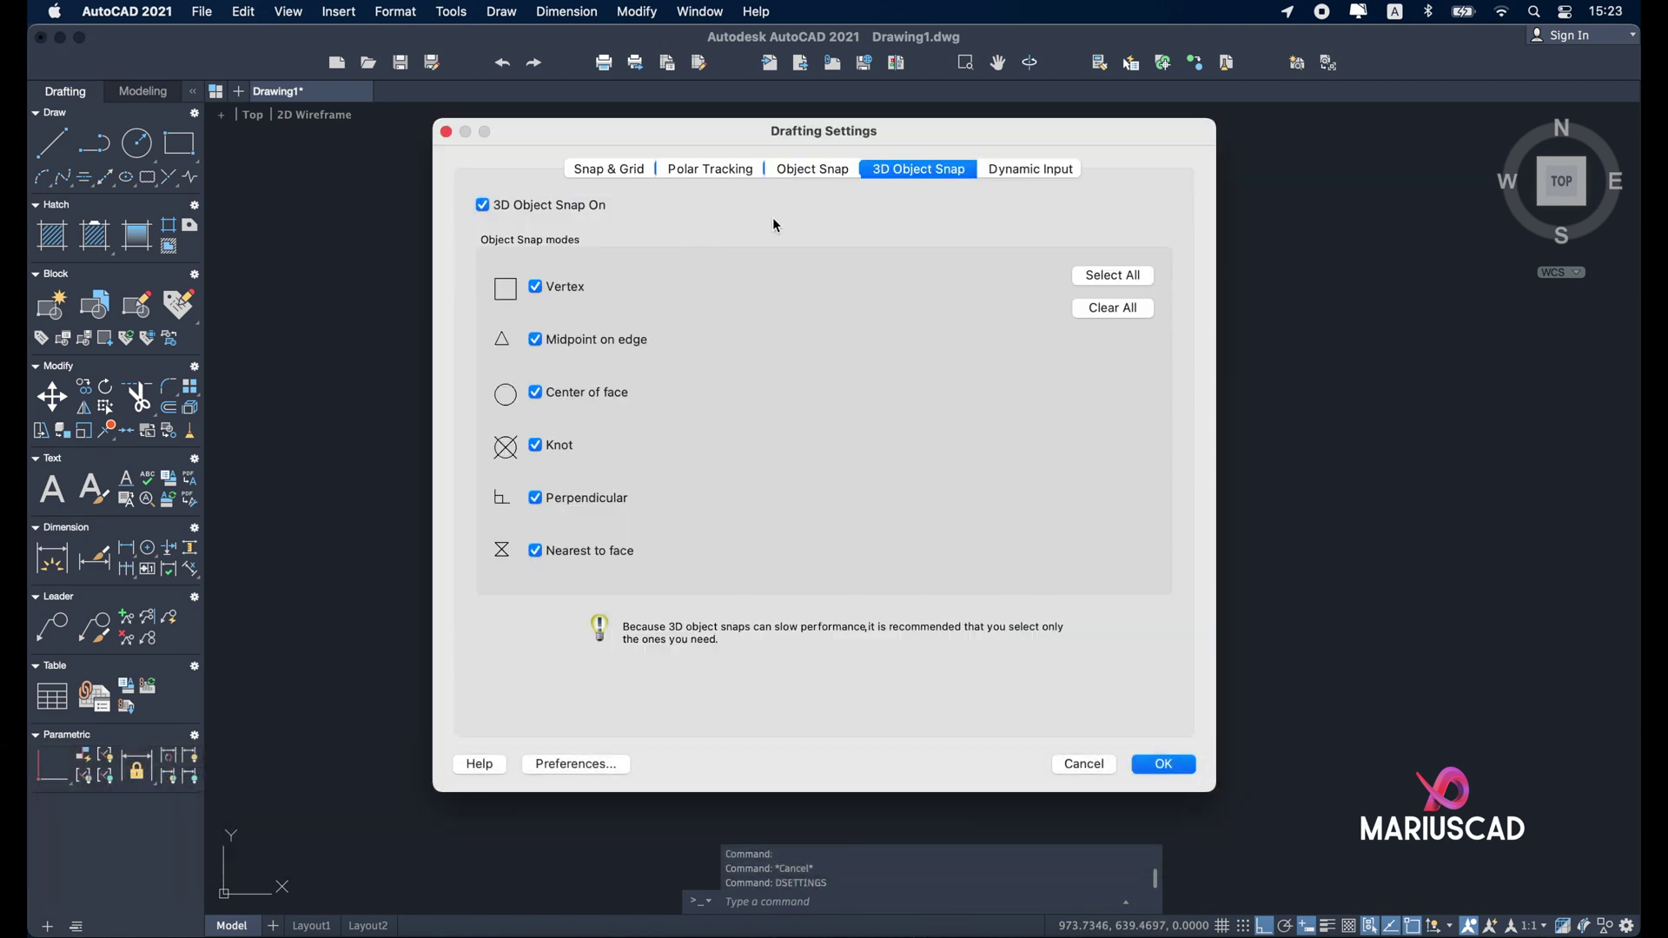
pyautogui.click(813, 172)
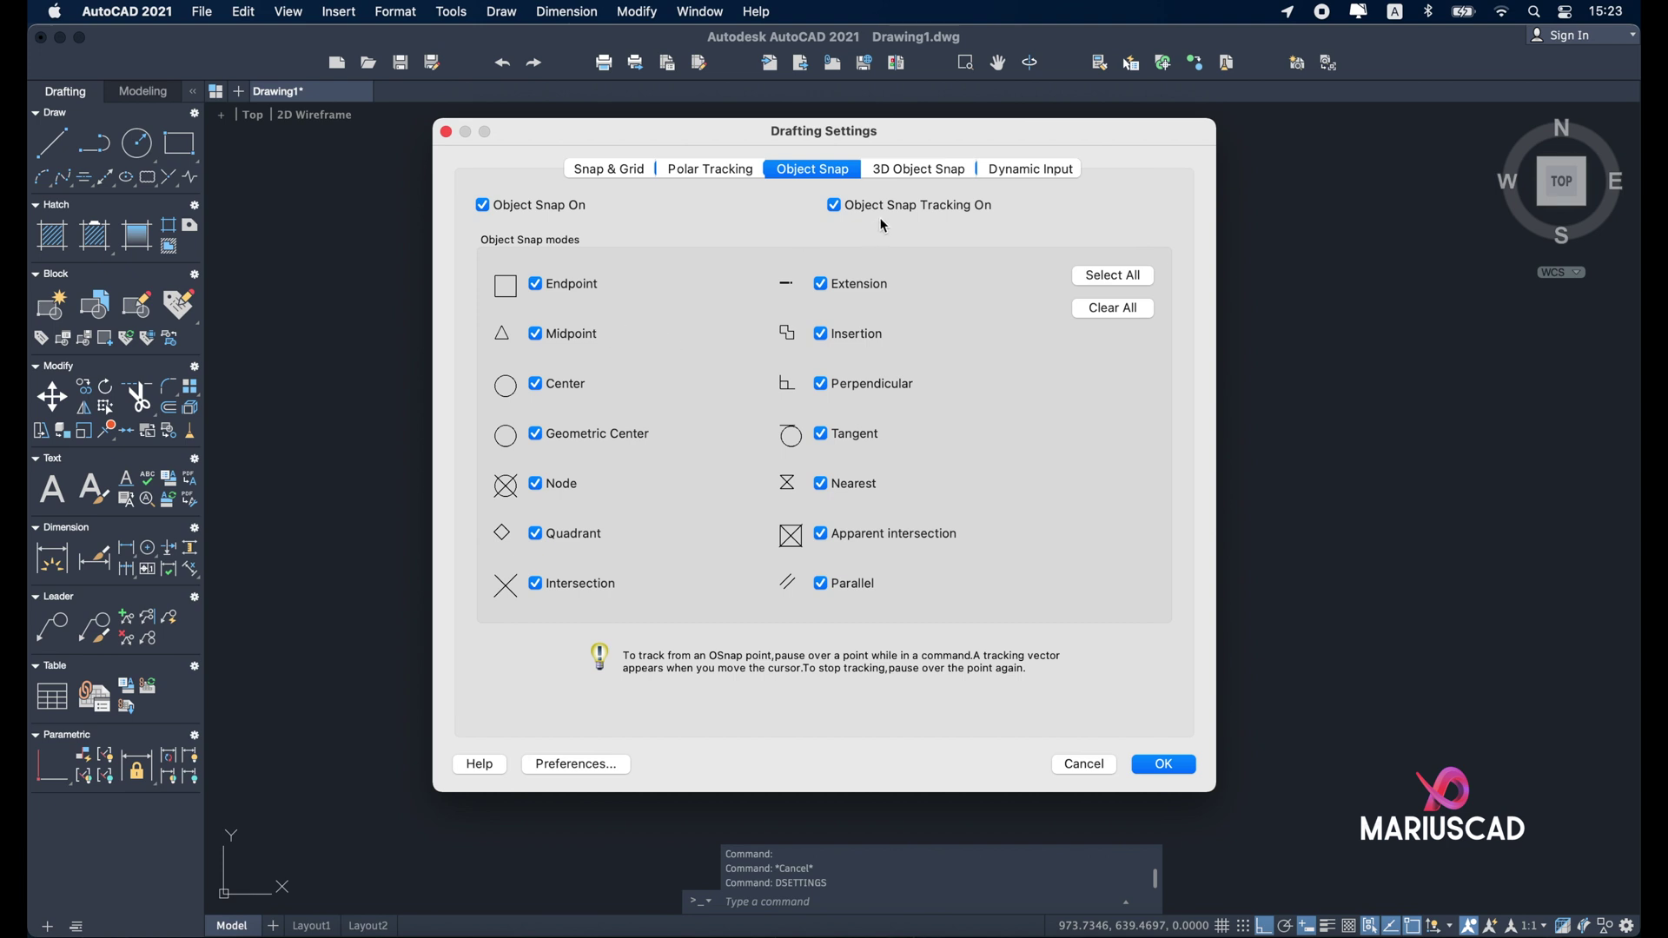
pyautogui.click(907, 174)
pyautogui.click(1164, 769)
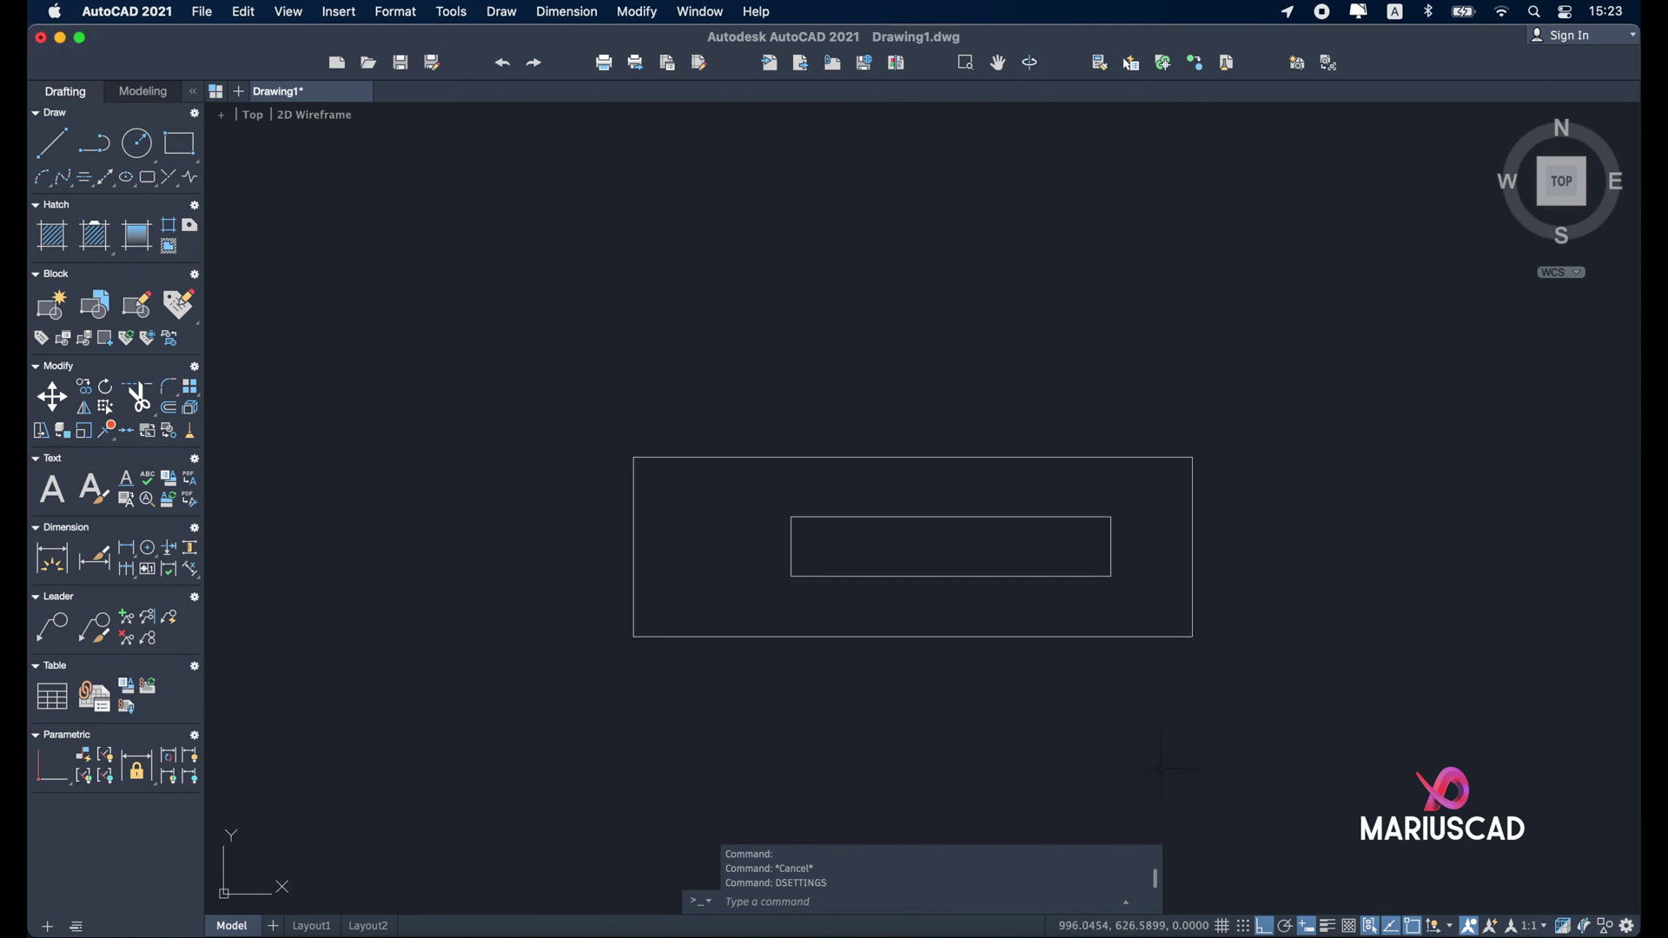
# Move the small rectangle by its lower edge's midpoint onto the midpoint of the large rectangle's lower edge.
pyautogui.click(1047, 580)
pyautogui.click(784, 511)
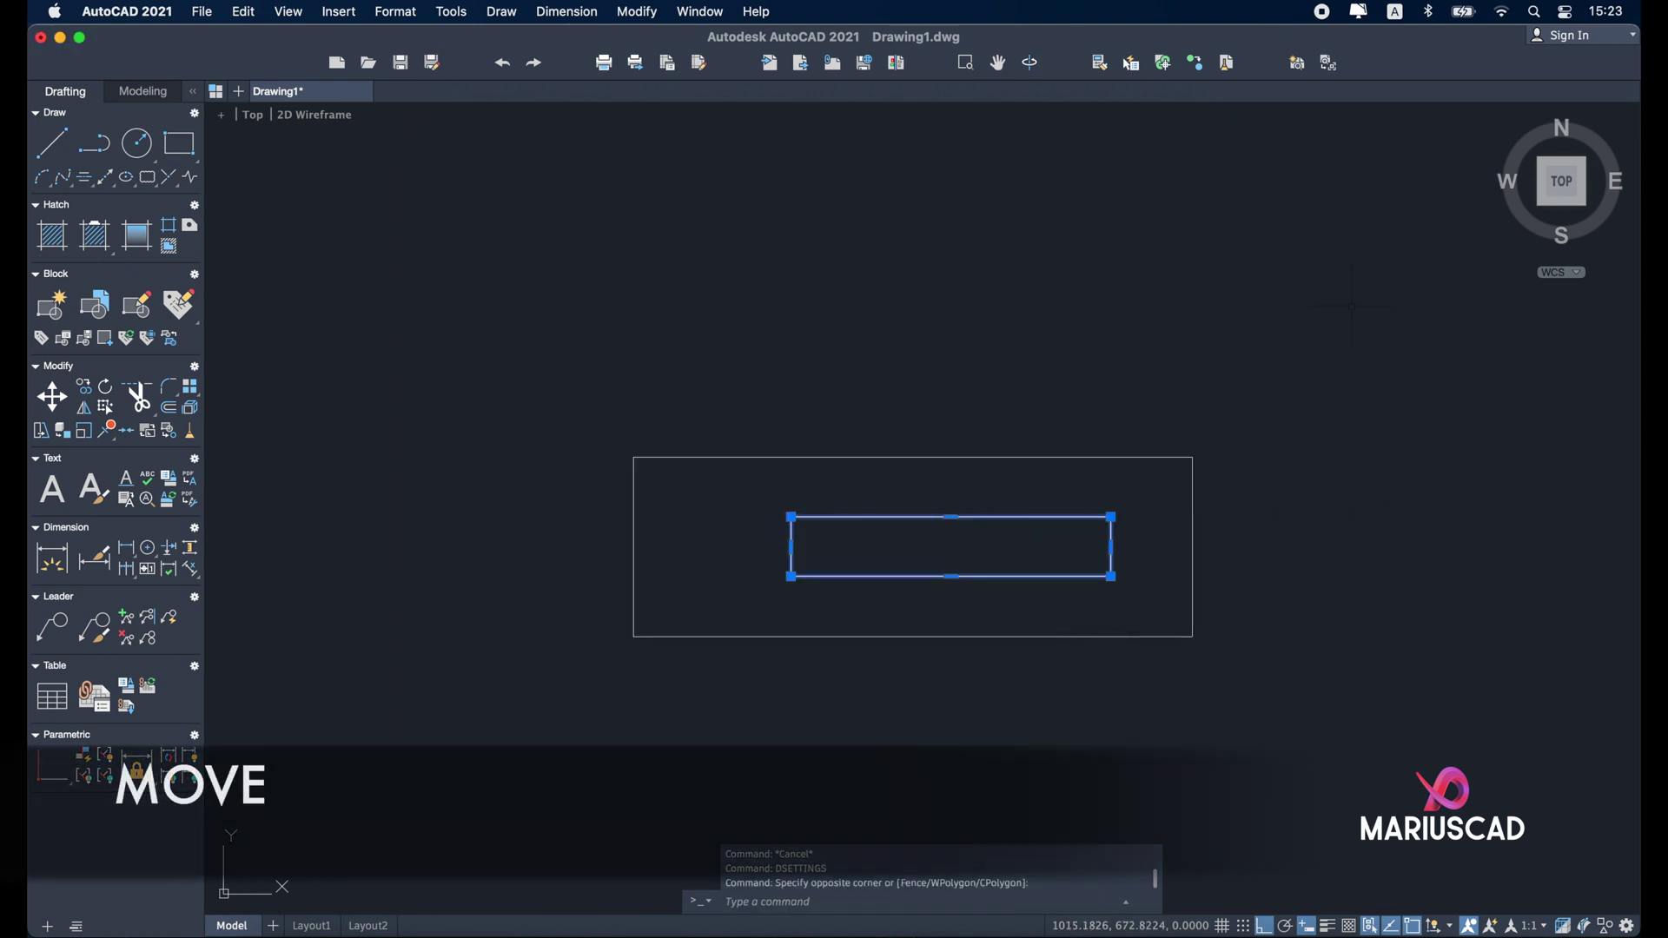
pyautogui.write('m')
pyautogui.press('Return')
pyautogui.click(952, 576)
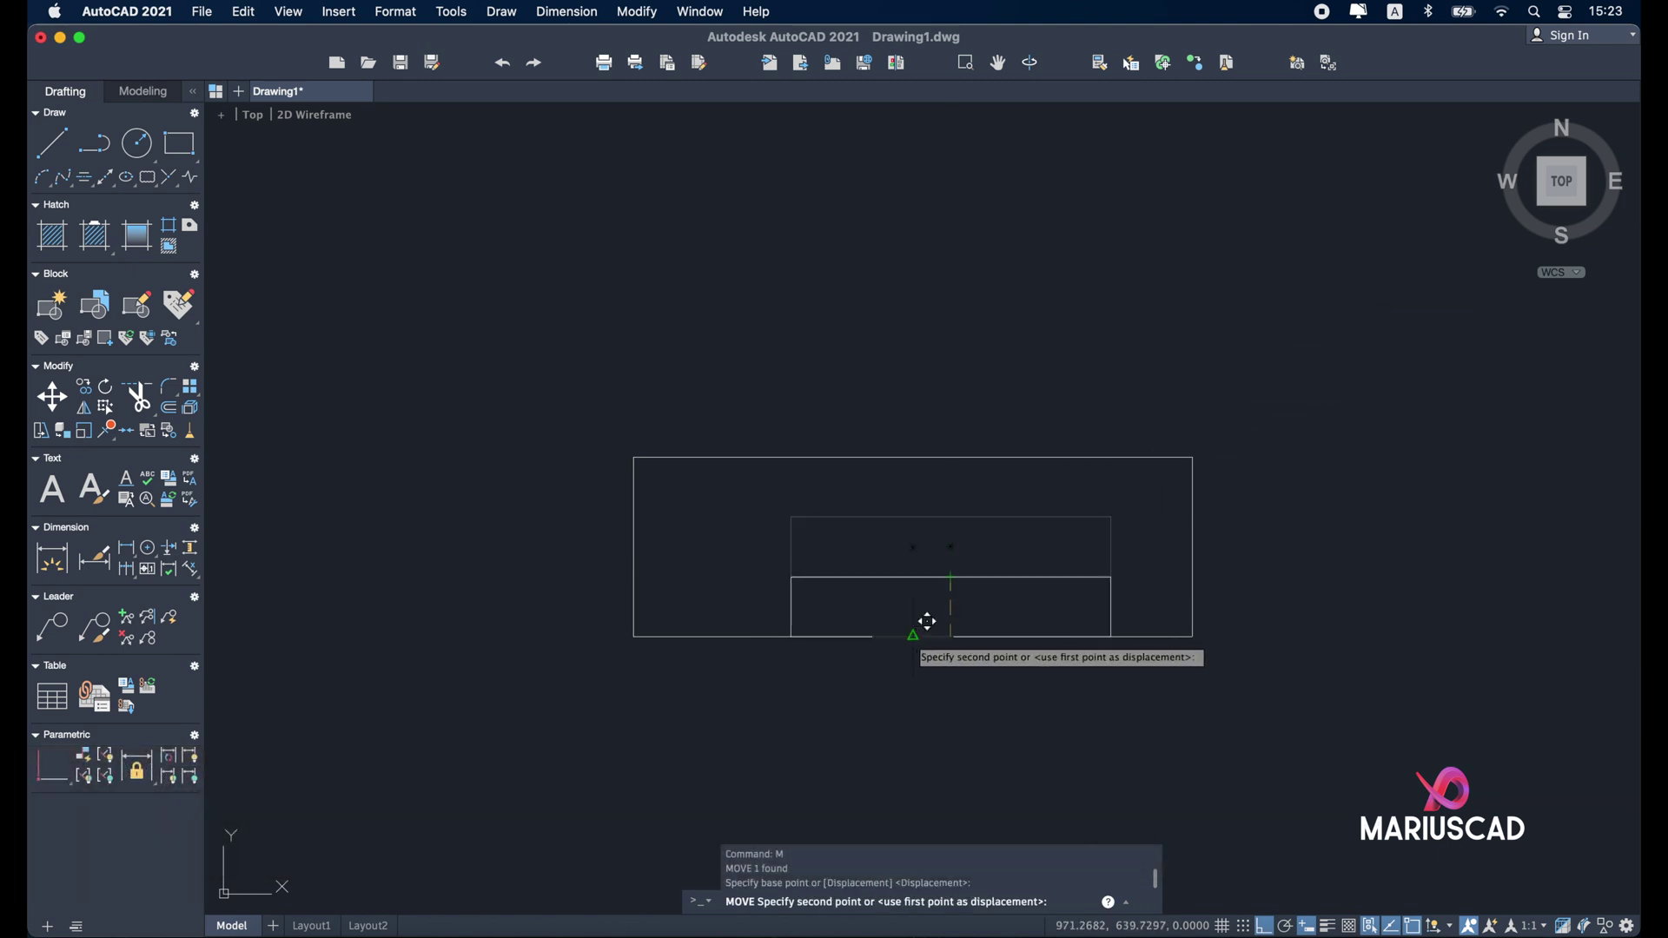
pyautogui.click(913, 636)
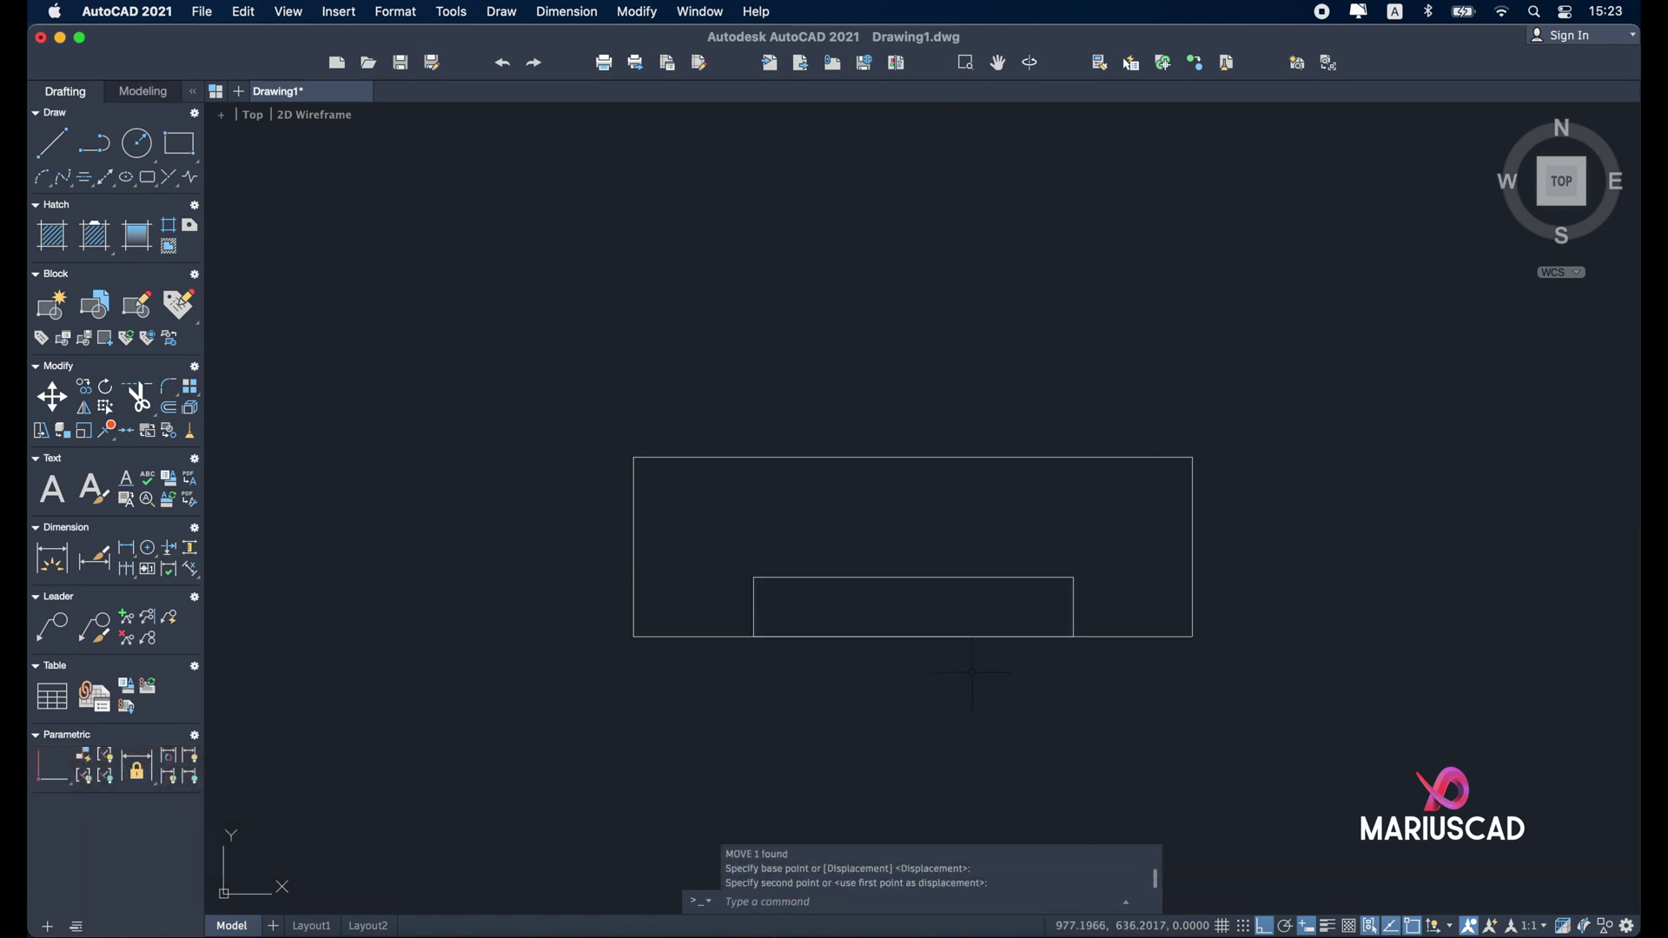
# Trim away the lower edge segment shared by the two rectangles to open the notch.
pyautogui.click(1285, 708)
pyautogui.click(632, 315)
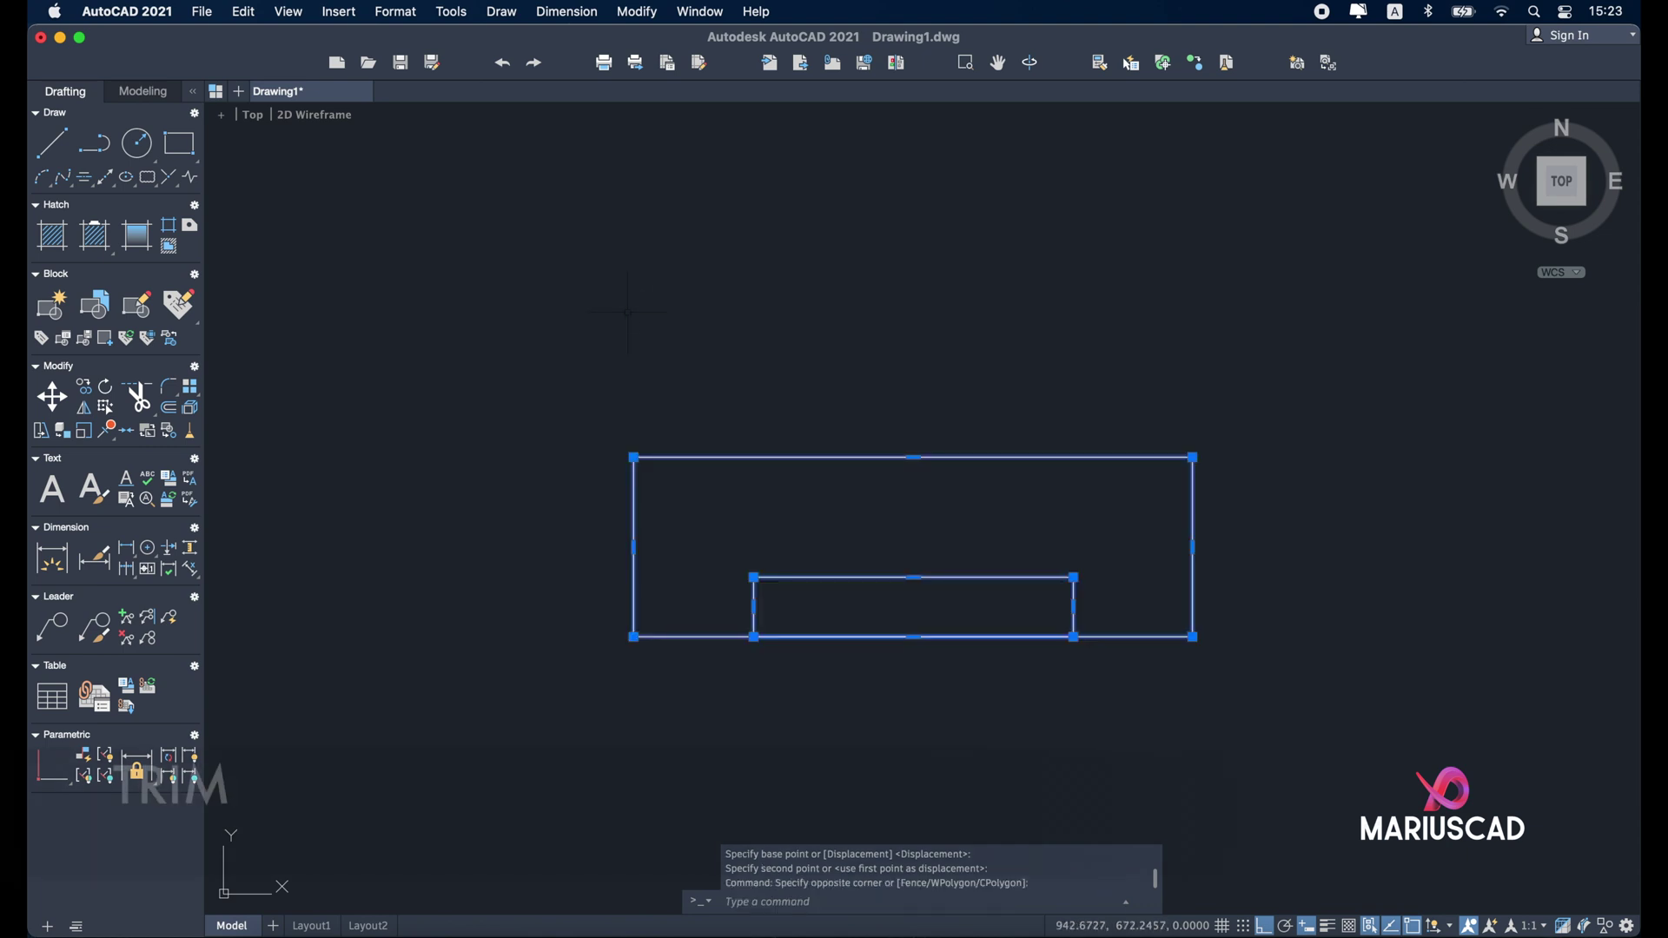
pyautogui.write('t')
pyautogui.press('Return')
pyautogui.moveTo(823, 686); pyautogui.dragTo(804, 607)
pyautogui.press('Escape')
# Join the remaining outline segments into a single notched polyline.
pyautogui.click(1251, 725)
pyautogui.click(477, 352)
pyautogui.write('j')
pyautogui.press('Return')
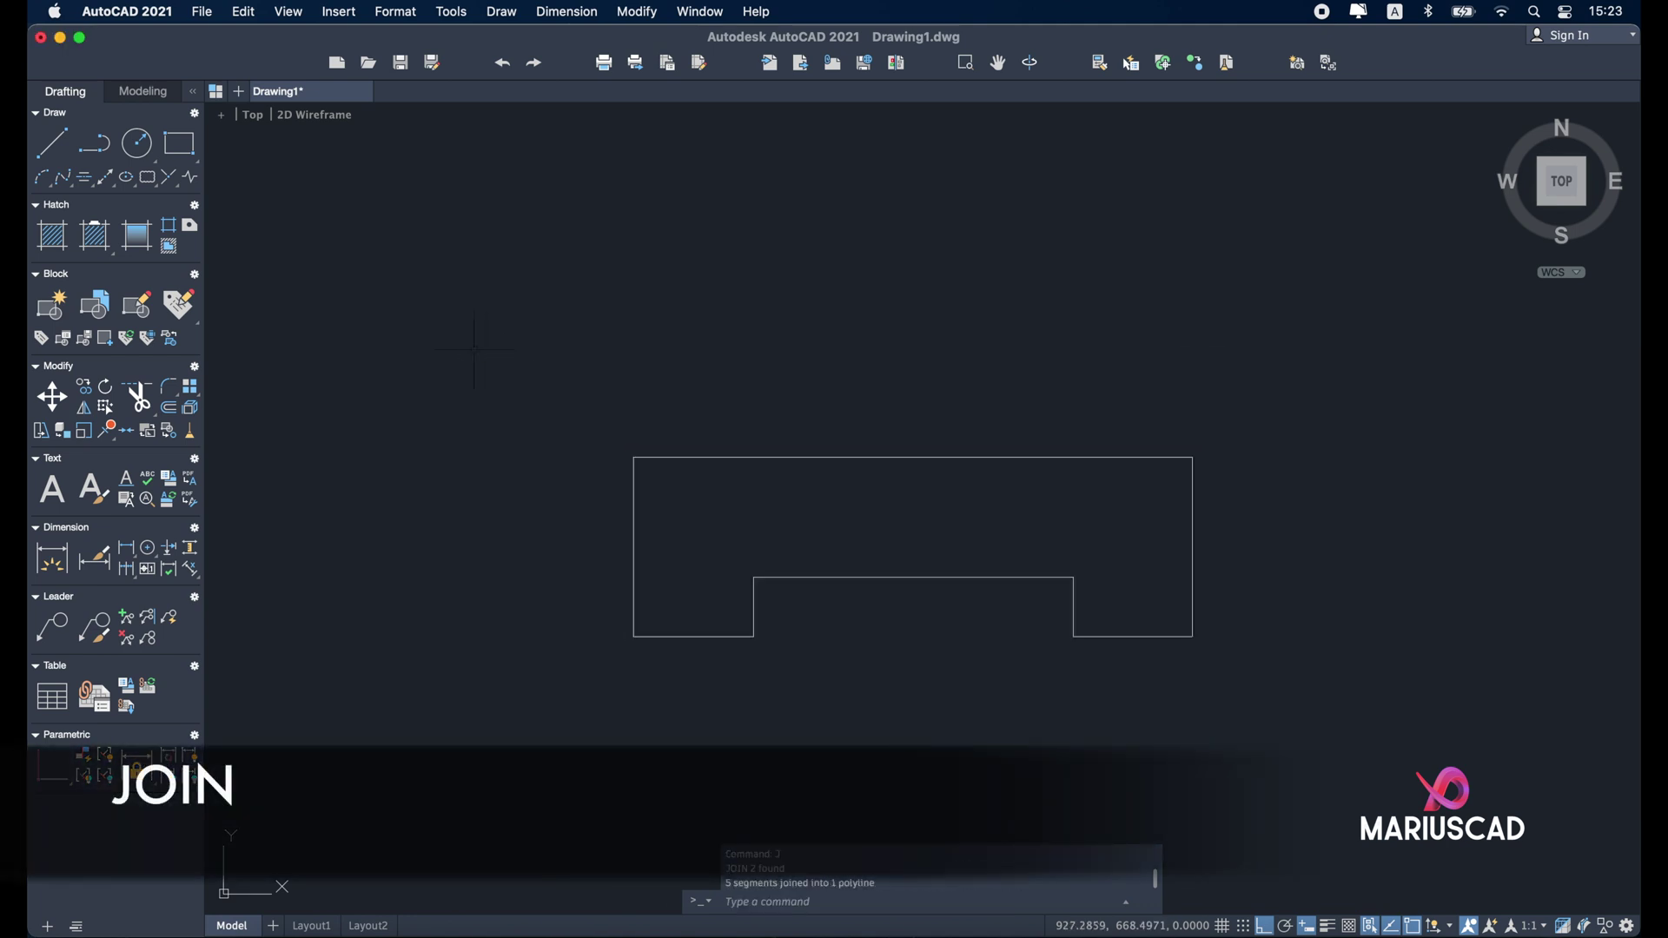
pyautogui.click(713, 484)
pyautogui.press('Escape')
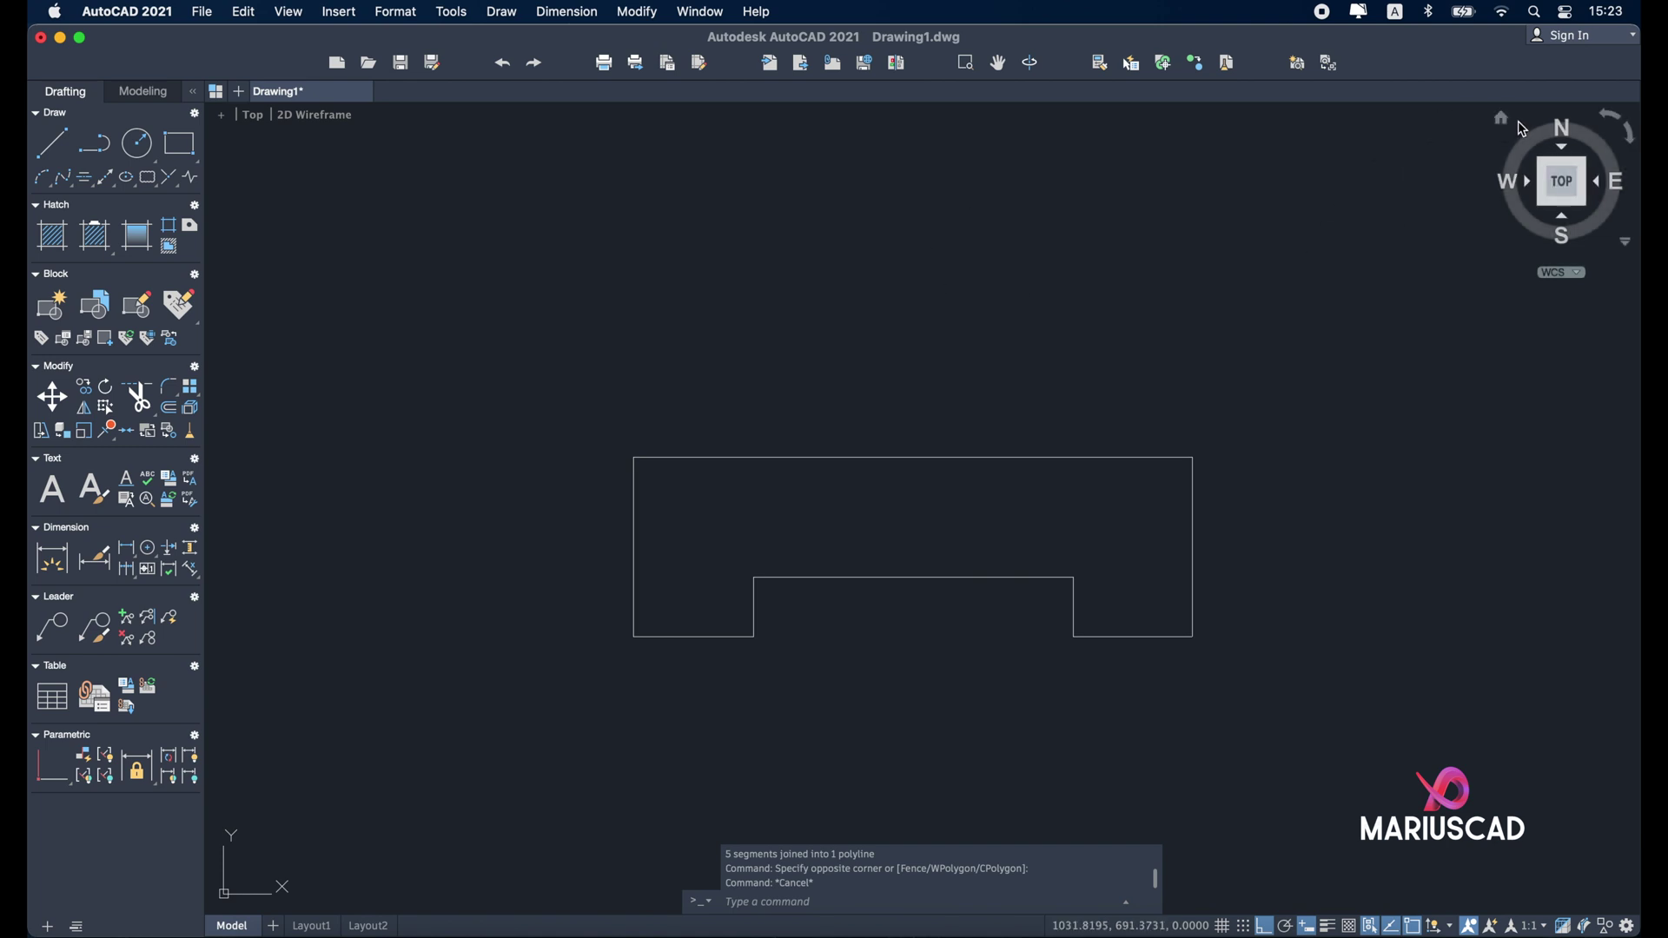
# In an isometric view, rotate the notched profile upright about the X axis with 3DROTATE.
pyautogui.click(1500, 119)
pyautogui.click(1441, 821)
pyautogui.click(481, 261)
pyautogui.write('3drotate')
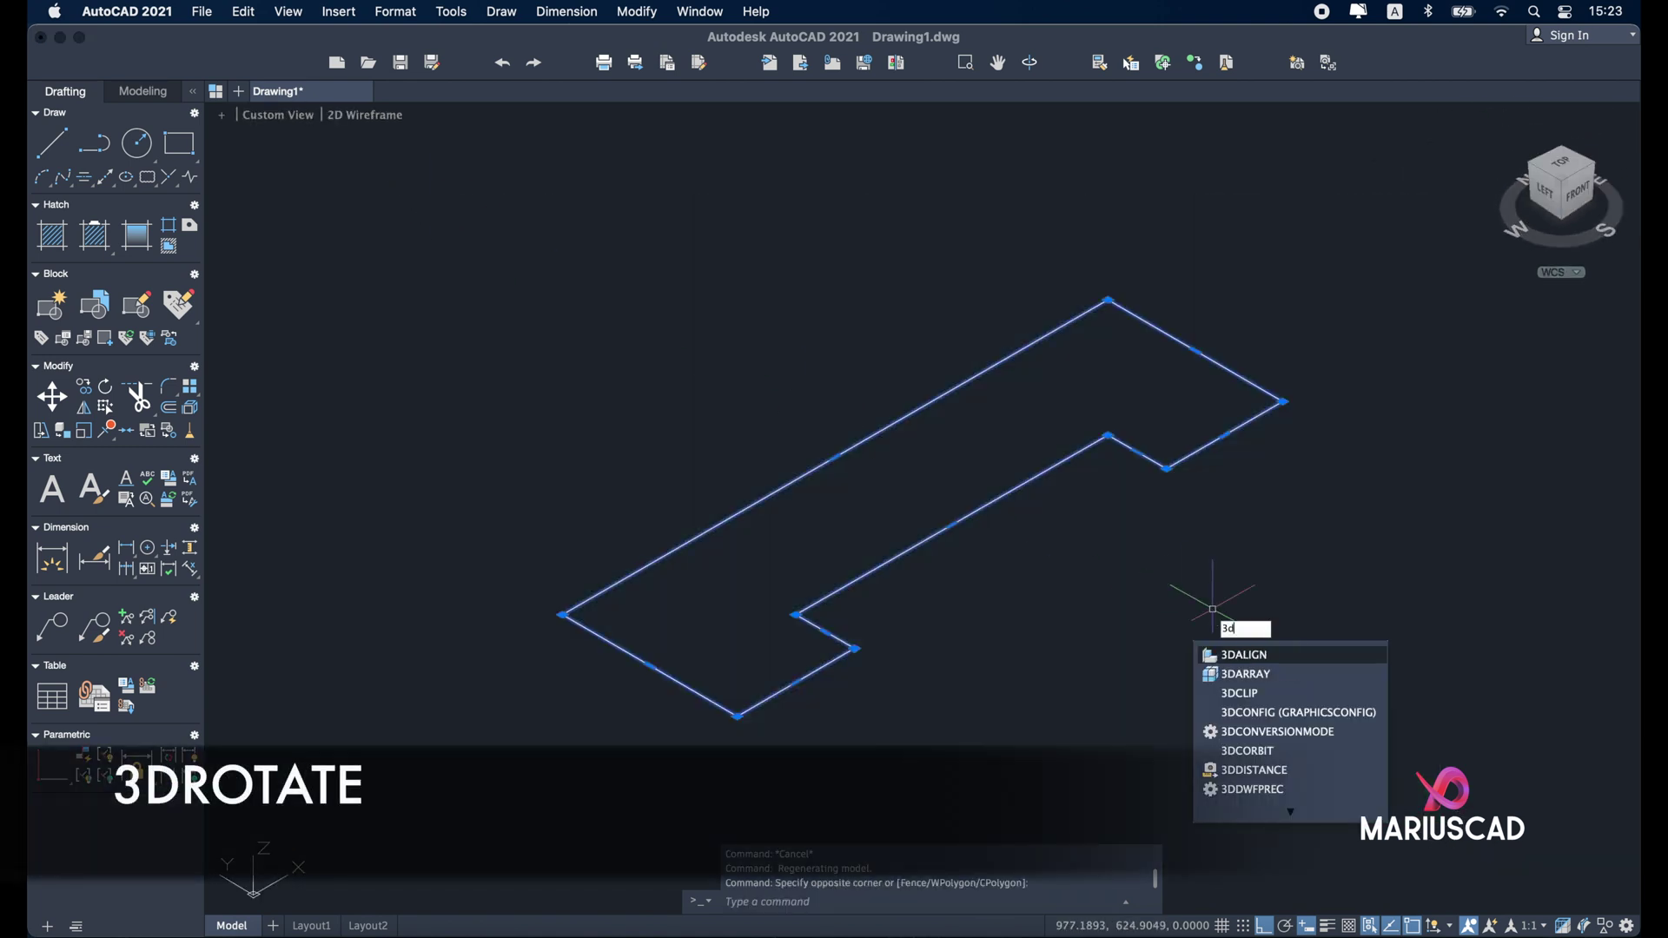
pyautogui.press('Return')
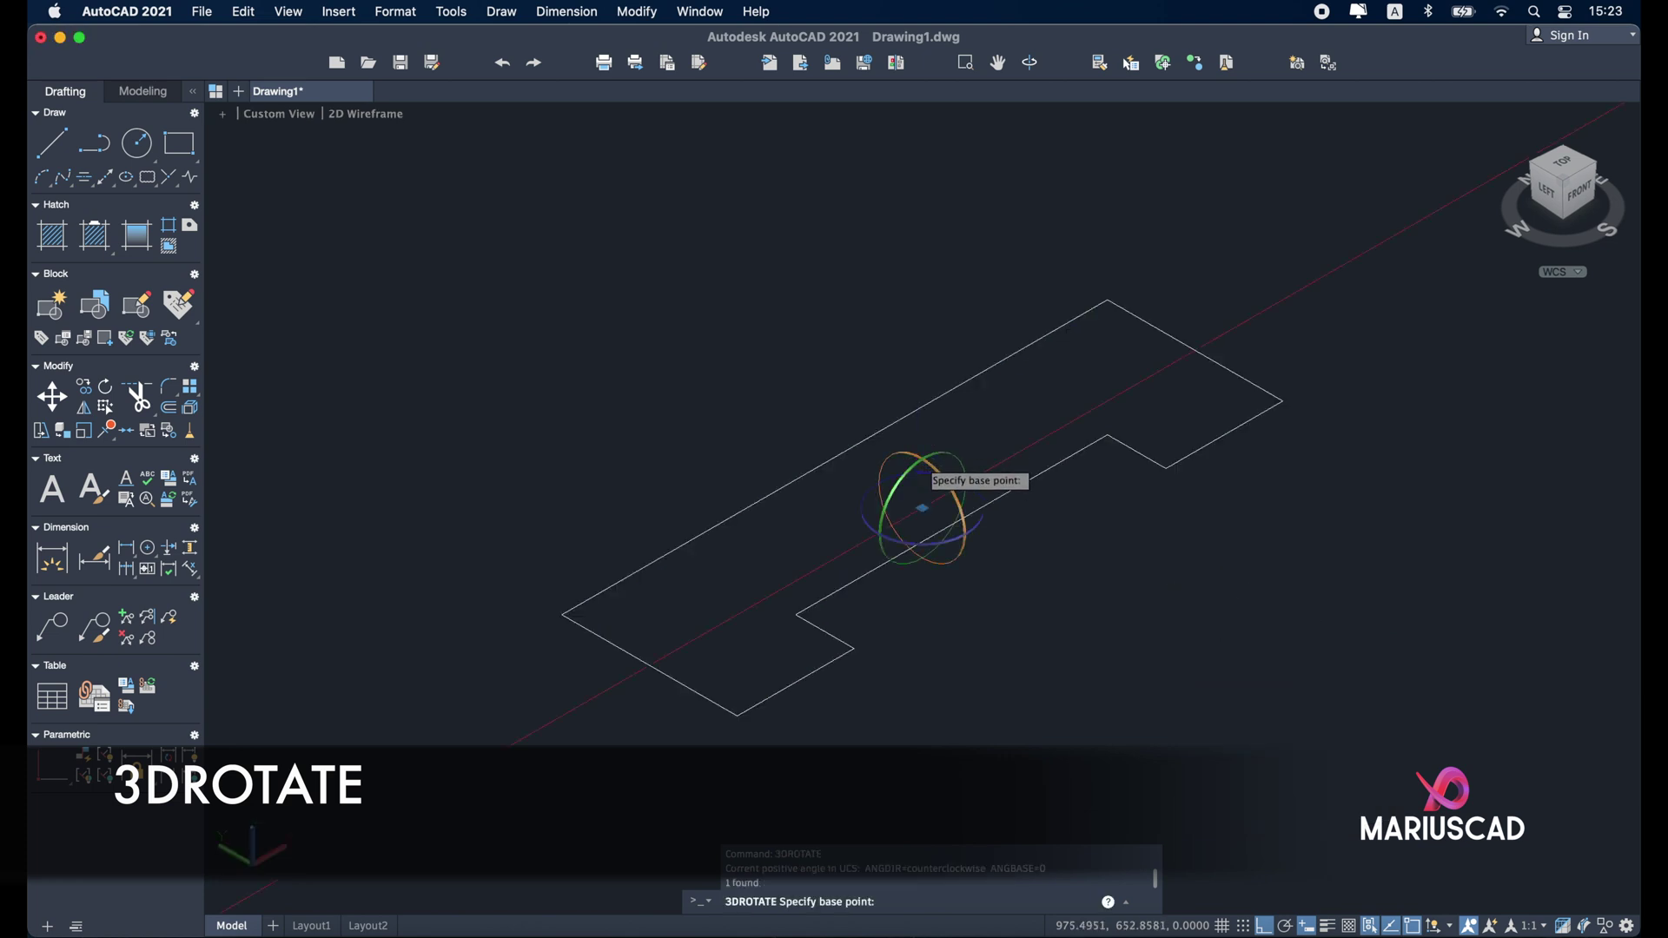
pyautogui.click(925, 463)
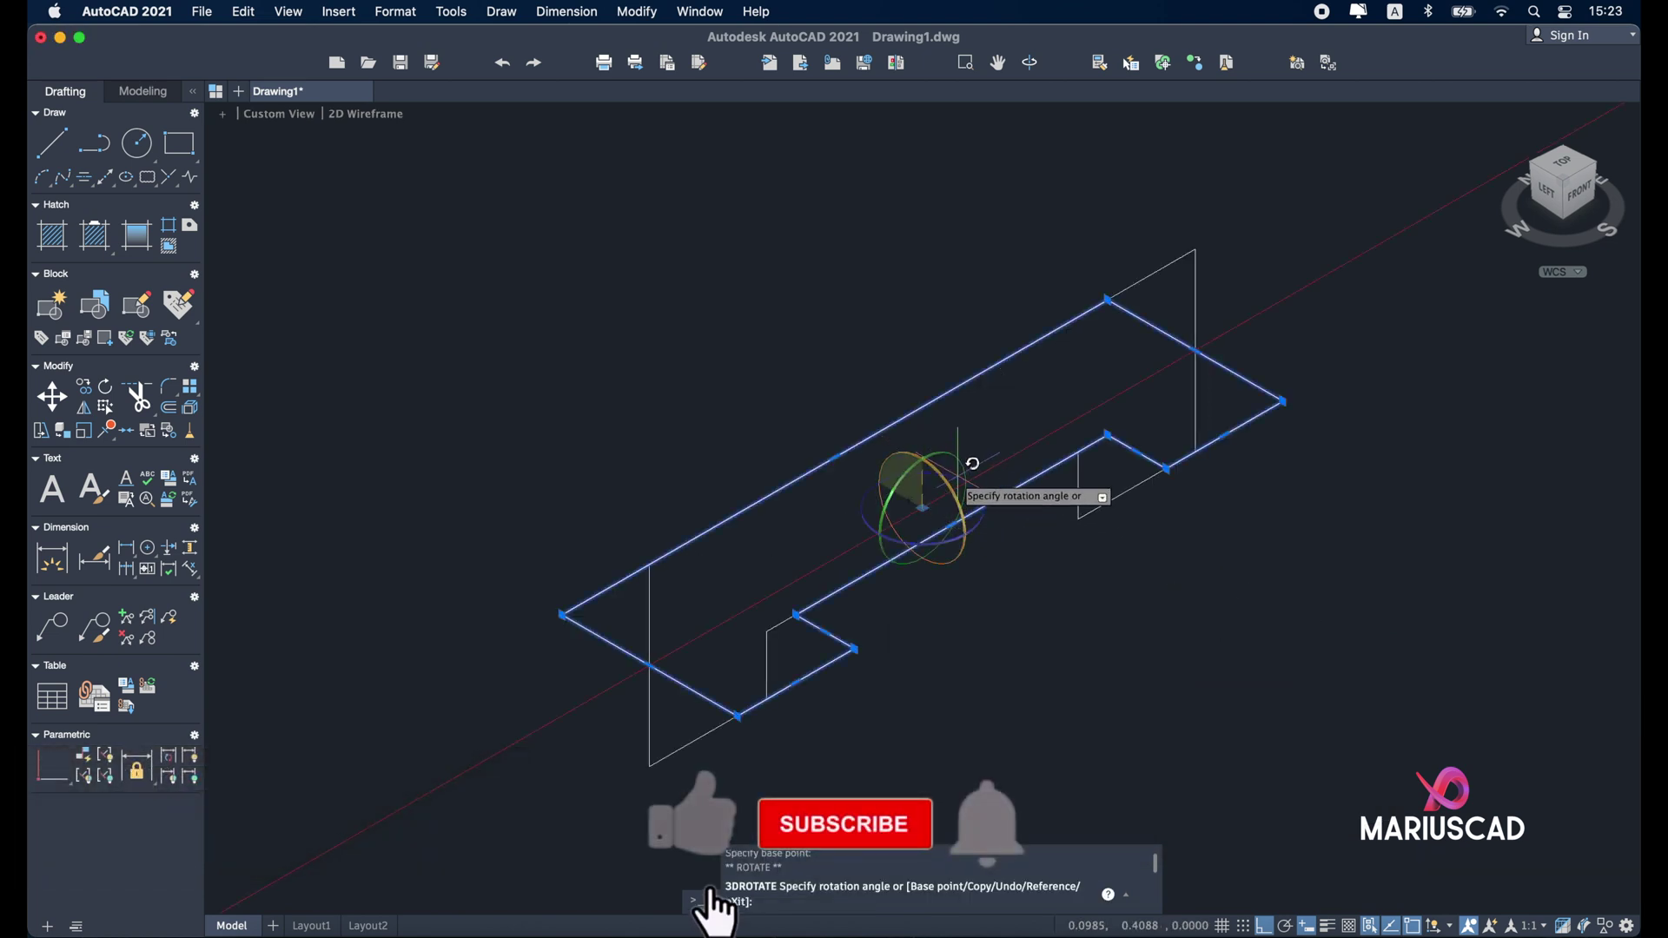
pyautogui.click(941, 271)
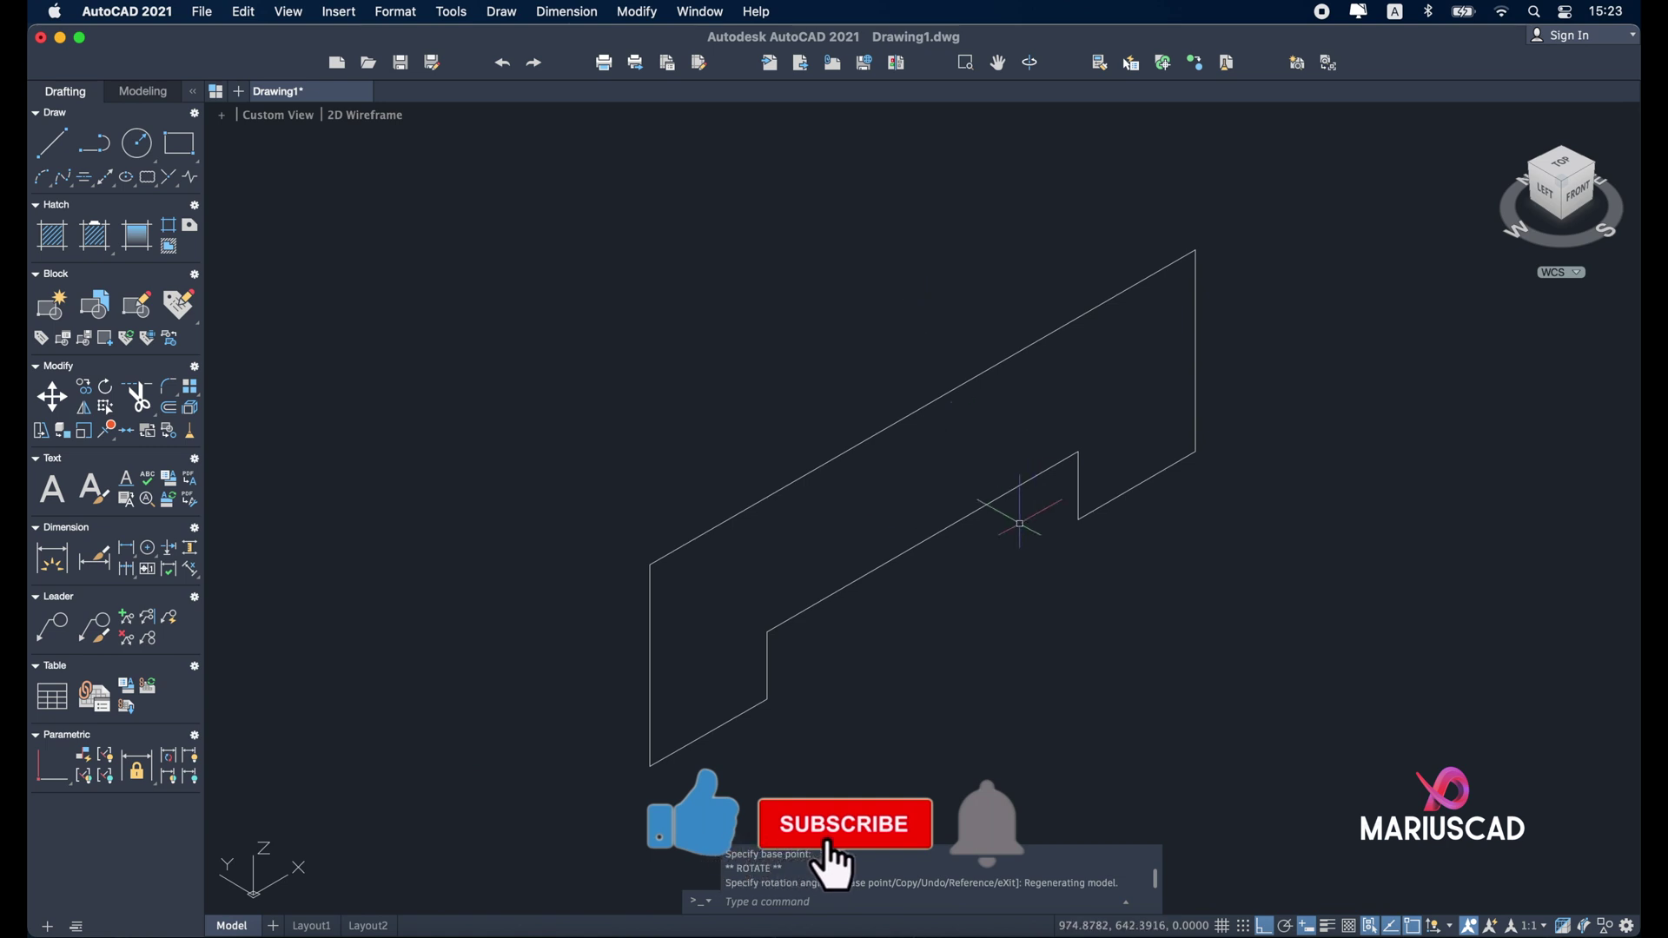
# Check the reference drawing in Preview, return to AutoCAD and extrude the notched profile 75 with Presspull.
pyautogui.click(1342, 926)
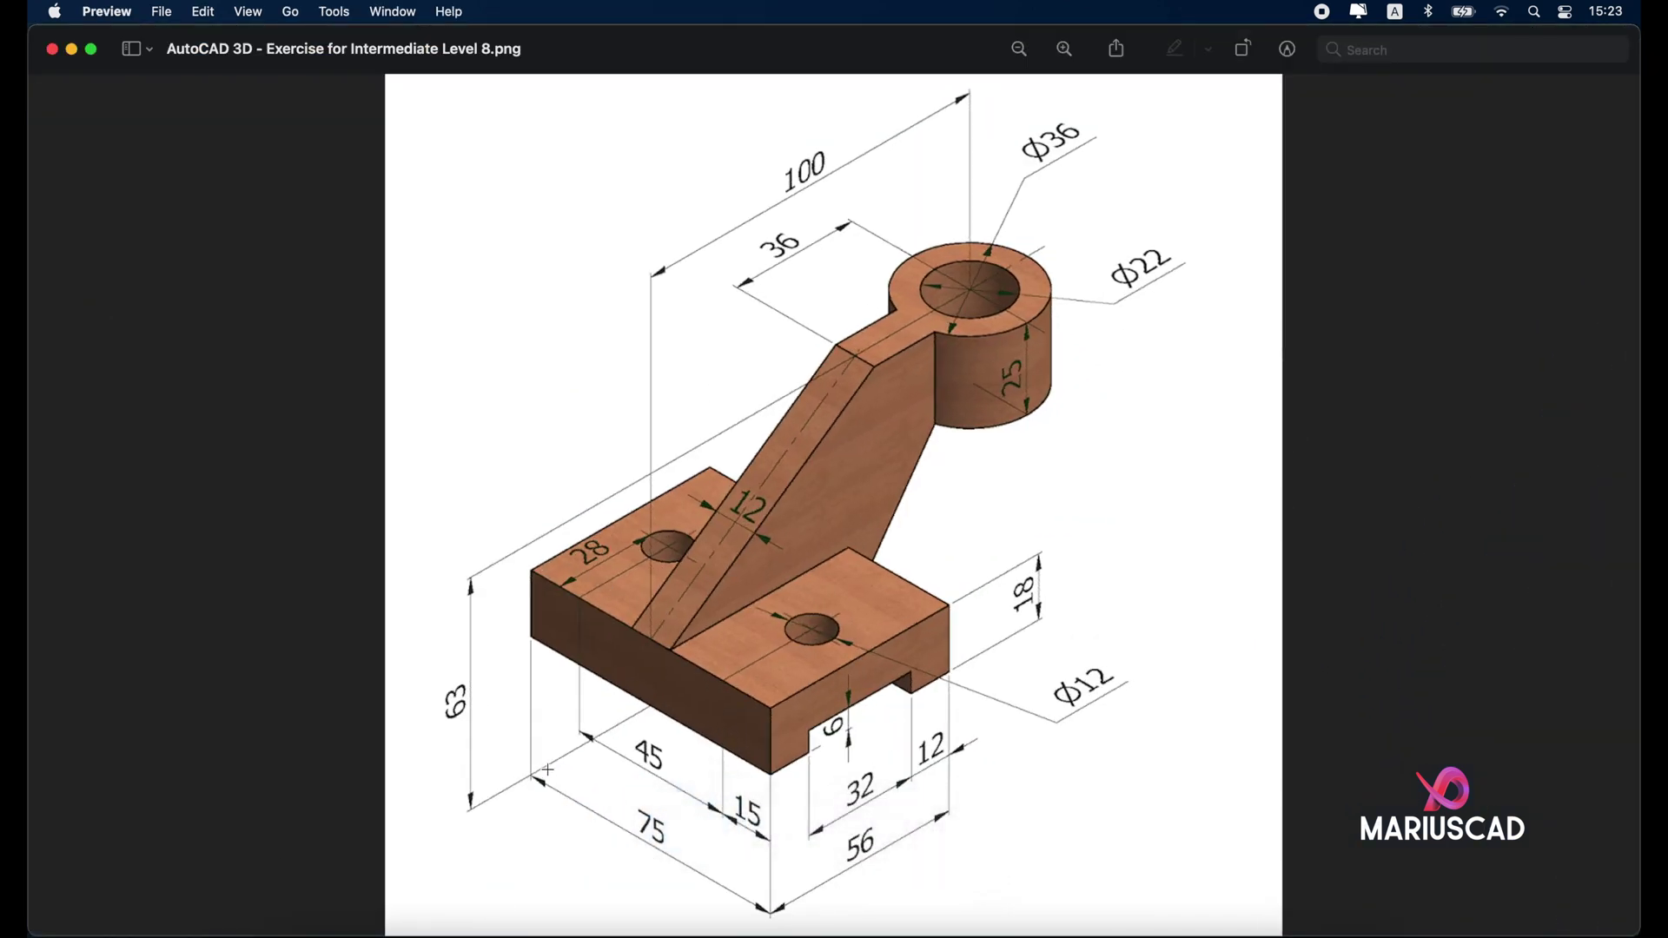
pyautogui.click(73, 49)
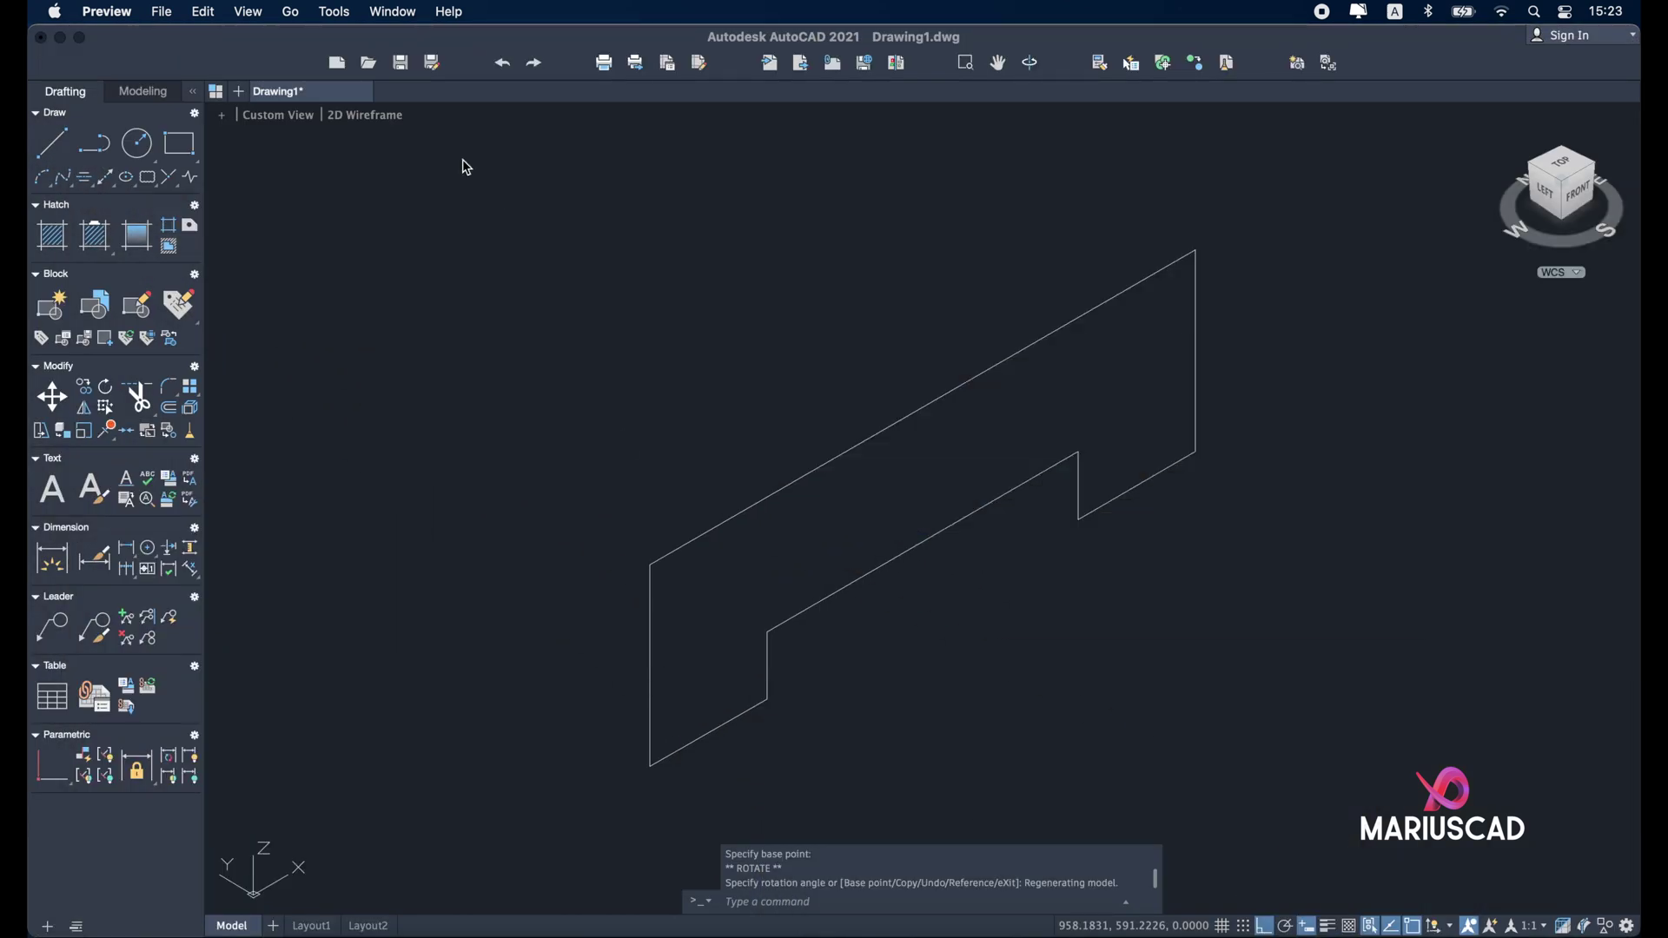
pyautogui.click(163, 150)
pyautogui.click(842, 584)
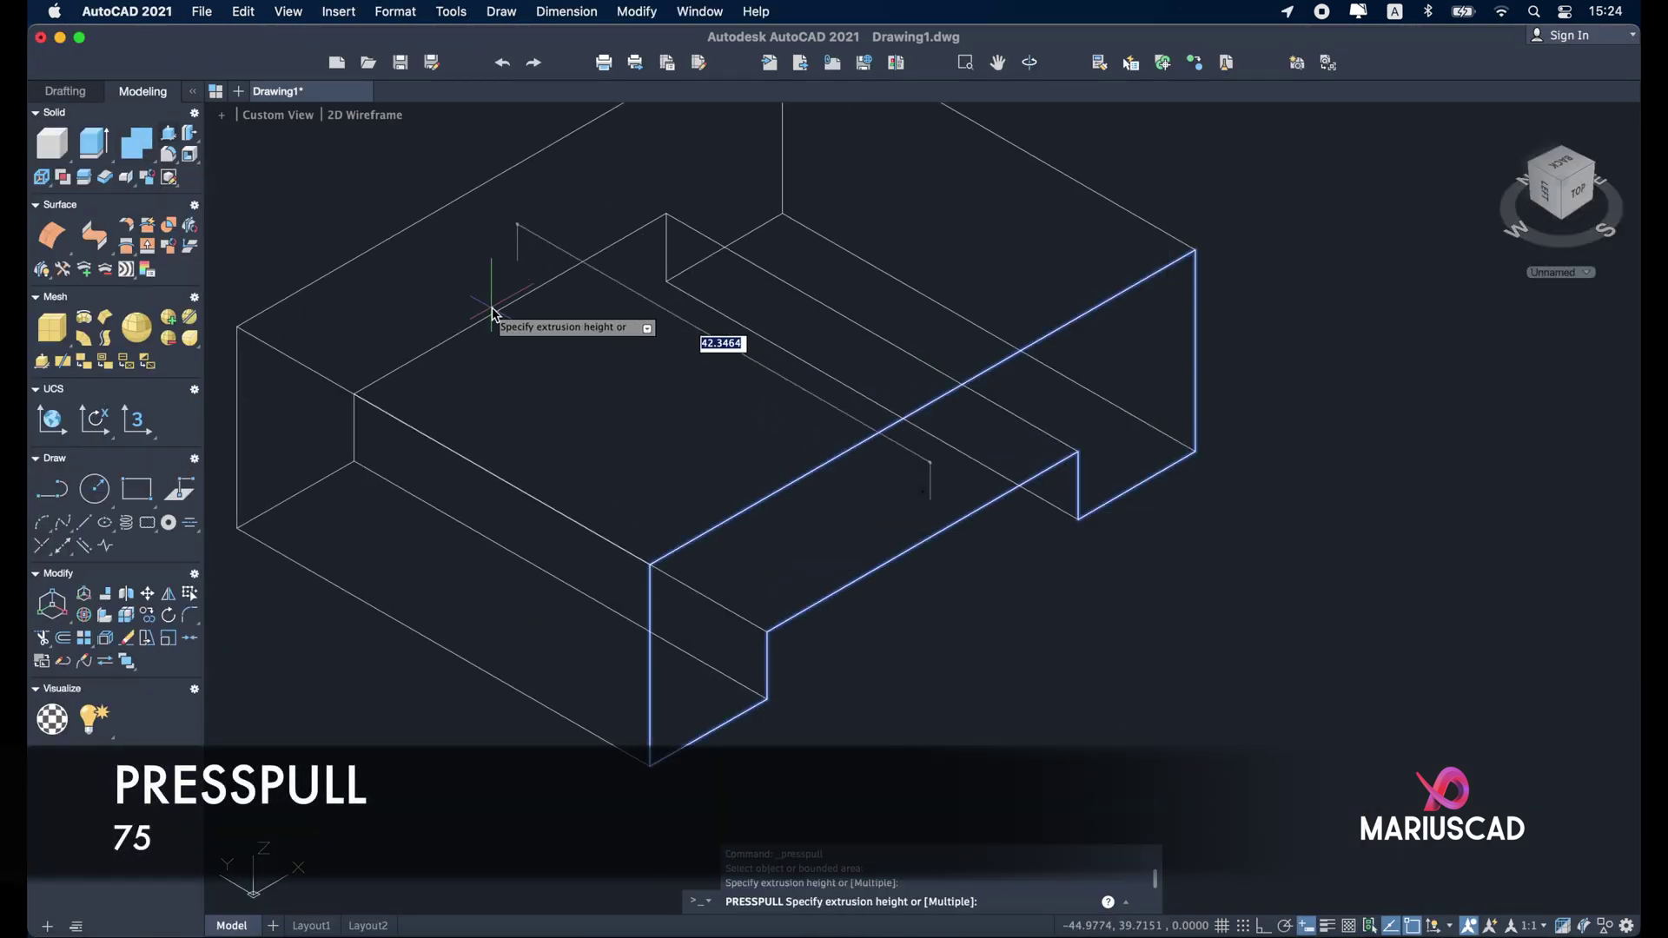
pyautogui.write('75')
pyautogui.press('Return')
pyautogui.middleClick(491, 307)
pyautogui.middleClick(491, 306)
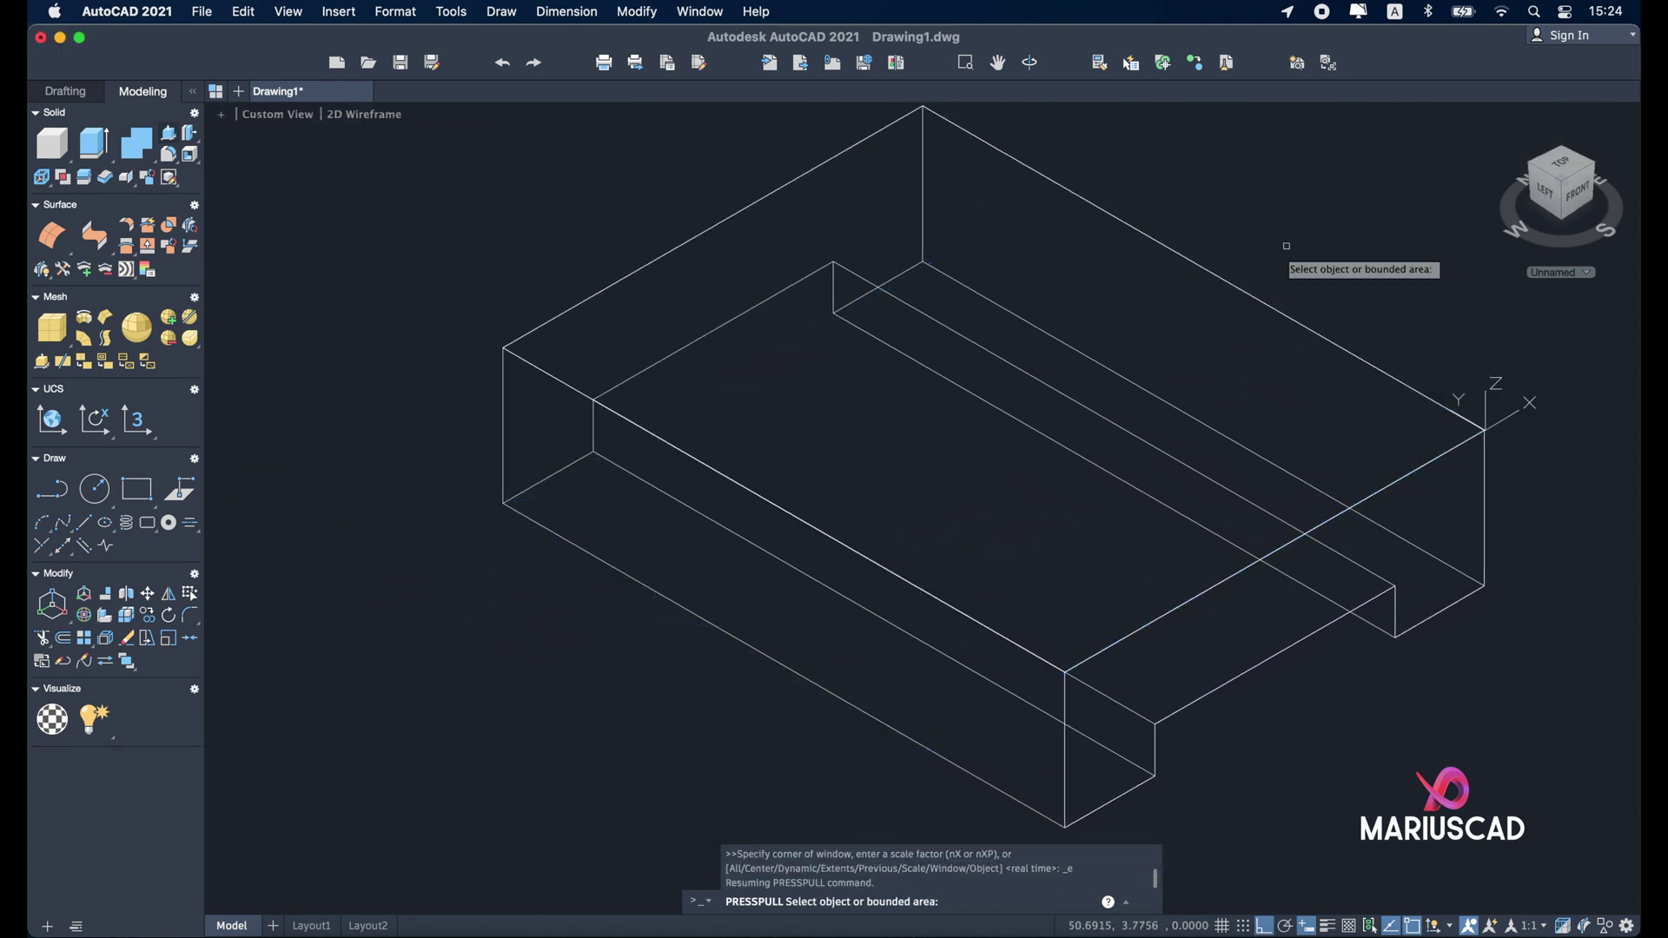
pyautogui.press('Return')
# Place the UCS origin at the midpoint of the block's lower 75-long edge, with X running across the block and Y pointing up.
pyautogui.keyDown('shift'); pyautogui.moveTo(1296, 239); pyautogui.dragTo(1322, 391, button='middle'); pyautogui.keyUp('shift')
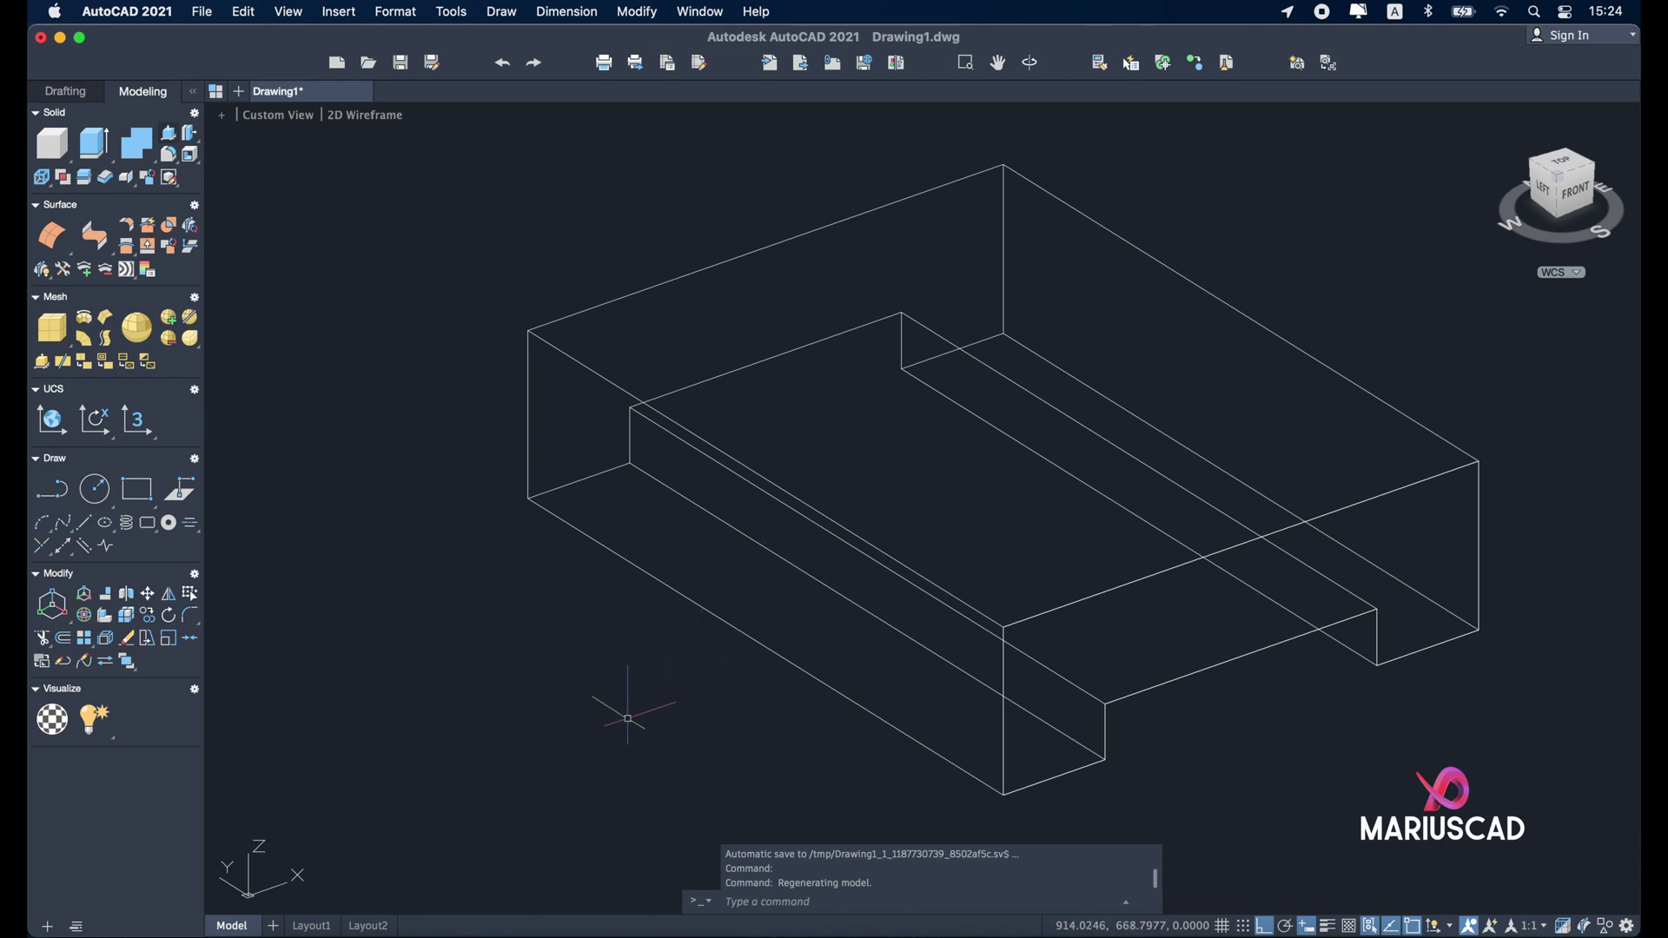
pyautogui.write('UCS')
pyautogui.press('Return')
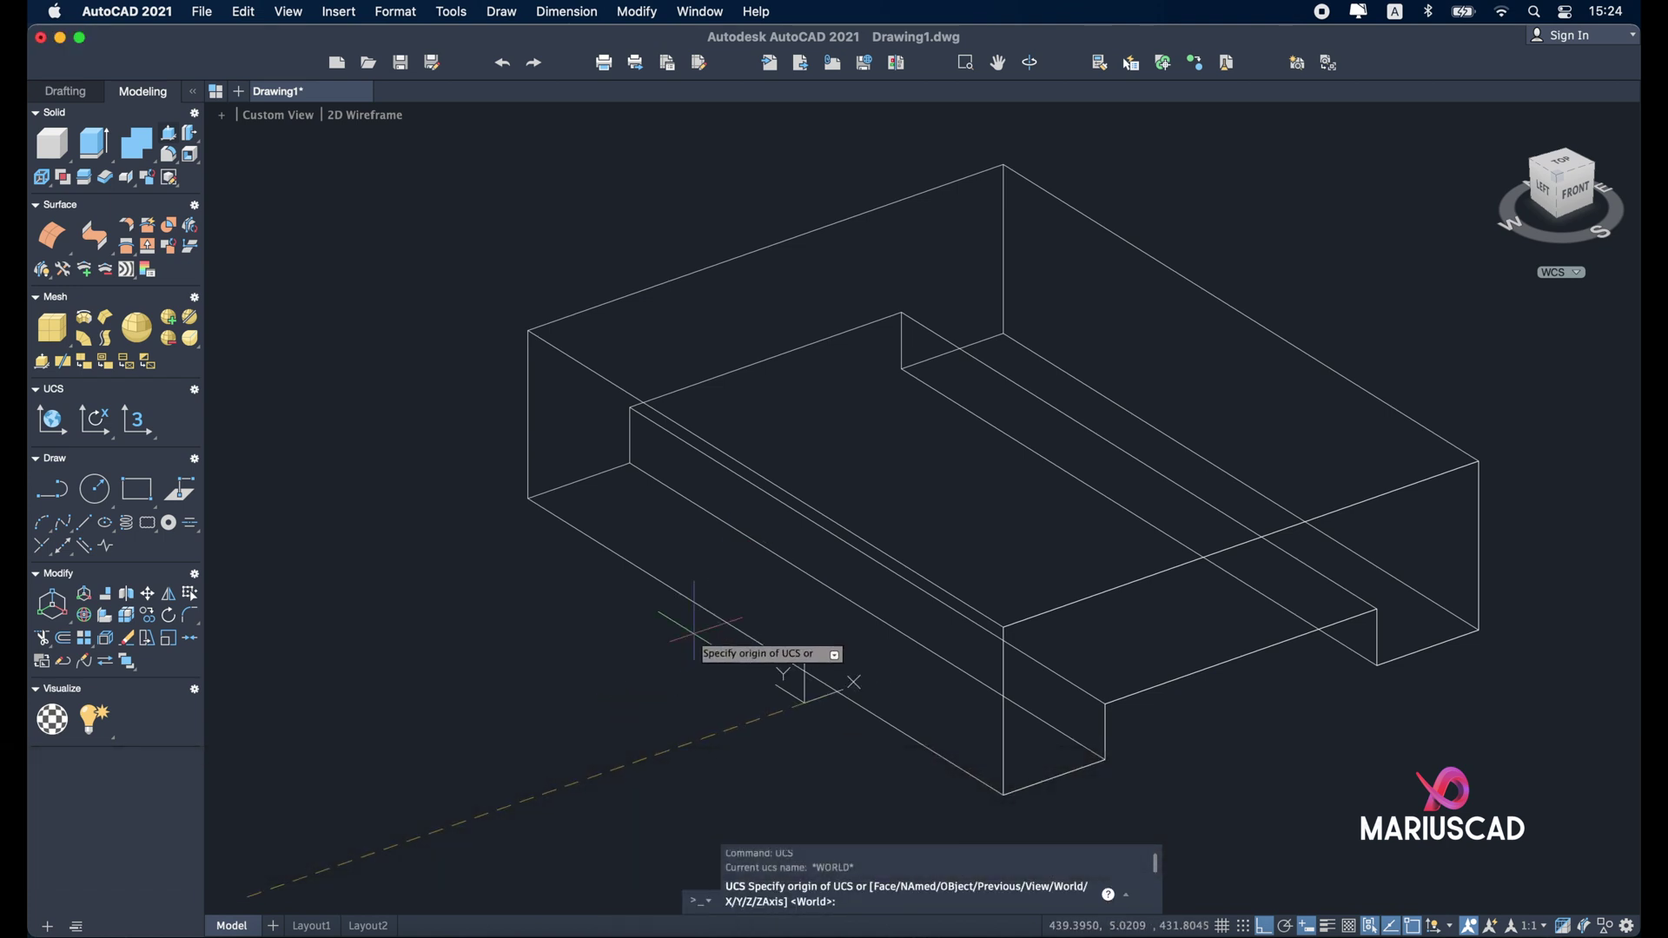
pyautogui.keyDown('shift'); pyautogui.rightClick(678, 639); pyautogui.keyUp('shift')
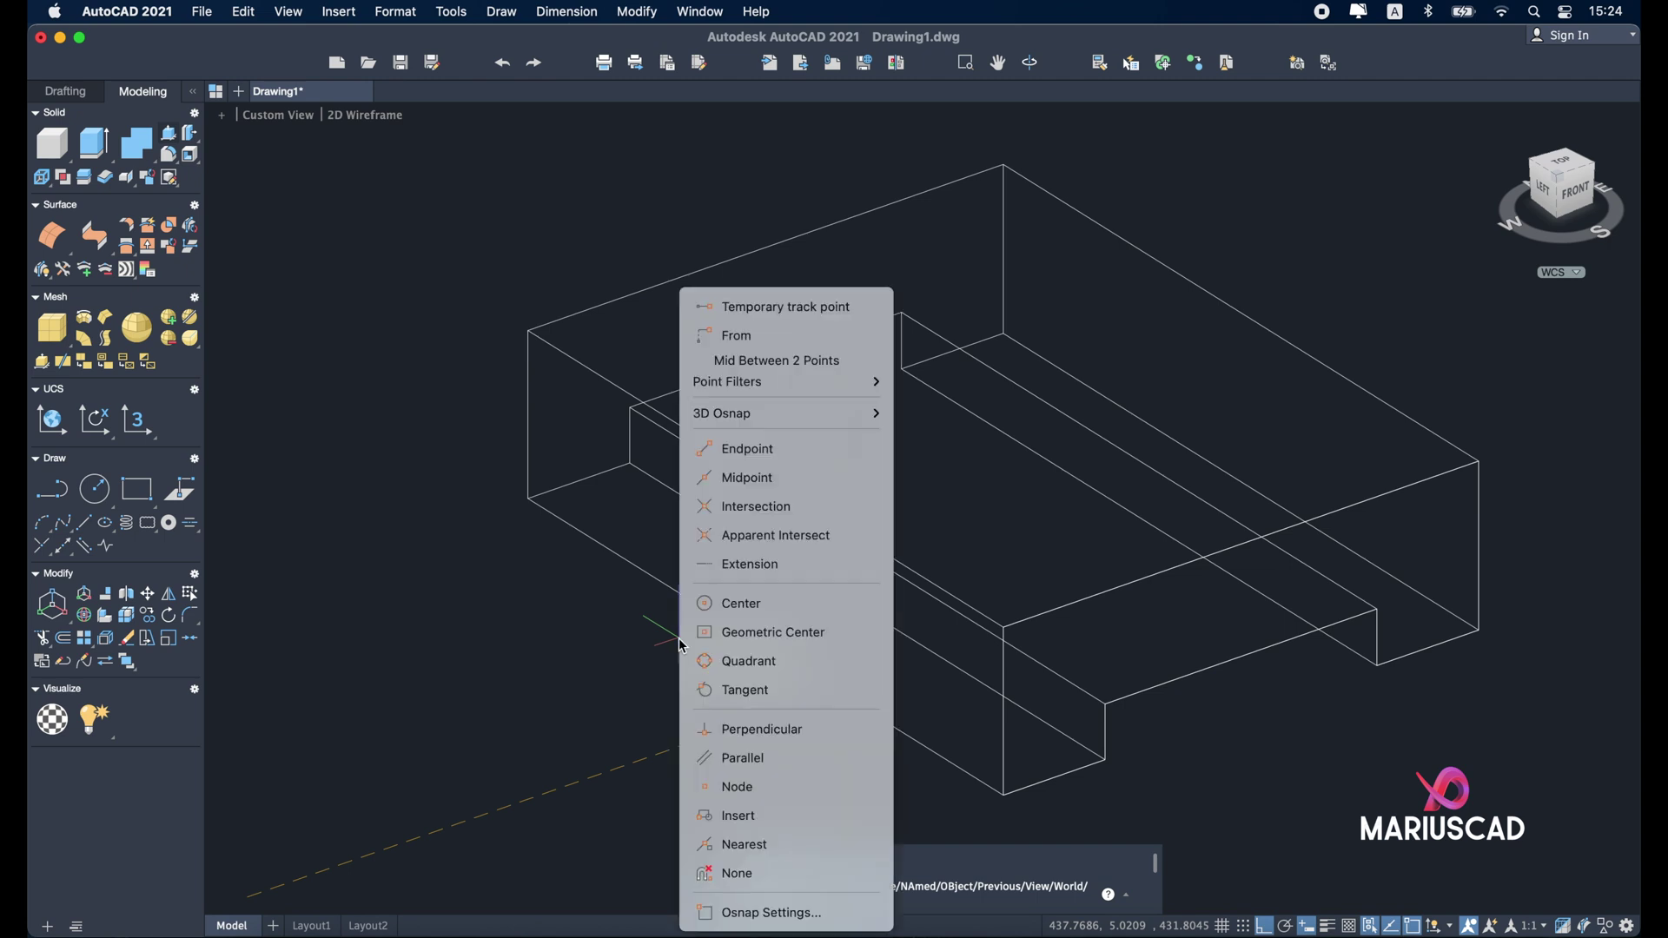
pyautogui.click(764, 480)
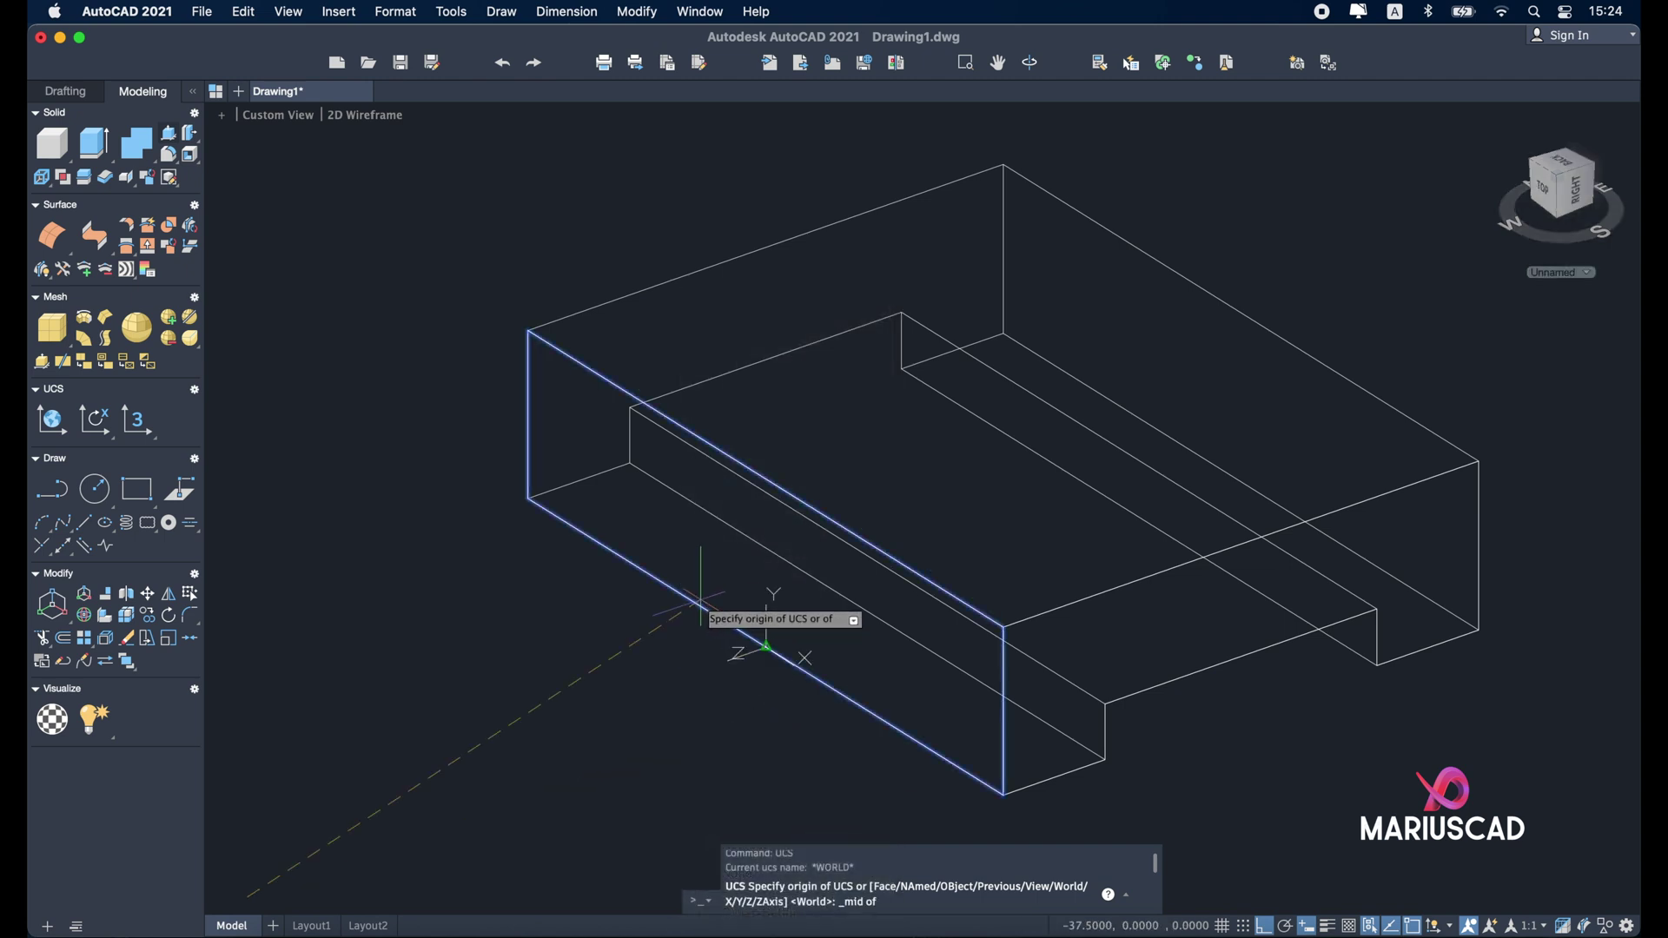
pyautogui.keyDown('shift'); pyautogui.moveTo(748, 648); pyautogui.dragTo(688, 715, button='middle'); pyautogui.keyUp('shift')
pyautogui.click(863, 669)
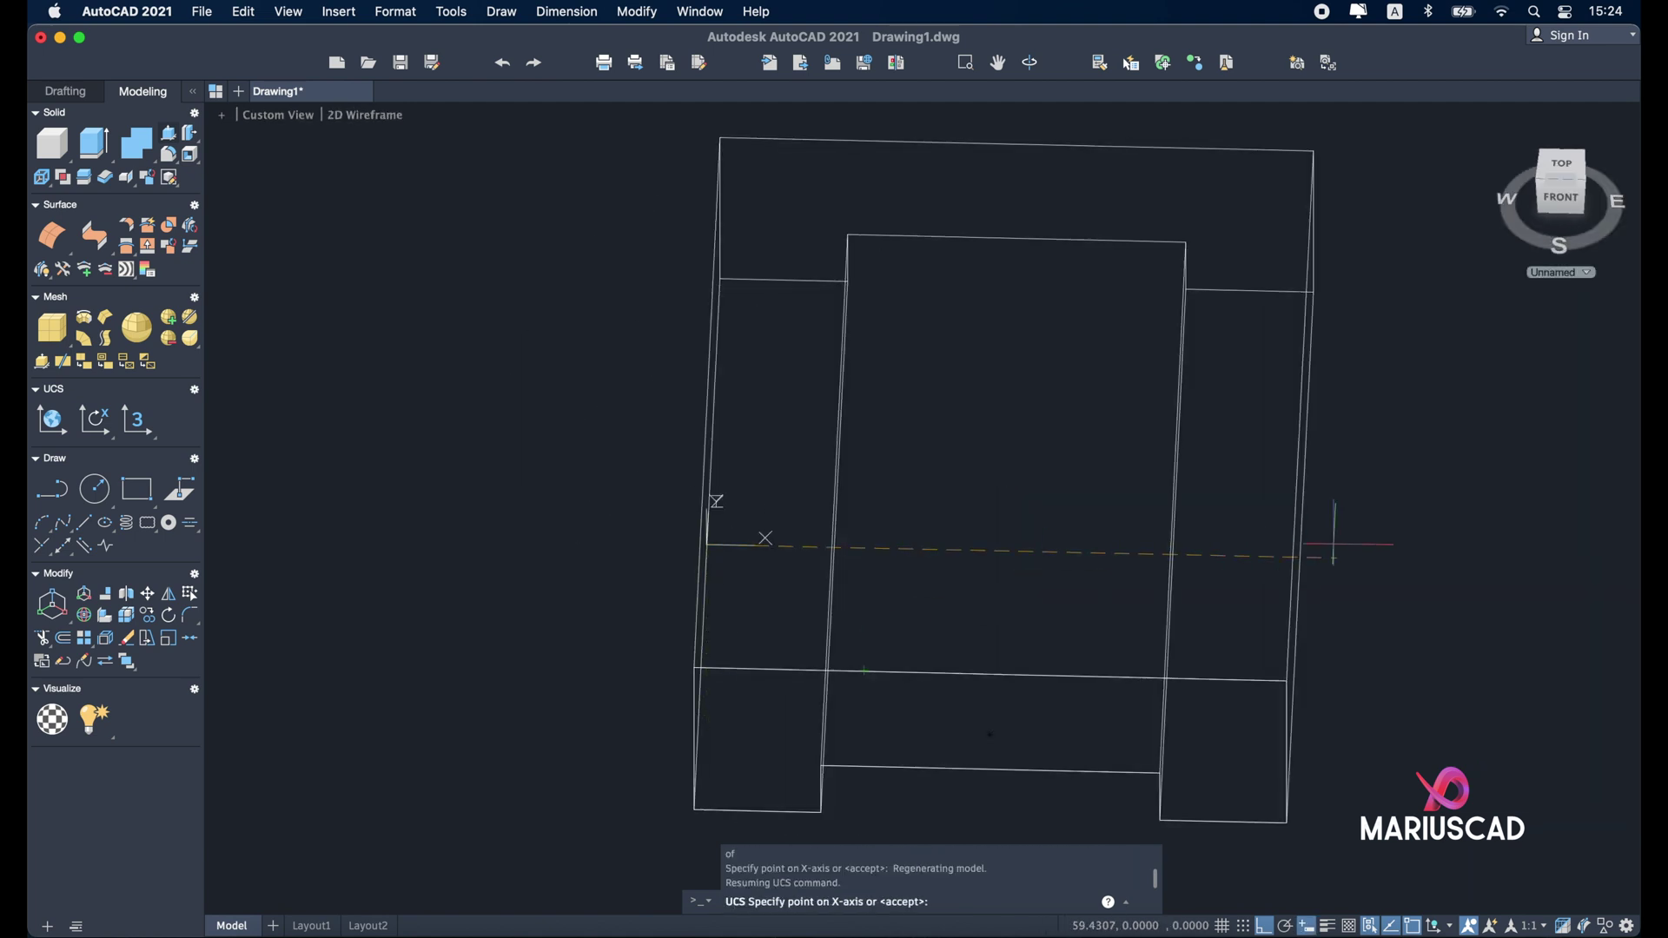
pyautogui.click(1515, 541)
pyautogui.keyDown('shift'); pyautogui.moveTo(1140, 424); pyautogui.dragTo(1100, 196, button='middle'); pyautogui.keyUp('shift')
pyautogui.moveTo(1046, 334); pyautogui.dragTo(959, 606, button='middle')
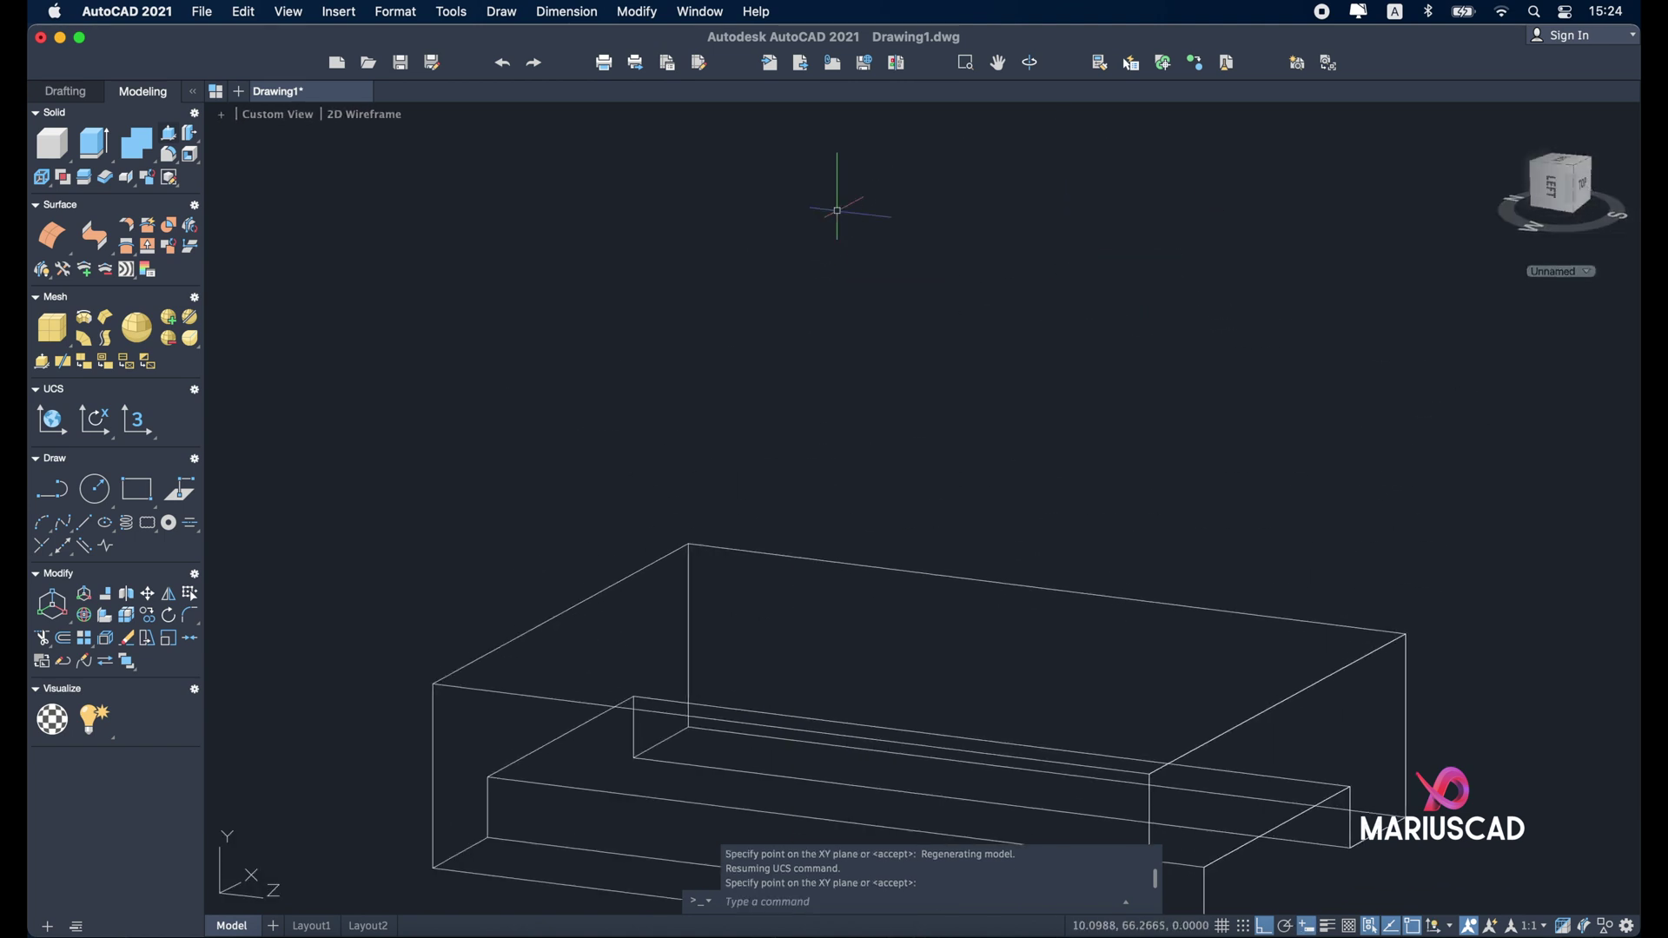
pyautogui.keyDown('shift'); pyautogui.moveTo(834, 205); pyautogui.dragTo(1087, 551, button='middle'); pyautogui.keyUp('shift')
pyautogui.keyDown('shift'); pyautogui.moveTo(1087, 551); pyautogui.dragTo(1120, 521, button='middle'); pyautogui.keyUp('shift')
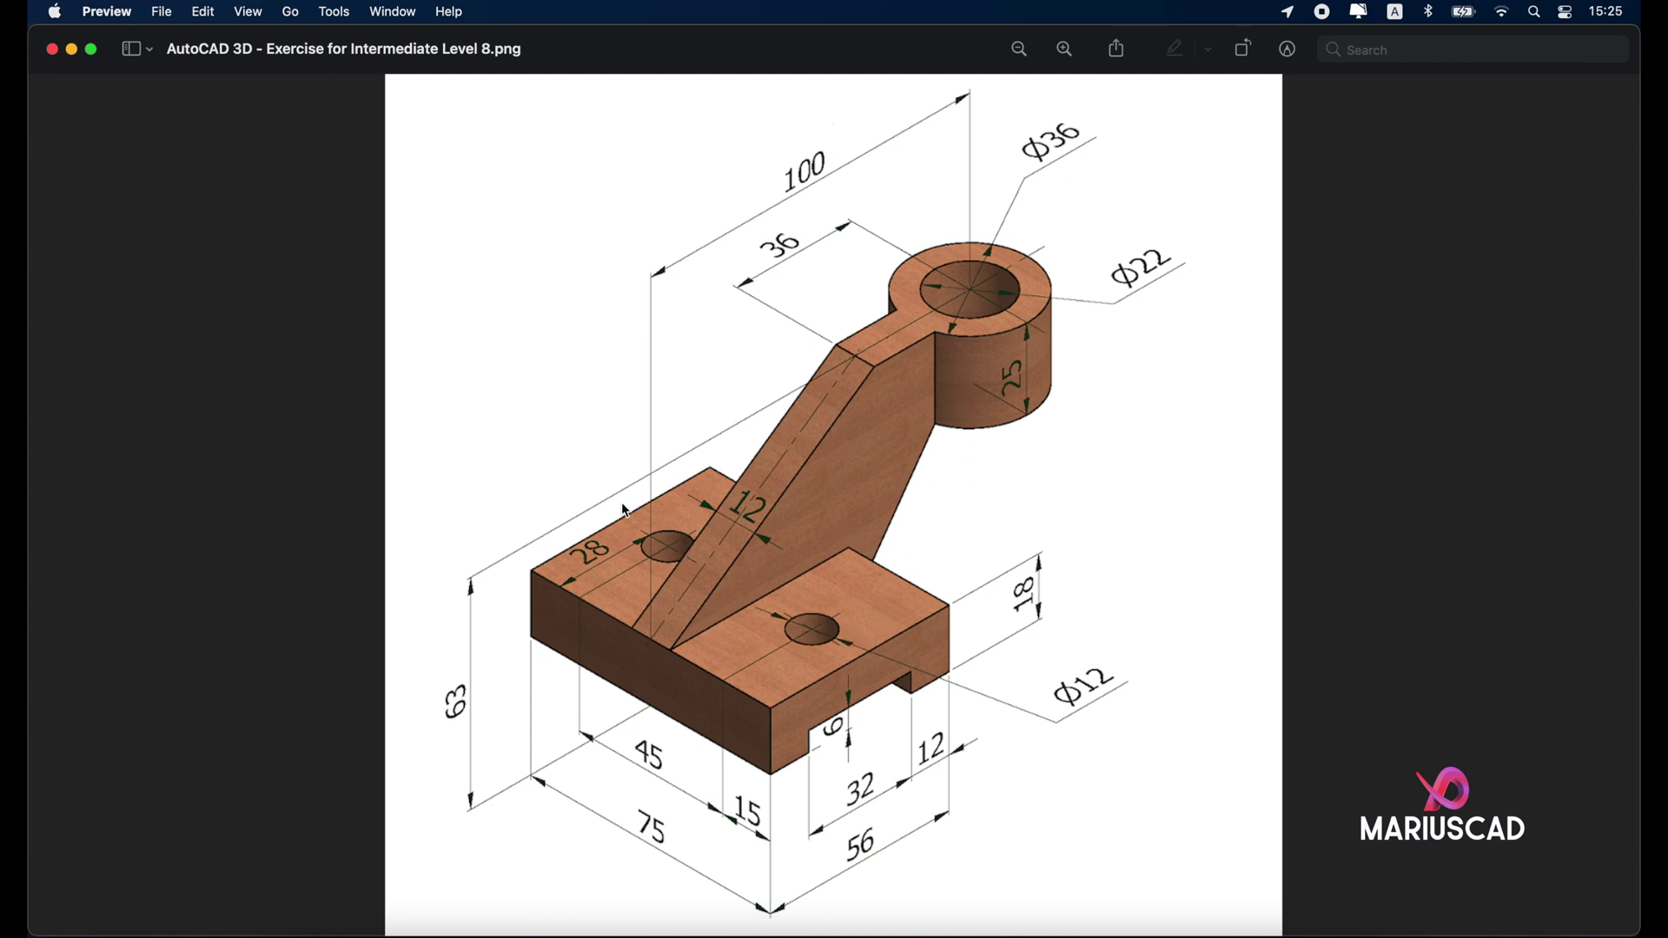
# Return to AutoCAD and draw a line from 0,0 going 63 up, then 100 along X.
pyautogui.click(73, 50)
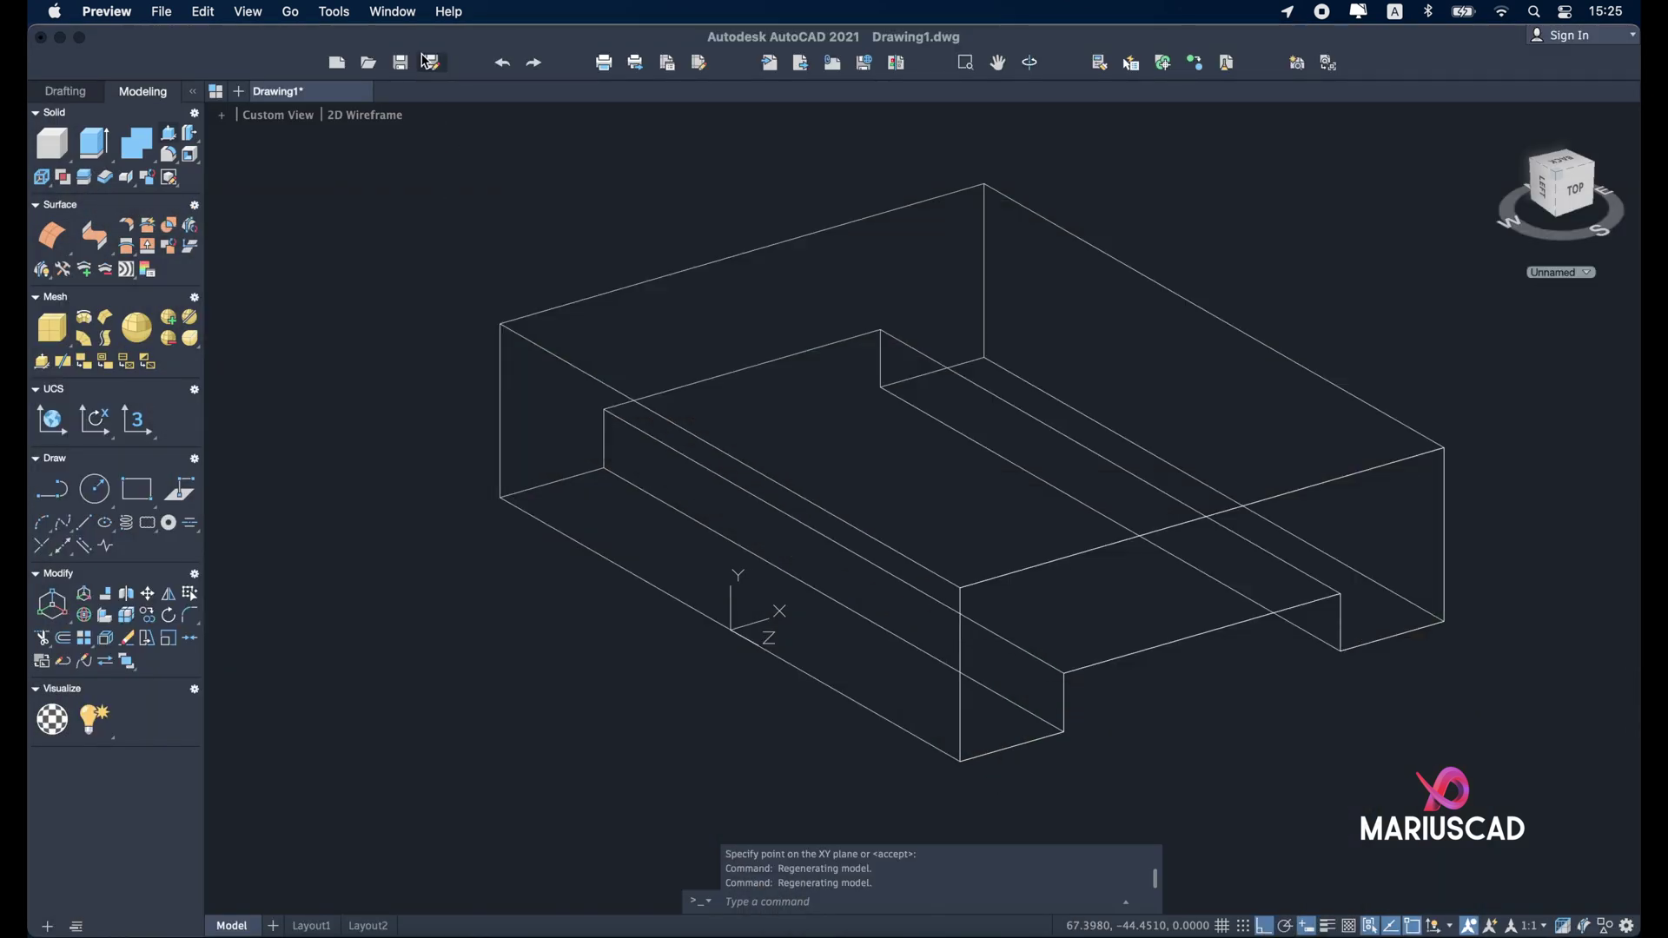
pyautogui.write('line')
pyautogui.press('Return')
pyautogui.write('0,0')
pyautogui.press('Return')
pyautogui.scroll(5, 812, 171)
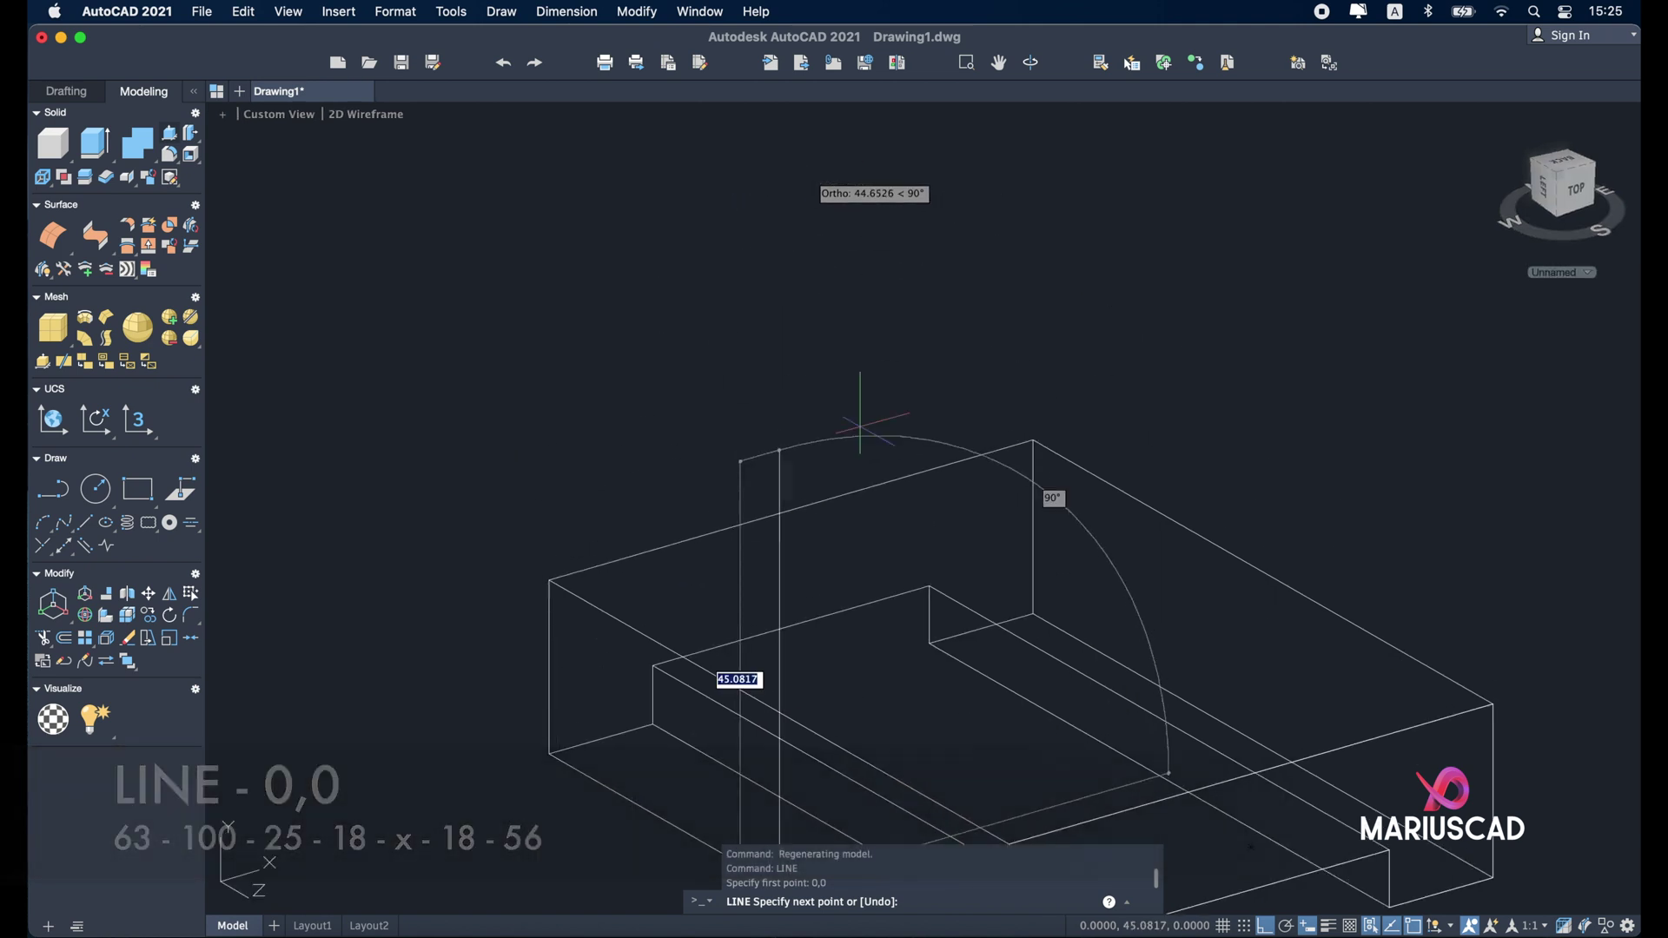
pyautogui.write('63')
pyautogui.press('Return')
pyautogui.moveTo(1366, 202); pyautogui.dragTo(991, 291, button='middle')
pyautogui.write('100')
pyautogui.press('Return')
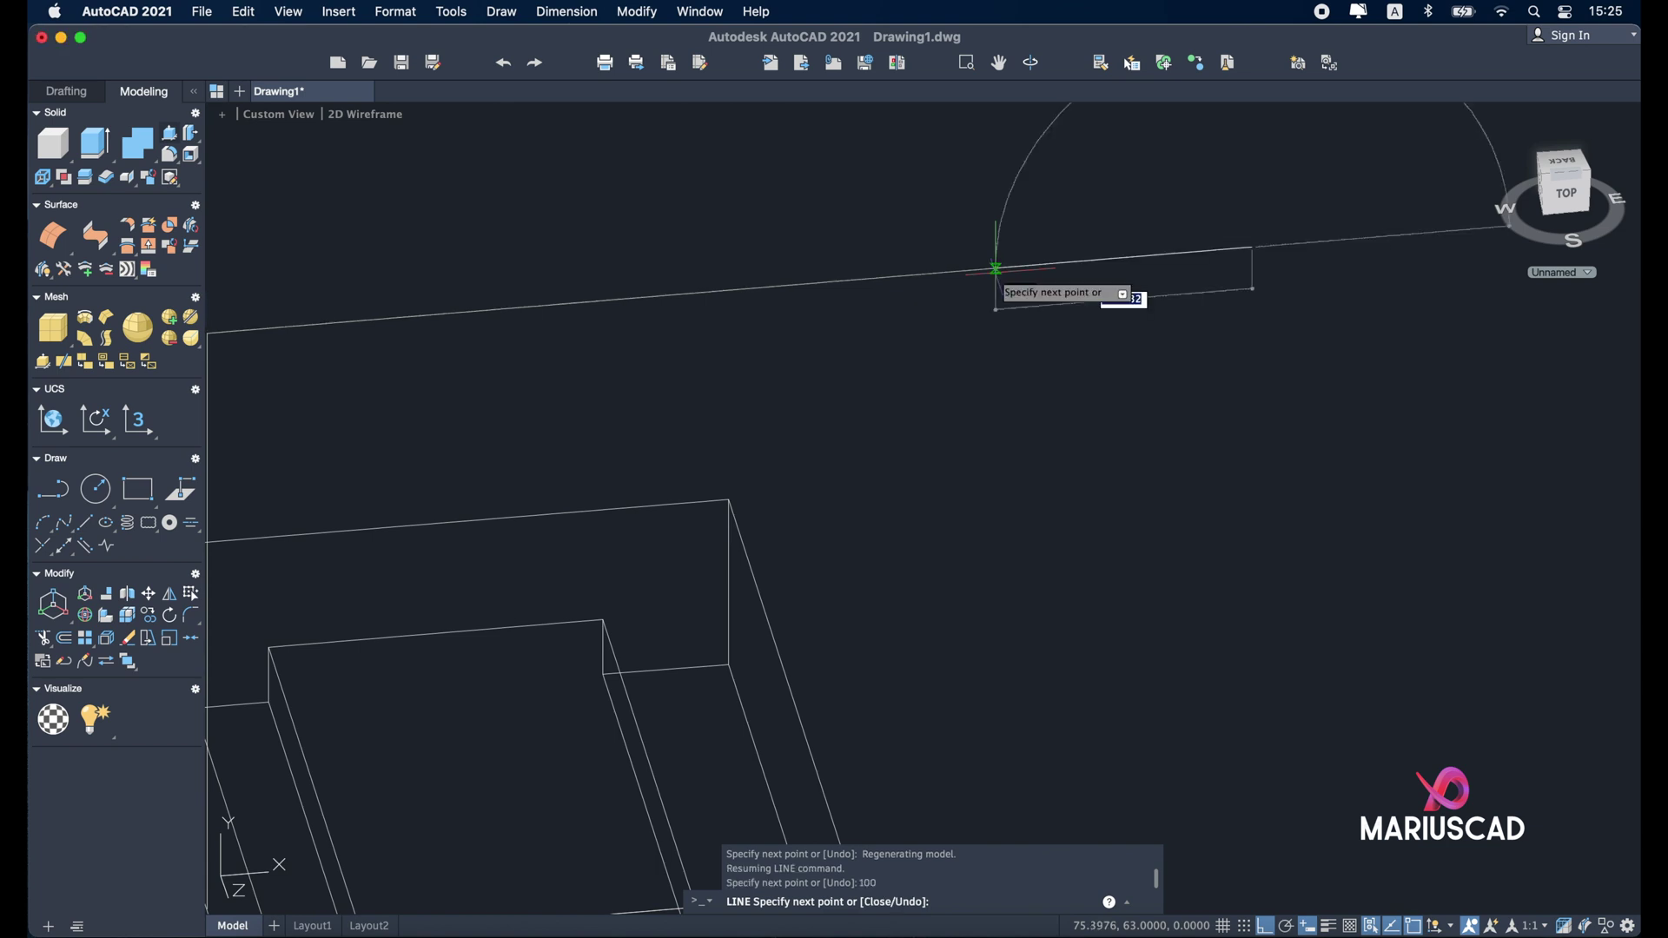
# Continue the arm outline 25 down from the end of the 100 line, then 18 back toward the block.
pyautogui.write('25')
pyautogui.press('Return')
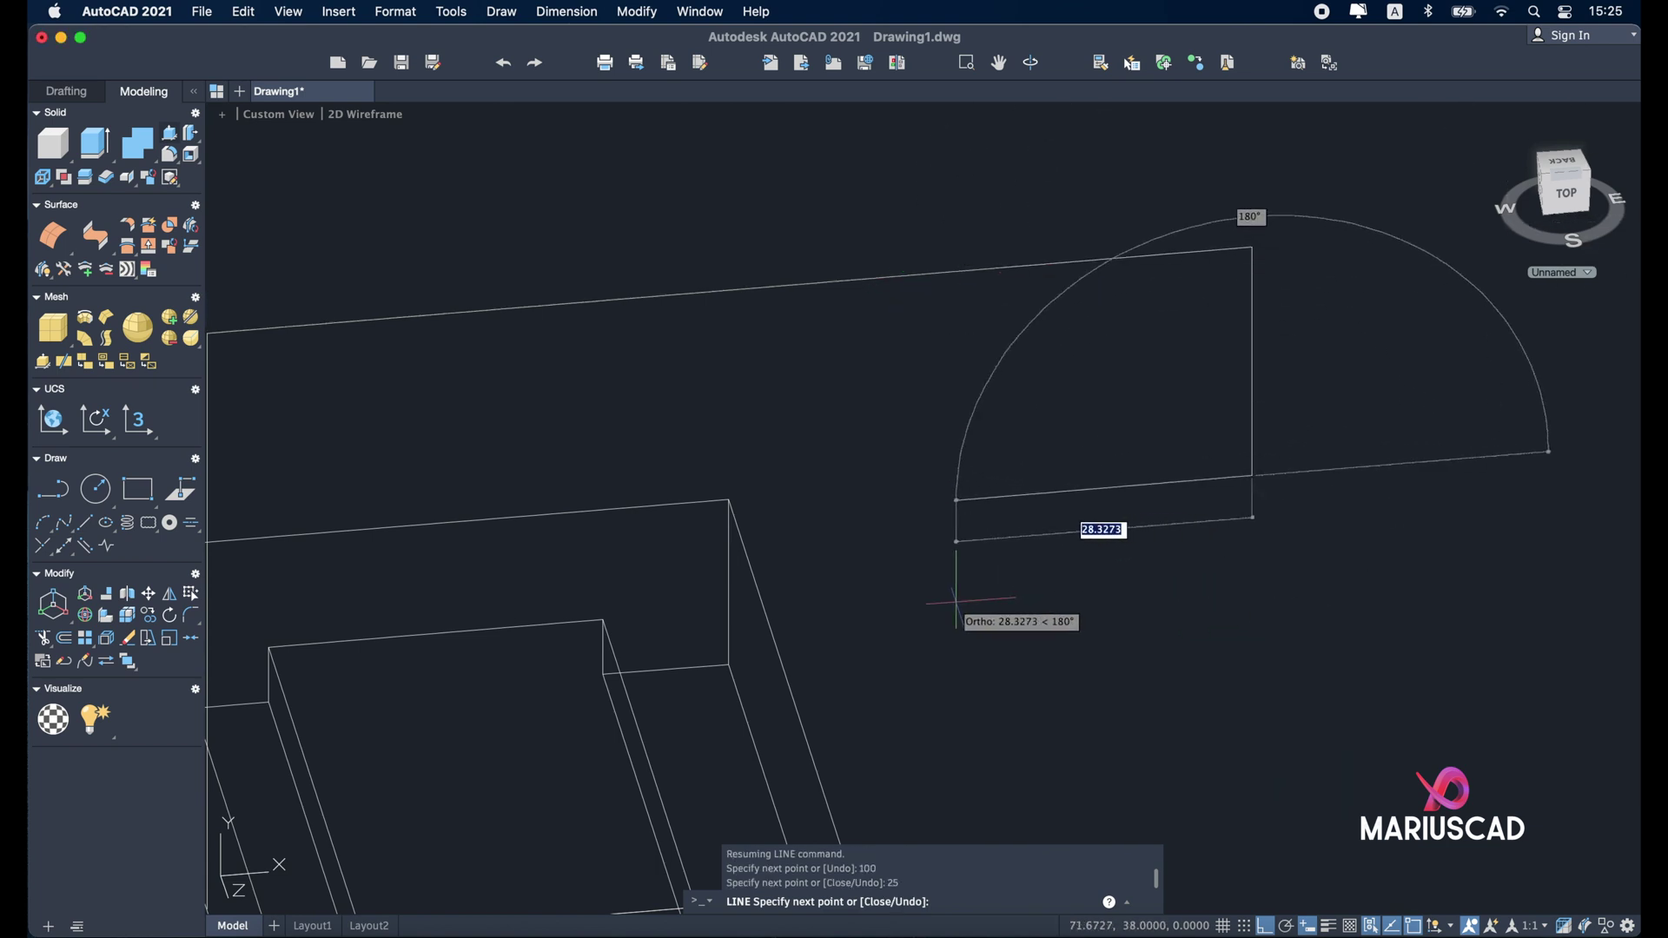
pyautogui.write('18')
pyautogui.press('Return')
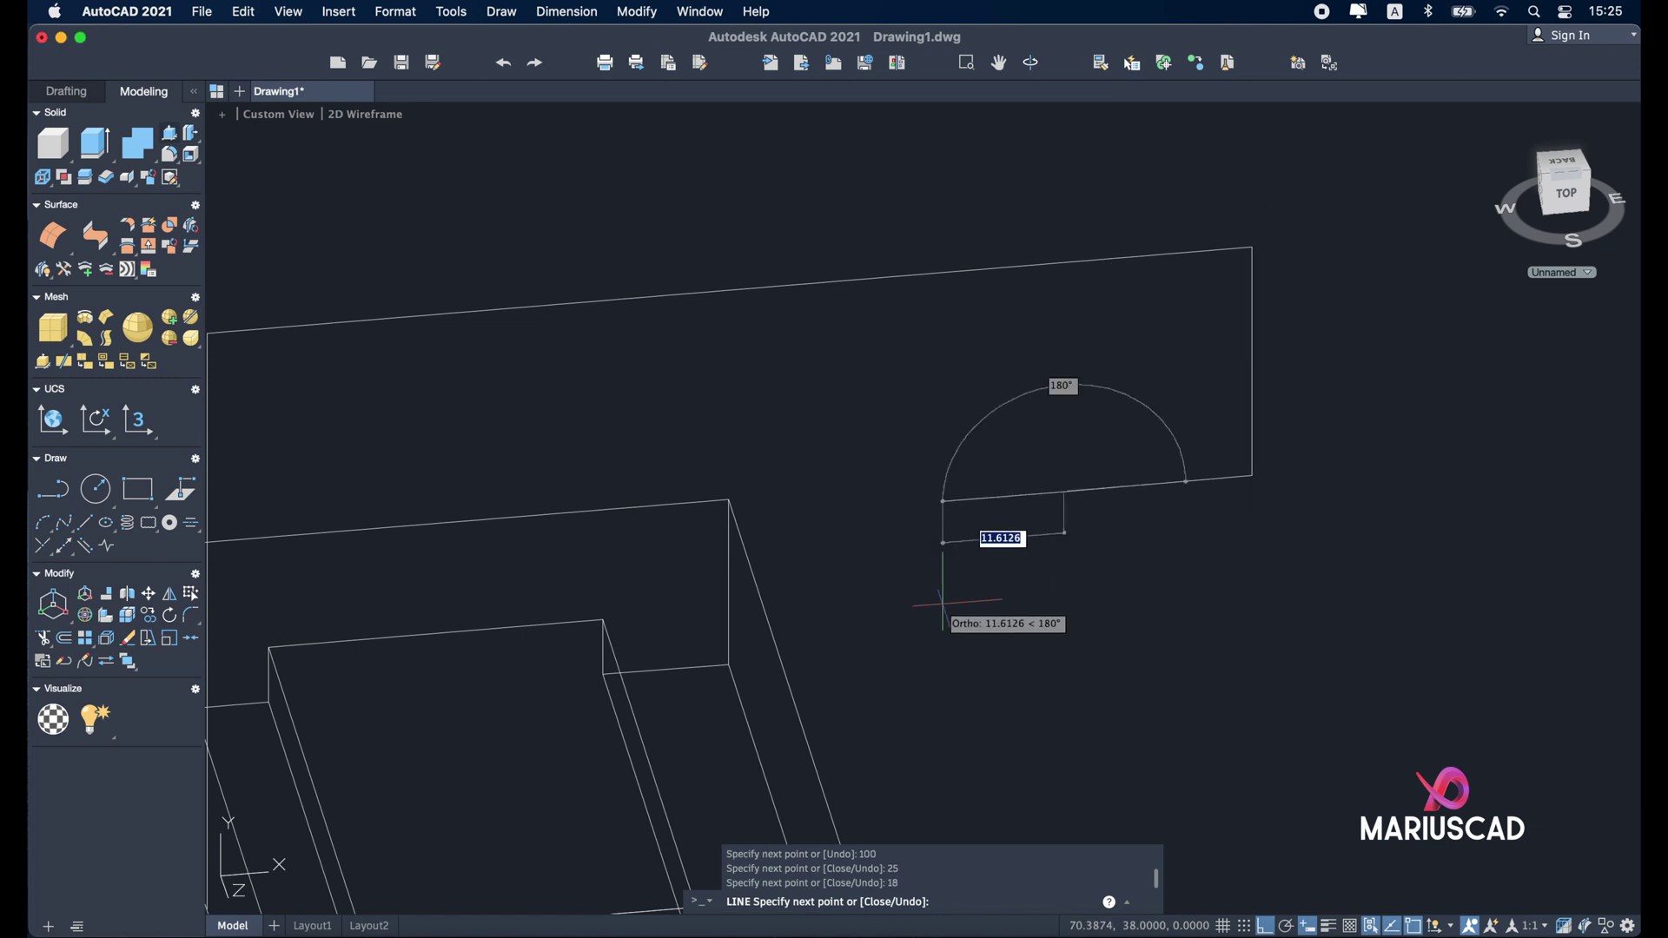
# Run the outline diagonally down to the midpoint of the block's far lower edge.
pyautogui.moveTo(950, 614)
pyautogui.keyDown('shift'); pyautogui.mouseDown(button='middle')
pyautogui.moveTo(826, 603)
pyautogui.moveTo(943, 600)
pyautogui.mouseUp(button='middle'); pyautogui.keyUp('shift')
pyautogui.moveTo(779, 664); pyautogui.dragTo(722, 373, button='middle')
pyautogui.keyDown('shift'); pyautogui.moveTo(765, 527); pyautogui.dragTo(740, 532, button='middle'); pyautogui.keyUp('shift')
pyautogui.keyDown('shift'); pyautogui.rightClick(859, 584); pyautogui.keyUp('shift')
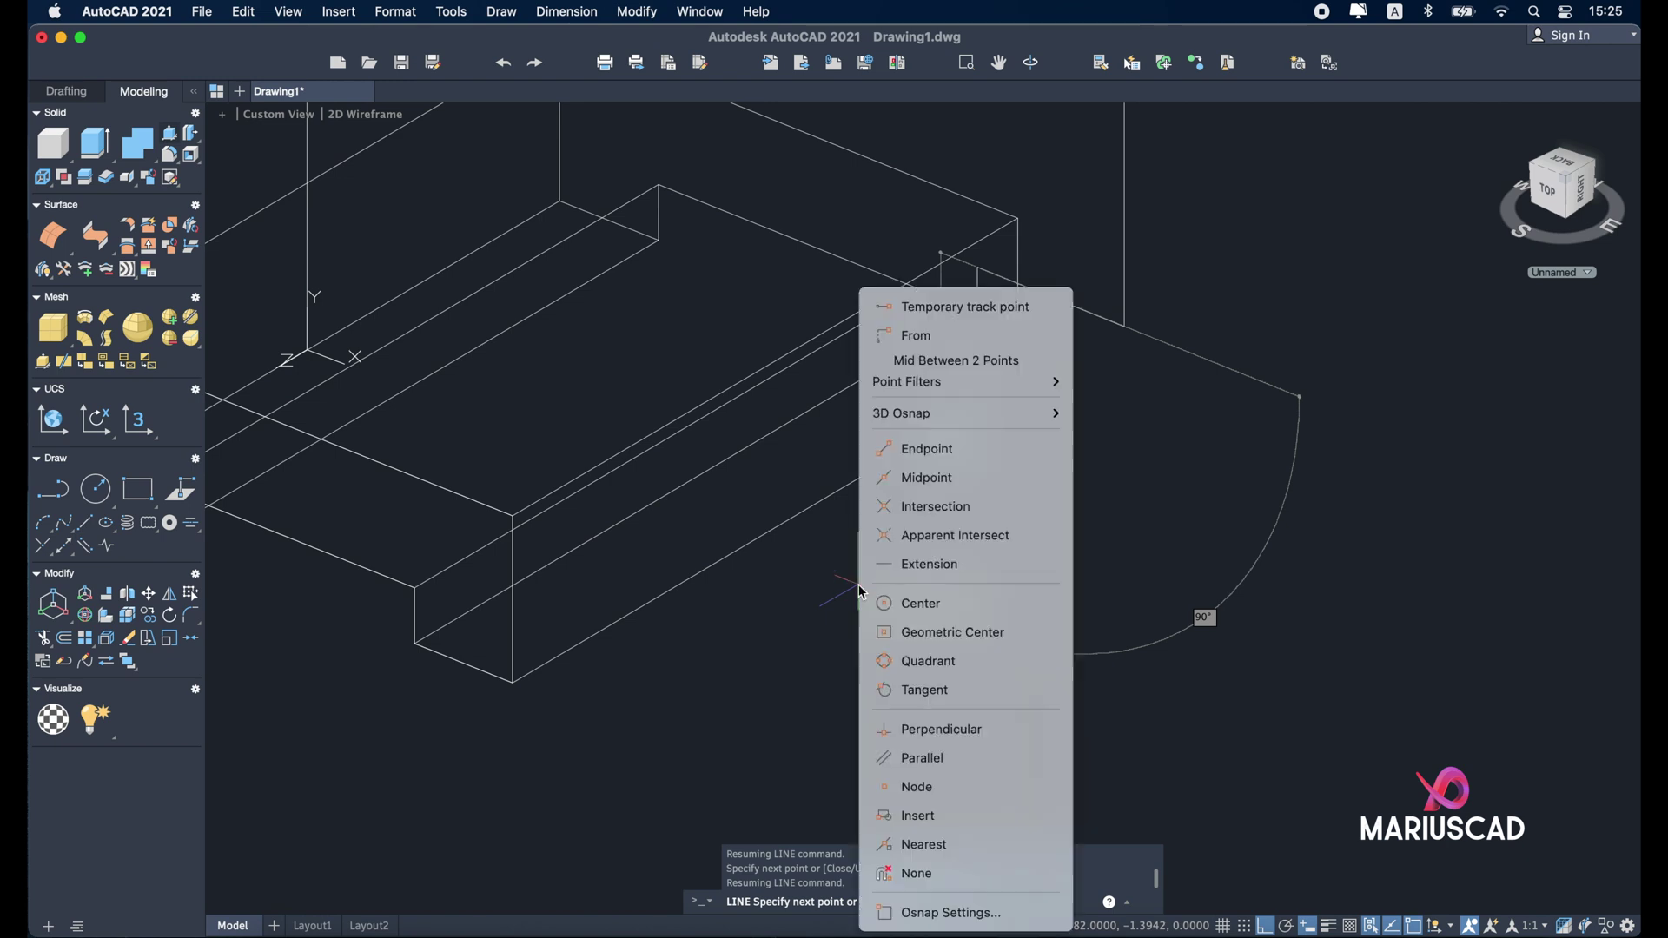
pyautogui.click(919, 477)
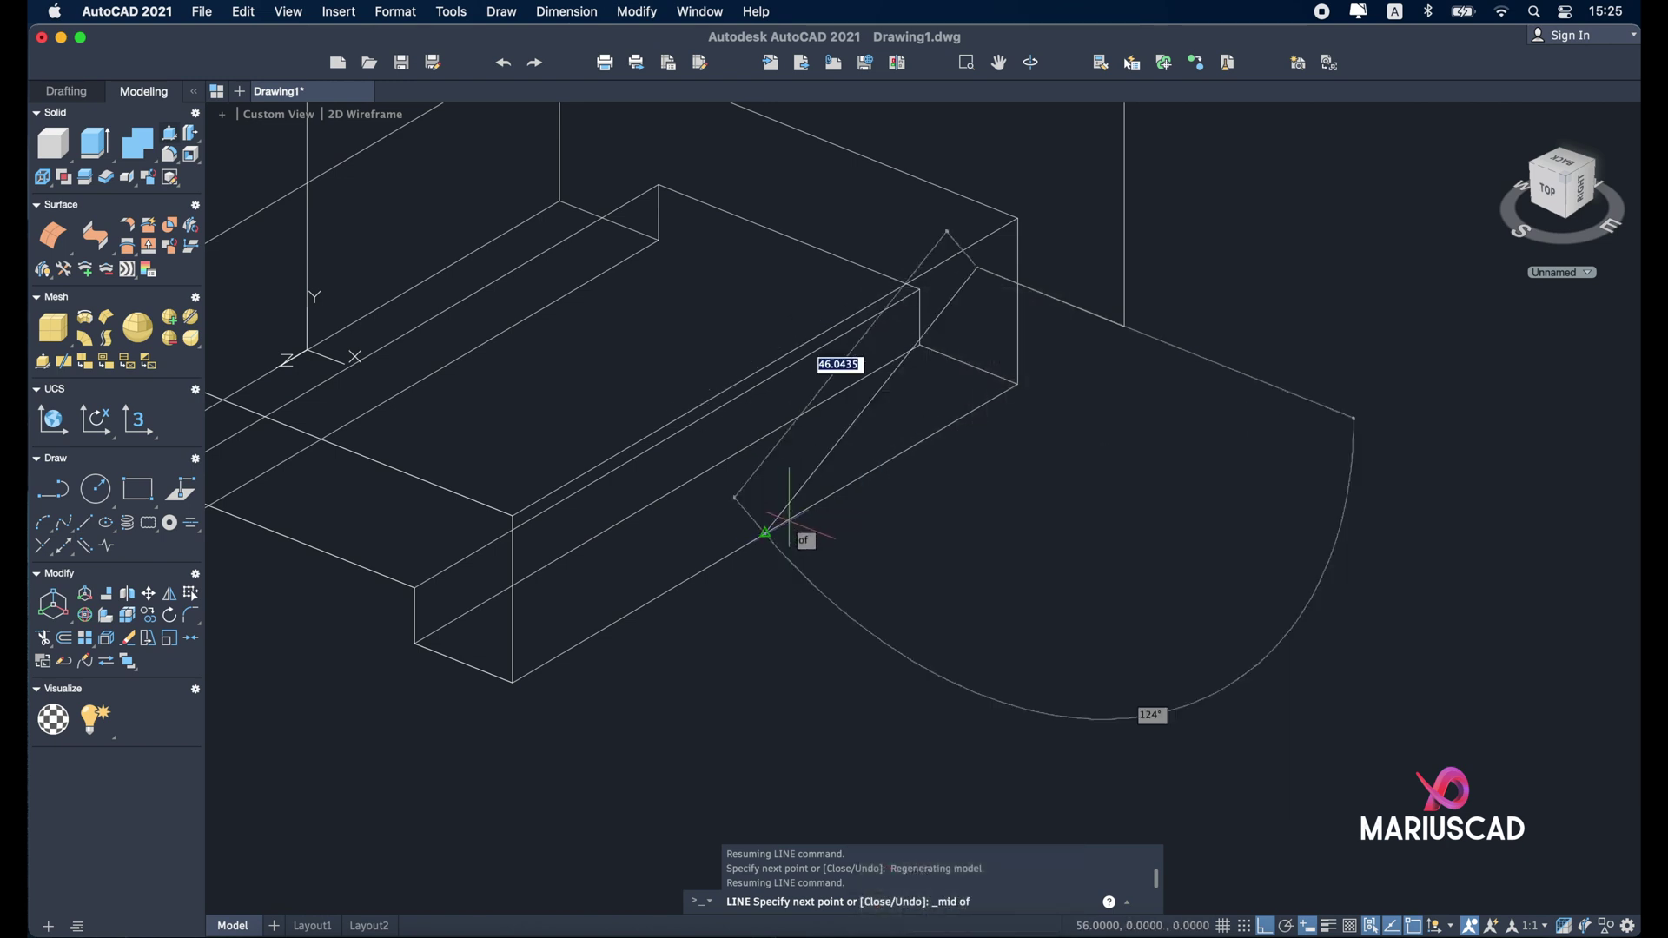
pyautogui.click(765, 535)
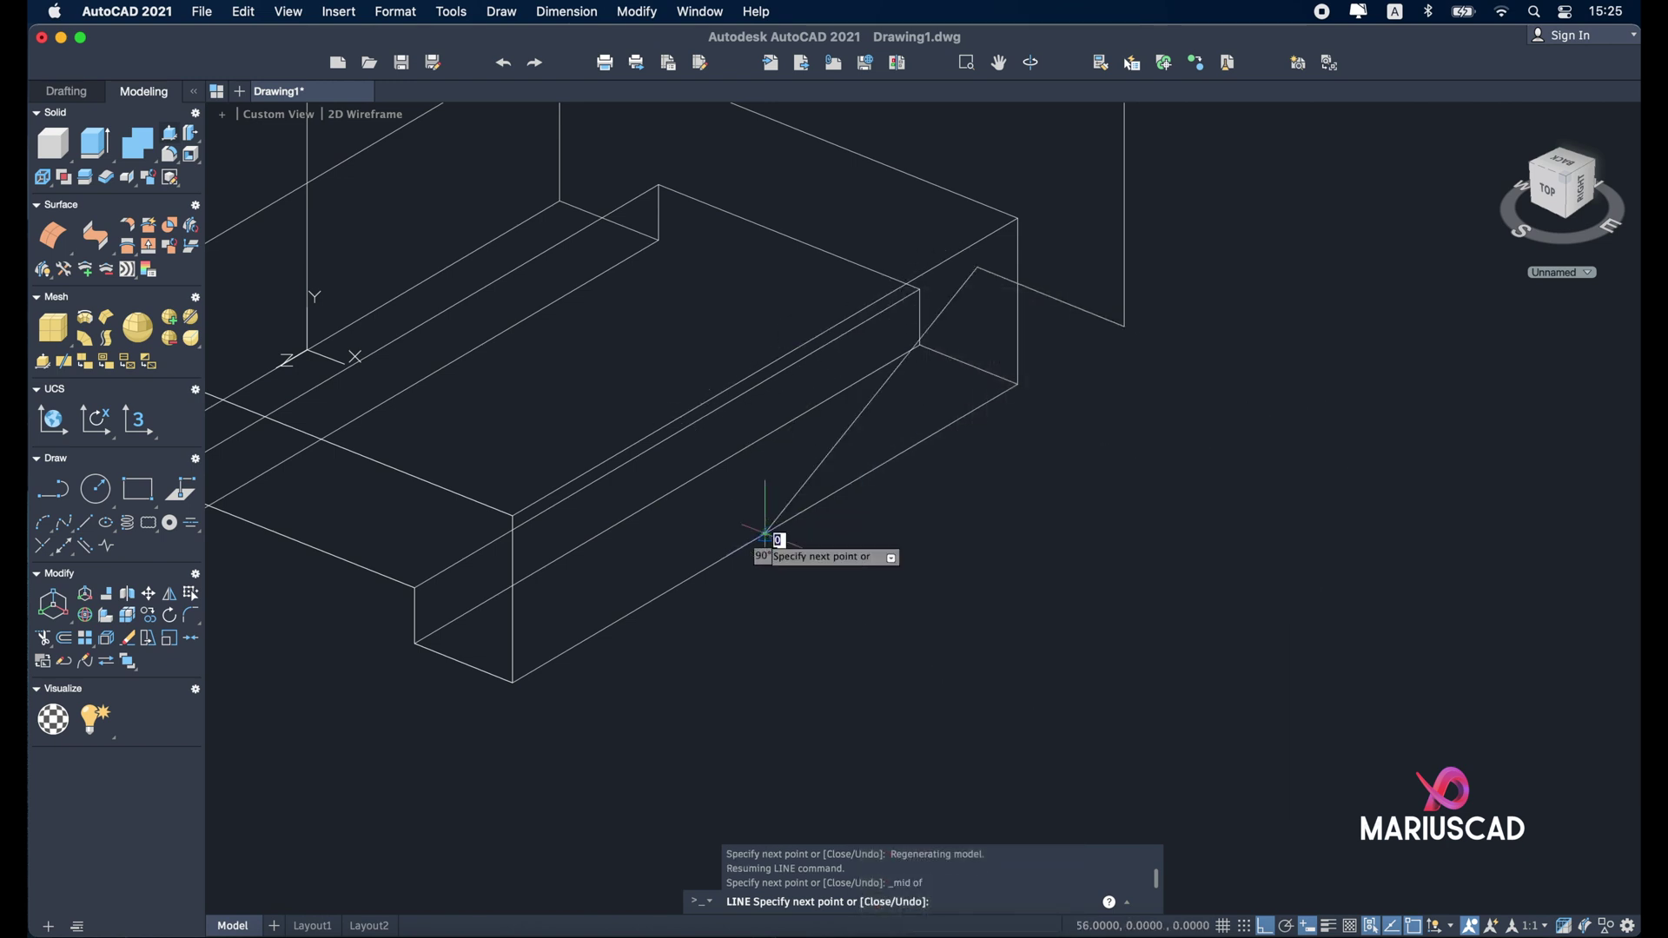
# Continue the outline 18 up the block's height and 56 back across its top, then end the line.
pyautogui.keyDown('shift'); pyautogui.moveTo(764, 535); pyautogui.dragTo(904, 243, button='middle'); pyautogui.keyUp('shift')
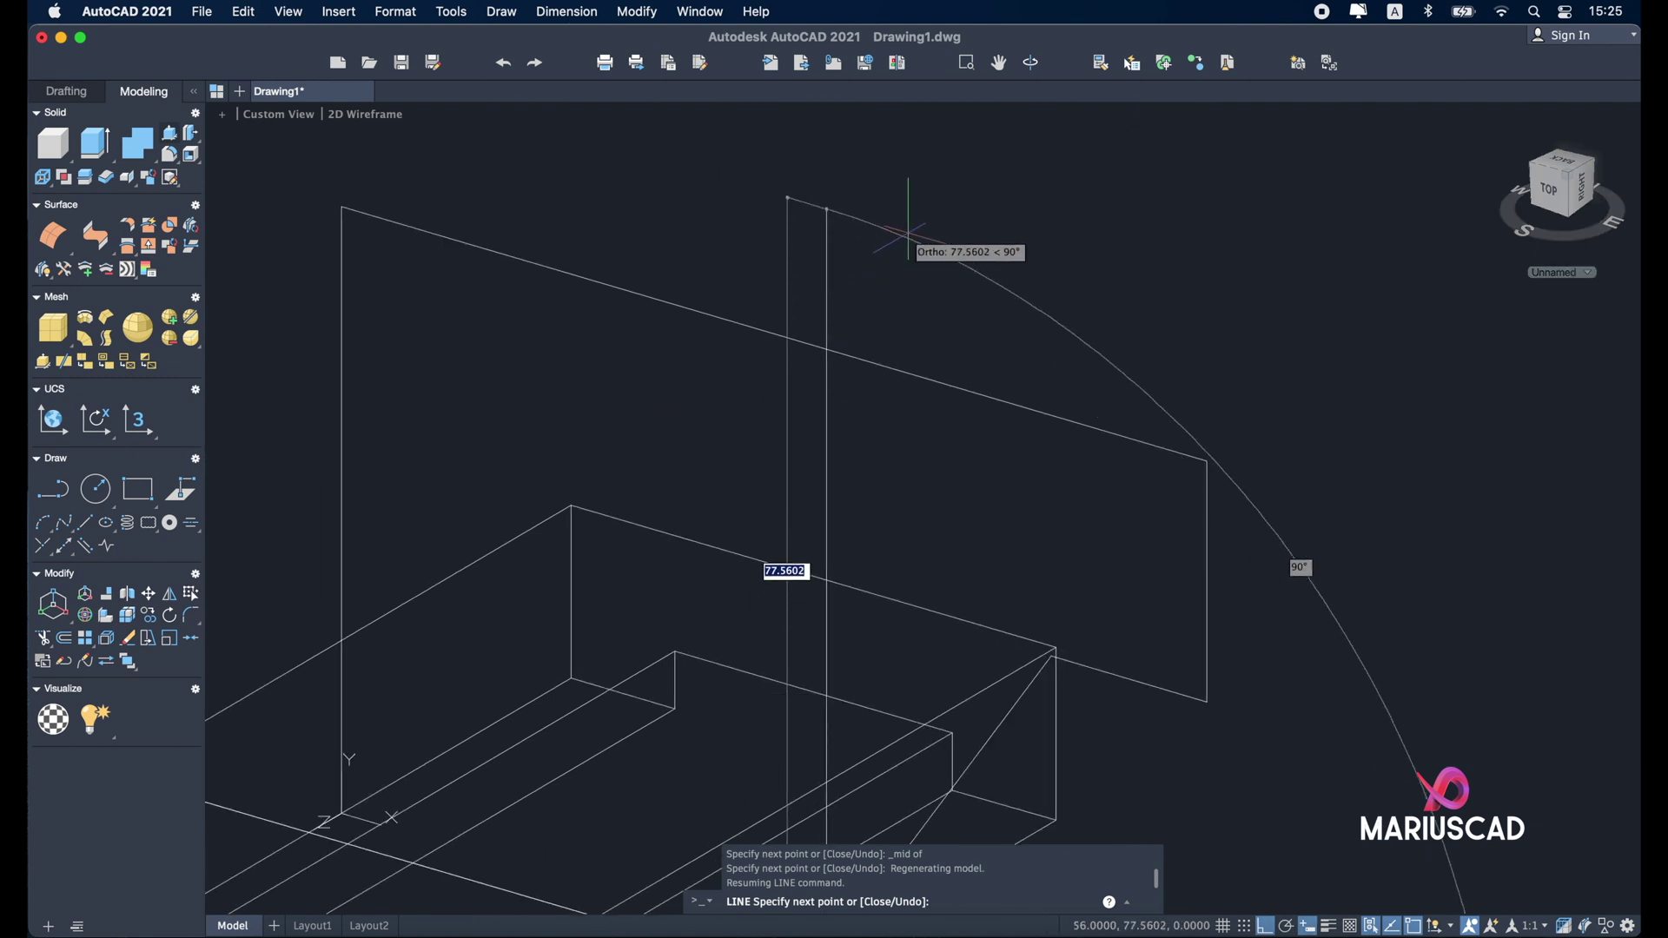
pyautogui.write('18')
pyautogui.press('Return')
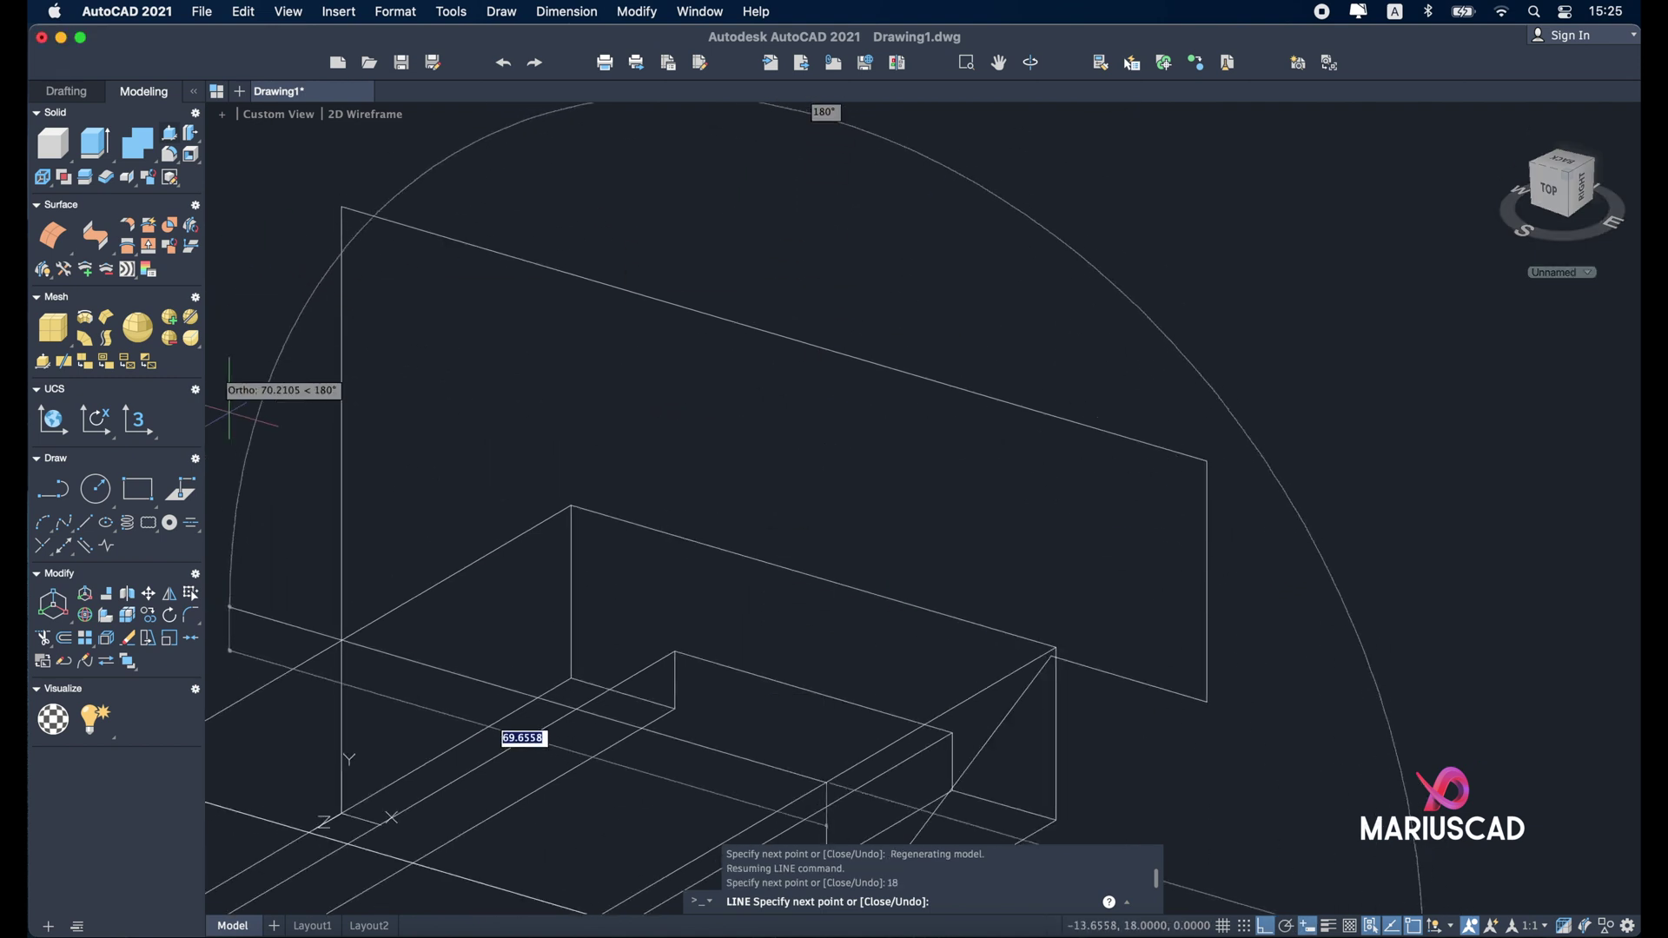
pyautogui.moveTo(231, 419); pyautogui.dragTo(487, 445, button='middle')
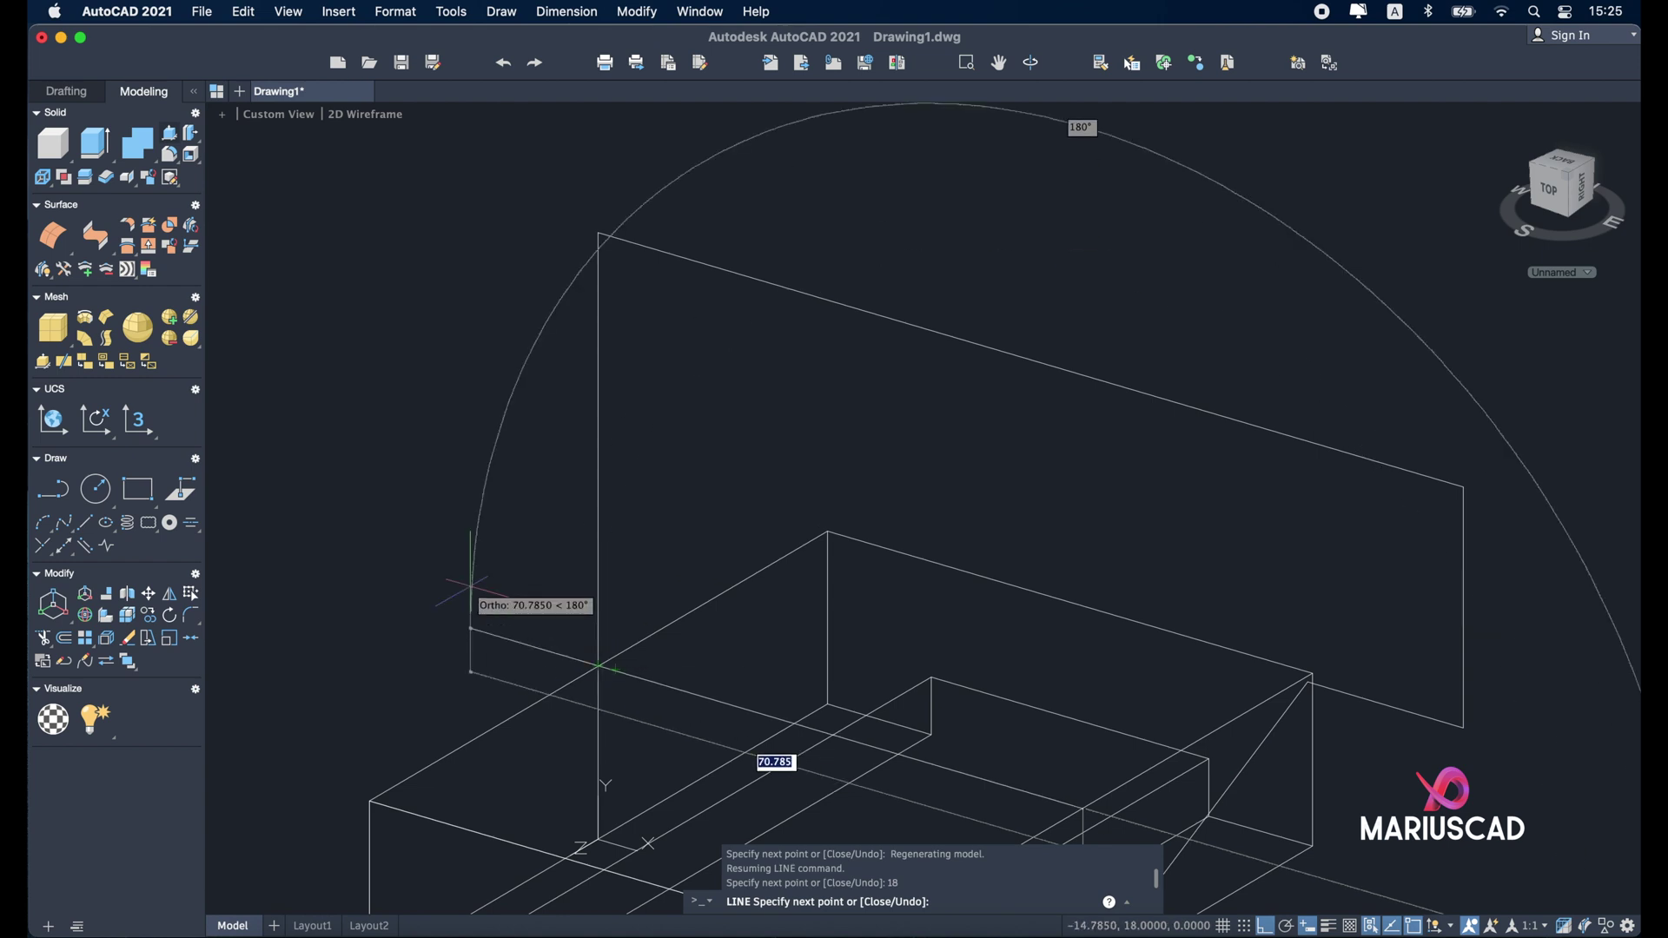
pyautogui.write('56')
pyautogui.press('Return')
pyautogui.press('Escape')
# Delete the 63 vertical and 100 horizontal construction lines.
pyautogui.moveTo(732, 622)
pyautogui.keyDown('shift'); pyautogui.mouseDown(button='middle')
pyautogui.moveTo(942, 570)
pyautogui.moveTo(1064, 413)
pyautogui.mouseUp(button='middle'); pyautogui.keyUp('shift')
pyautogui.click(1046, 373)
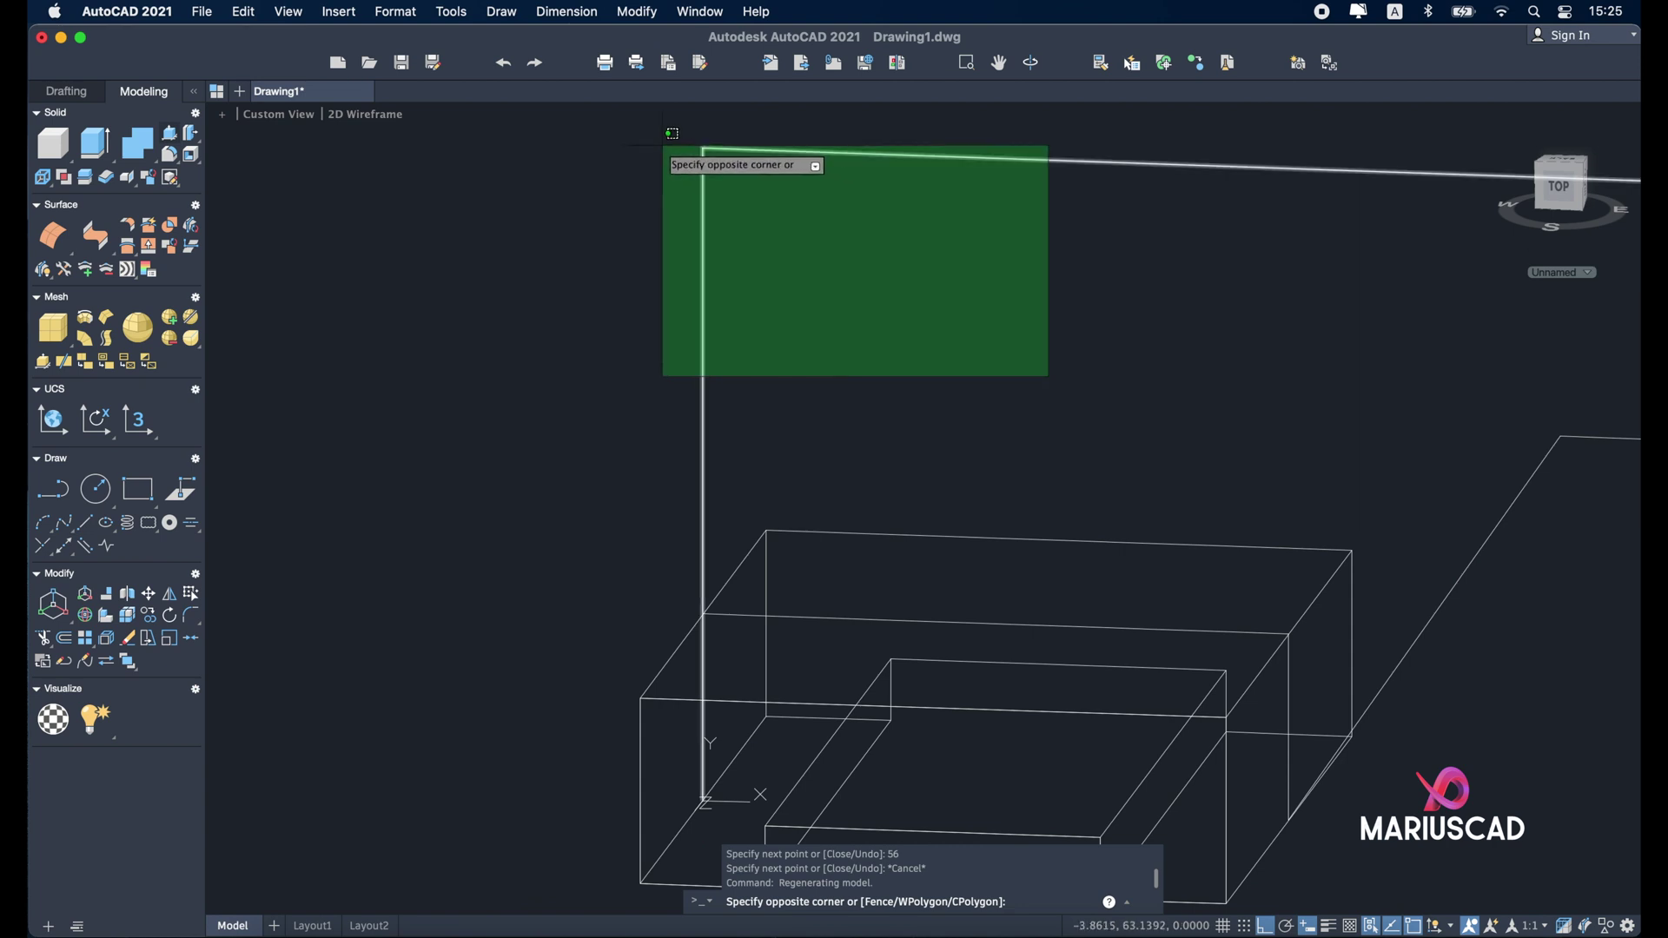
pyautogui.click(666, 149)
pyautogui.press('Delete')
# Check the reference drawing in Preview, return to AutoCAD and draw a 36 line back toward the block from the upper end of the 25 vertical.
pyautogui.moveTo(817, 565)
pyautogui.keyDown('shift'); pyautogui.mouseDown(button='middle')
pyautogui.moveTo(927, 585)
pyautogui.moveTo(812, 558)
pyautogui.moveTo(956, 501)
pyautogui.mouseUp(button='middle'); pyautogui.keyUp('shift')
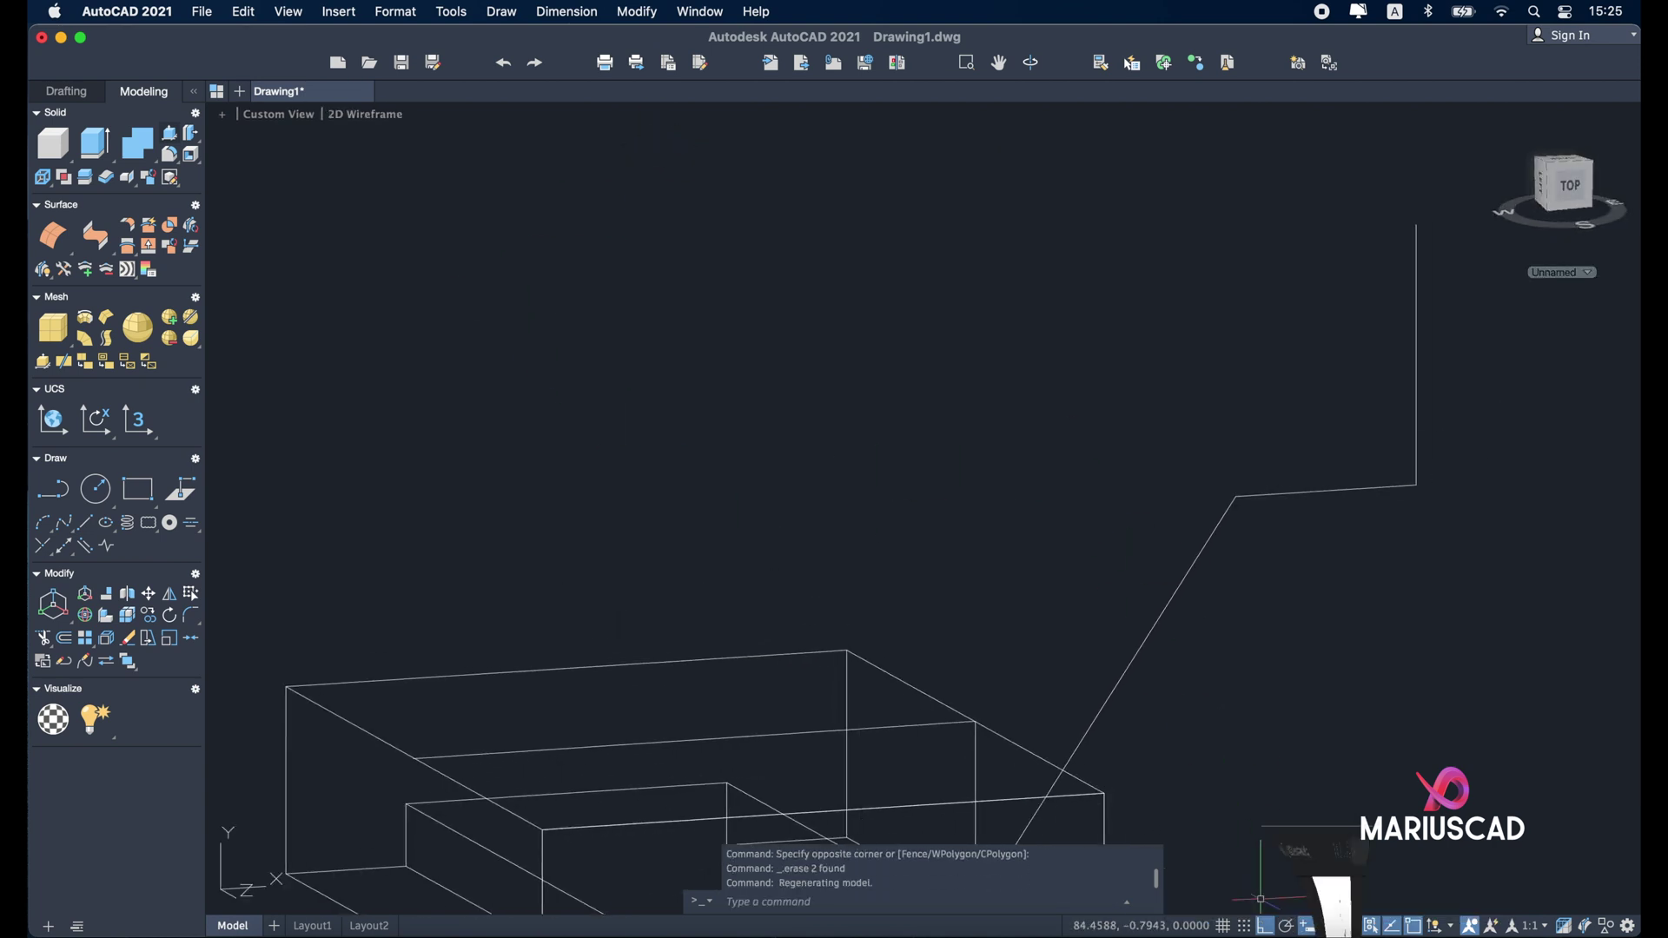
pyautogui.click(1355, 916)
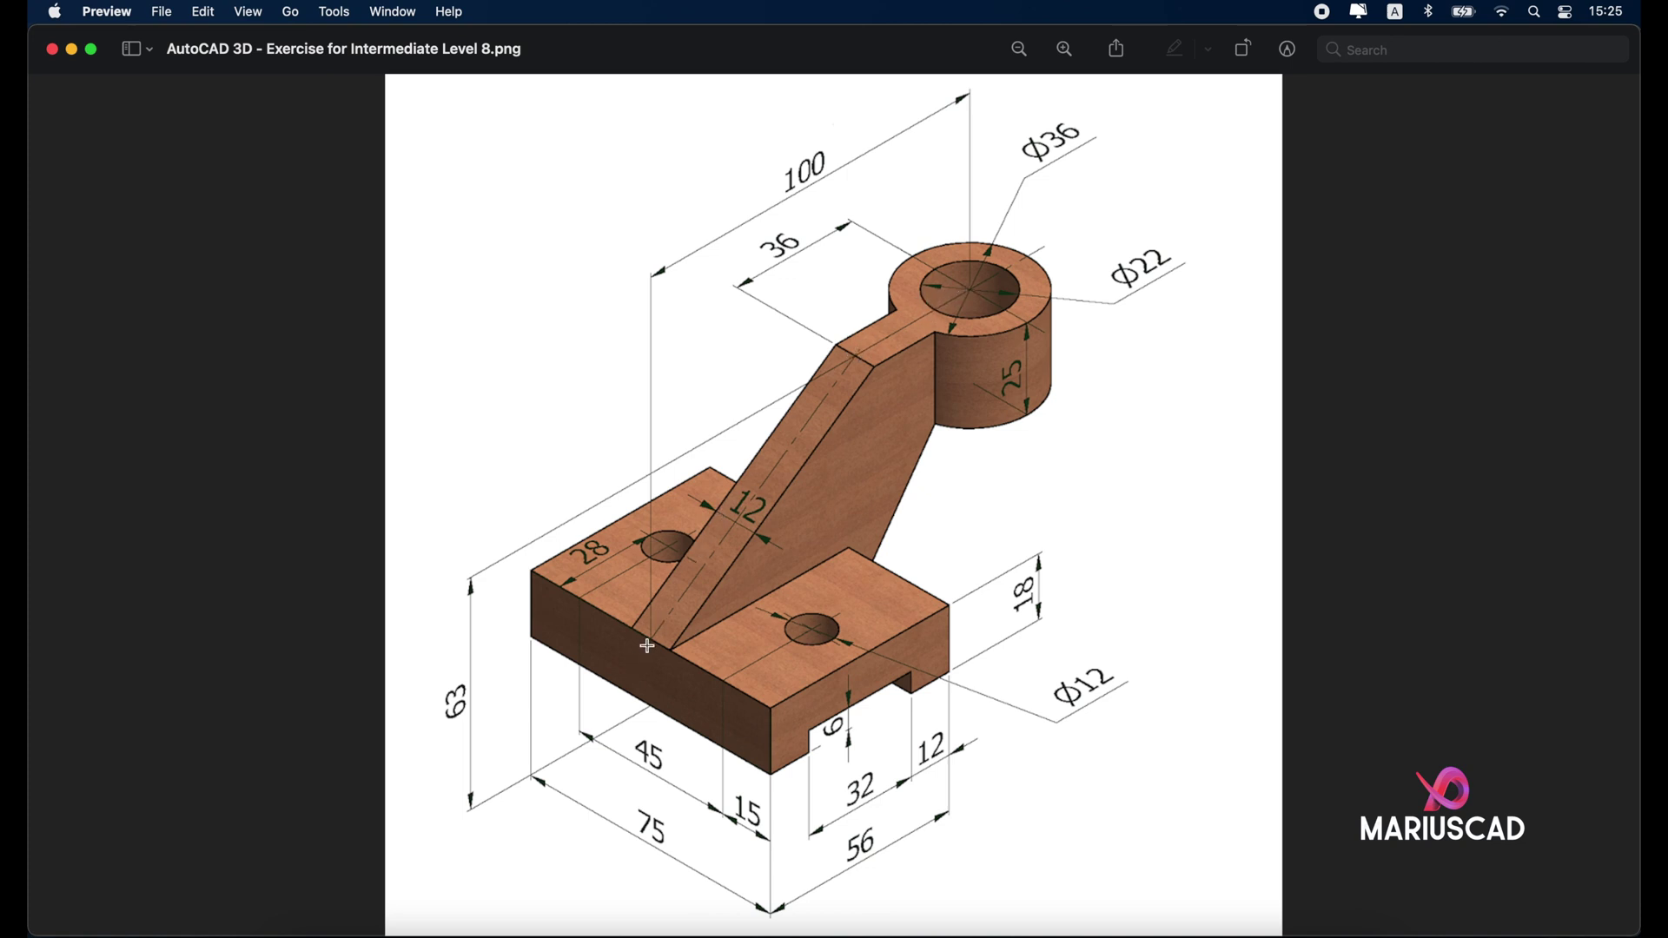
pyautogui.click(73, 49)
pyautogui.write('line')
pyautogui.press('Return')
pyautogui.hscroll(5, 1217, 521)
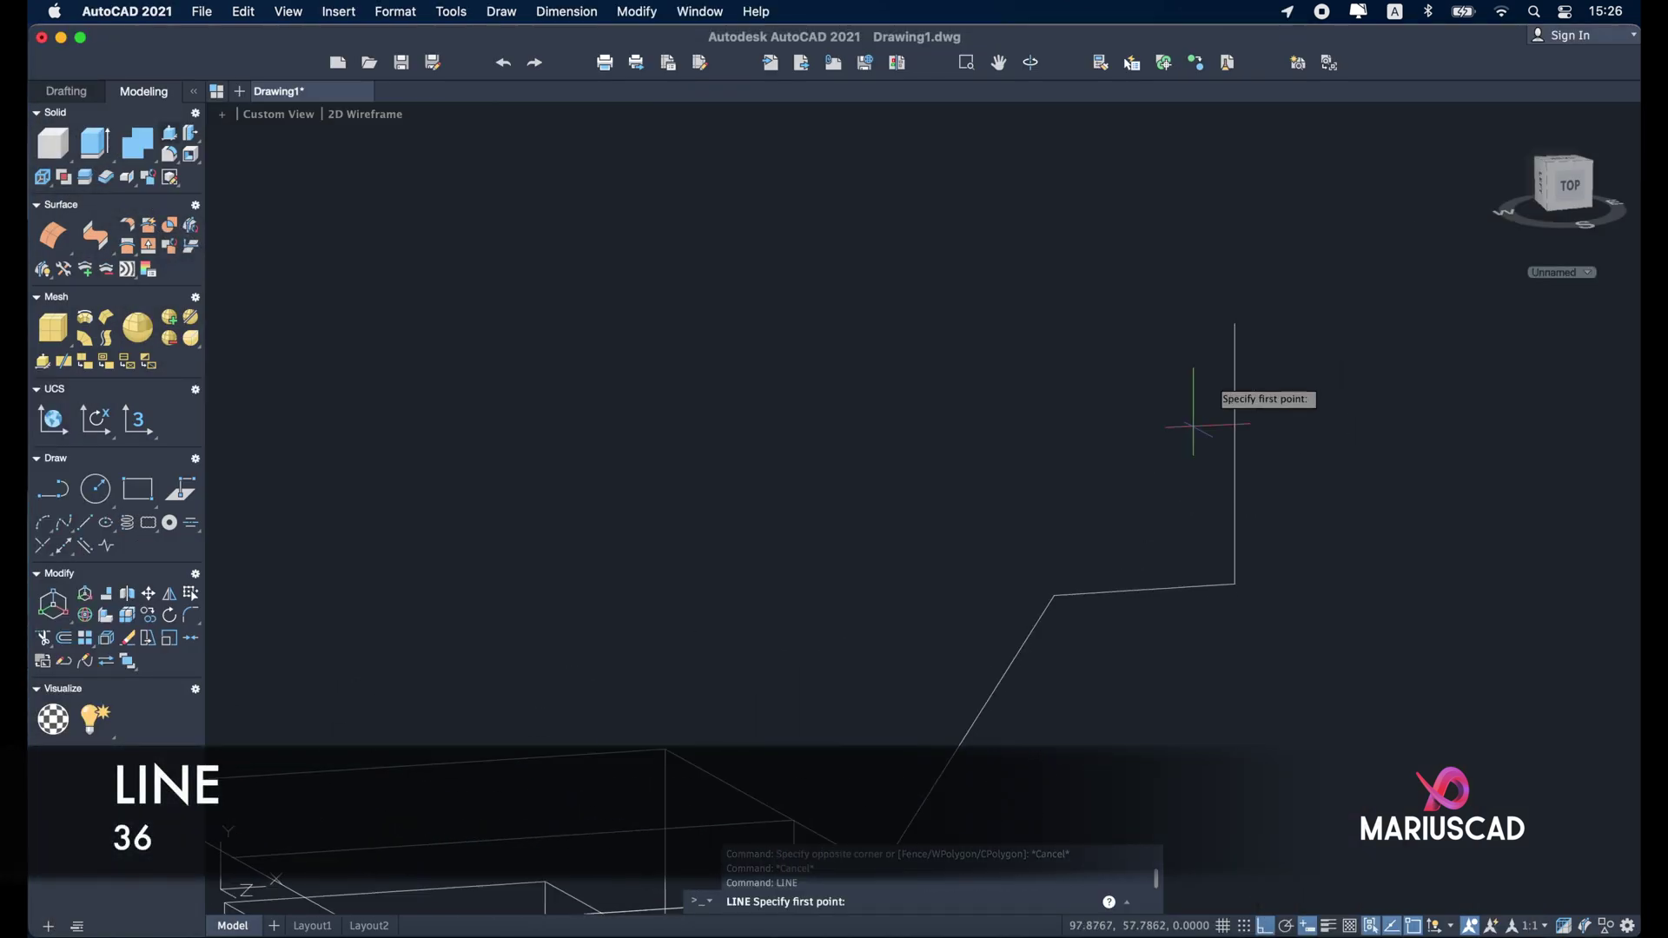
pyautogui.click(1234, 325)
pyautogui.write('36')
pyautogui.press('Return')
# Connect the 36 line's end to the midpoint of the block's upper near edge and end the line.
pyautogui.keyDown('shift'); pyautogui.moveTo(874, 310); pyautogui.dragTo(860, 417, button='middle'); pyautogui.keyUp('shift')
pyautogui.moveTo(625, 706); pyautogui.dragTo(912, 317, button='middle')
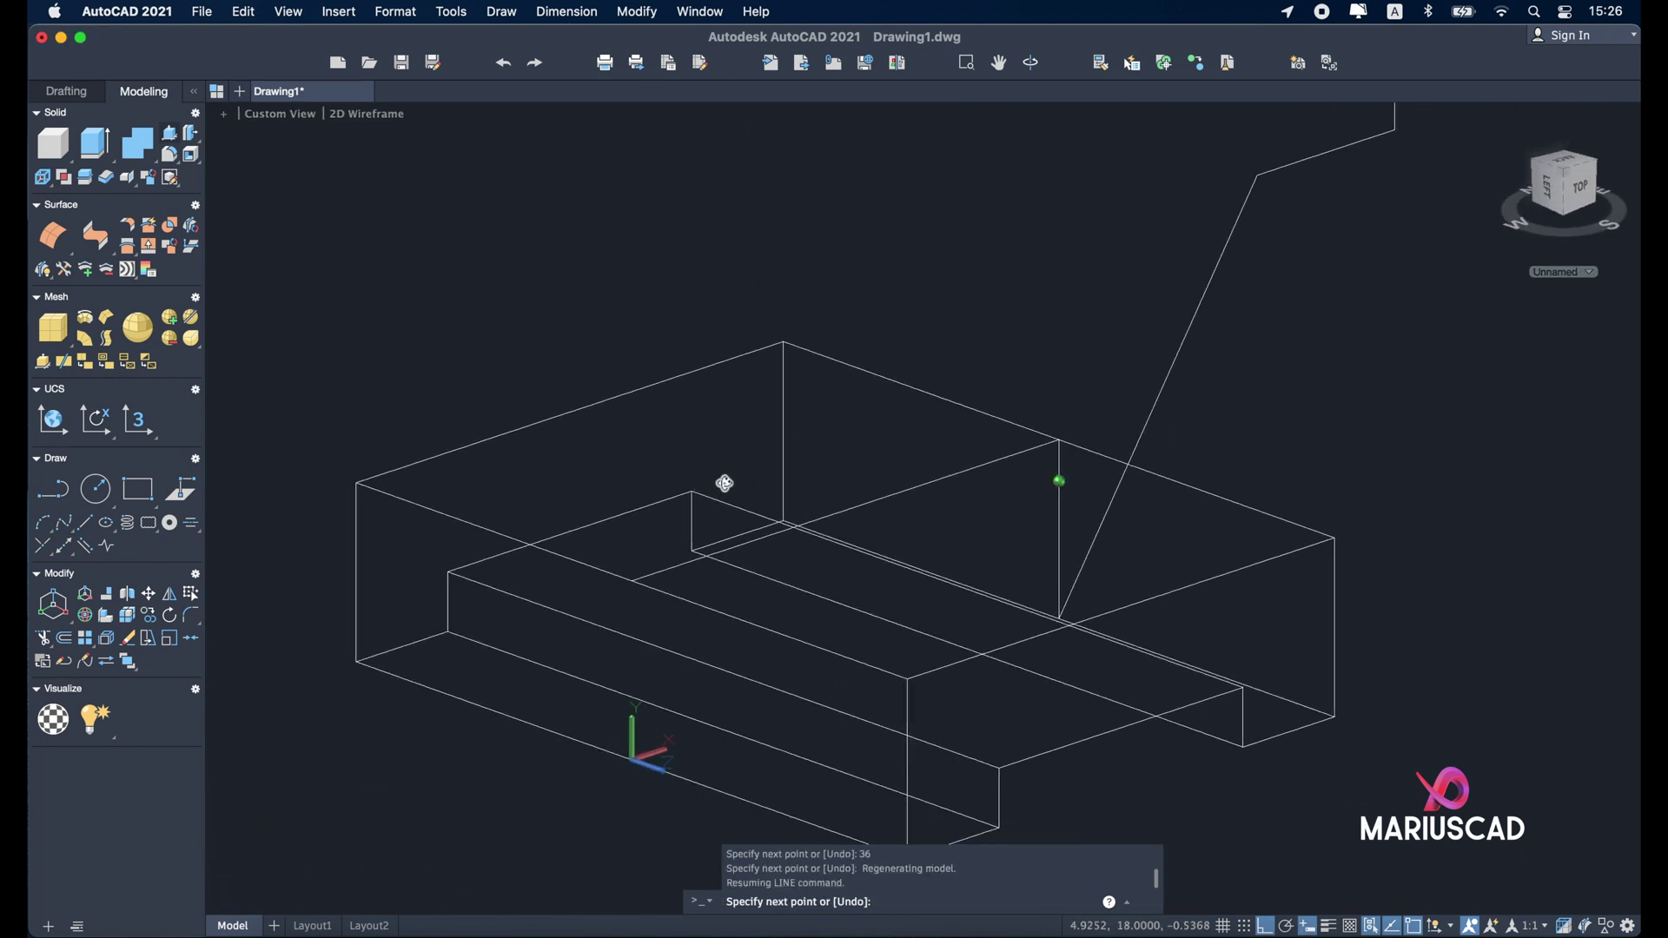
pyautogui.keyDown('shift'); pyautogui.moveTo(726, 483); pyautogui.dragTo(721, 556, button='middle'); pyautogui.keyUp('shift')
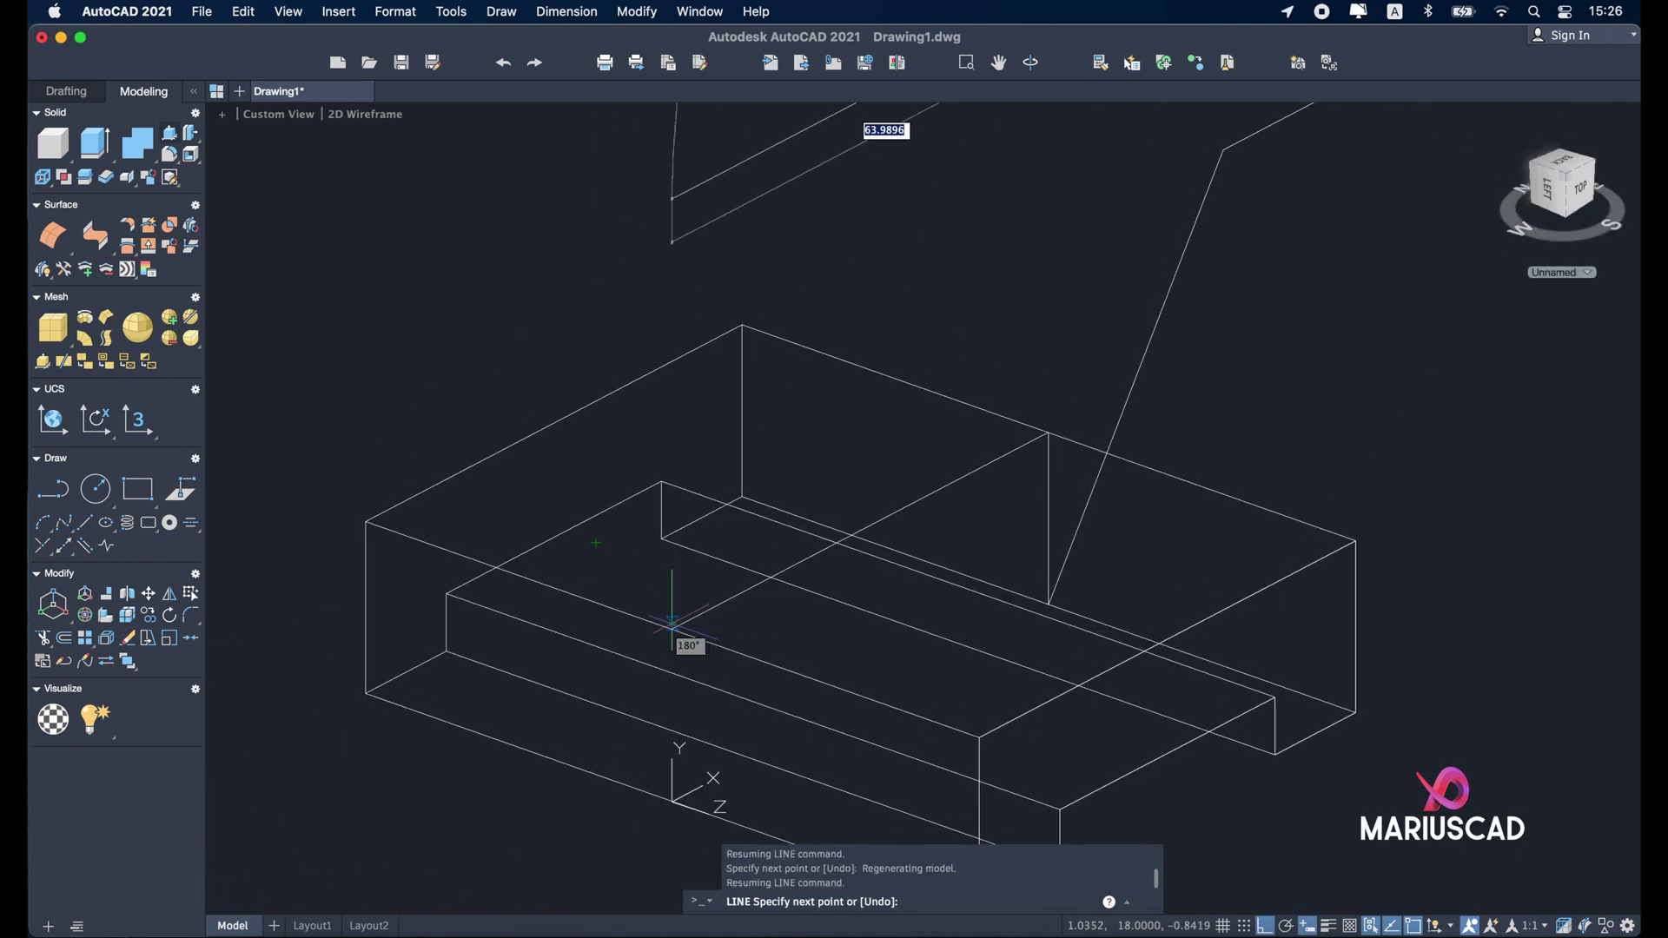
pyautogui.keyDown('shift'); pyautogui.rightClick(666, 628); pyautogui.keyUp('shift')
pyautogui.click(771, 451)
pyautogui.click(673, 628)
pyautogui.press('Escape')
pyautogui.keyDown('shift'); pyautogui.moveTo(1239, 553); pyautogui.dragTo(526, 523, button='middle'); pyautogui.keyUp('shift')
pyautogui.click(916, 400)
pyautogui.click(817, 250)
pyautogui.press('Escape')
pyautogui.press('Escape')
# Select all the segments of the arm outline, including those along the block, and join them into one closed polyline.
pyautogui.click(1229, 514)
pyautogui.click(800, 346)
pyautogui.keyDown('shift'); pyautogui.moveTo(808, 351); pyautogui.dragTo(661, 591, button='middle'); pyautogui.keyUp('shift')
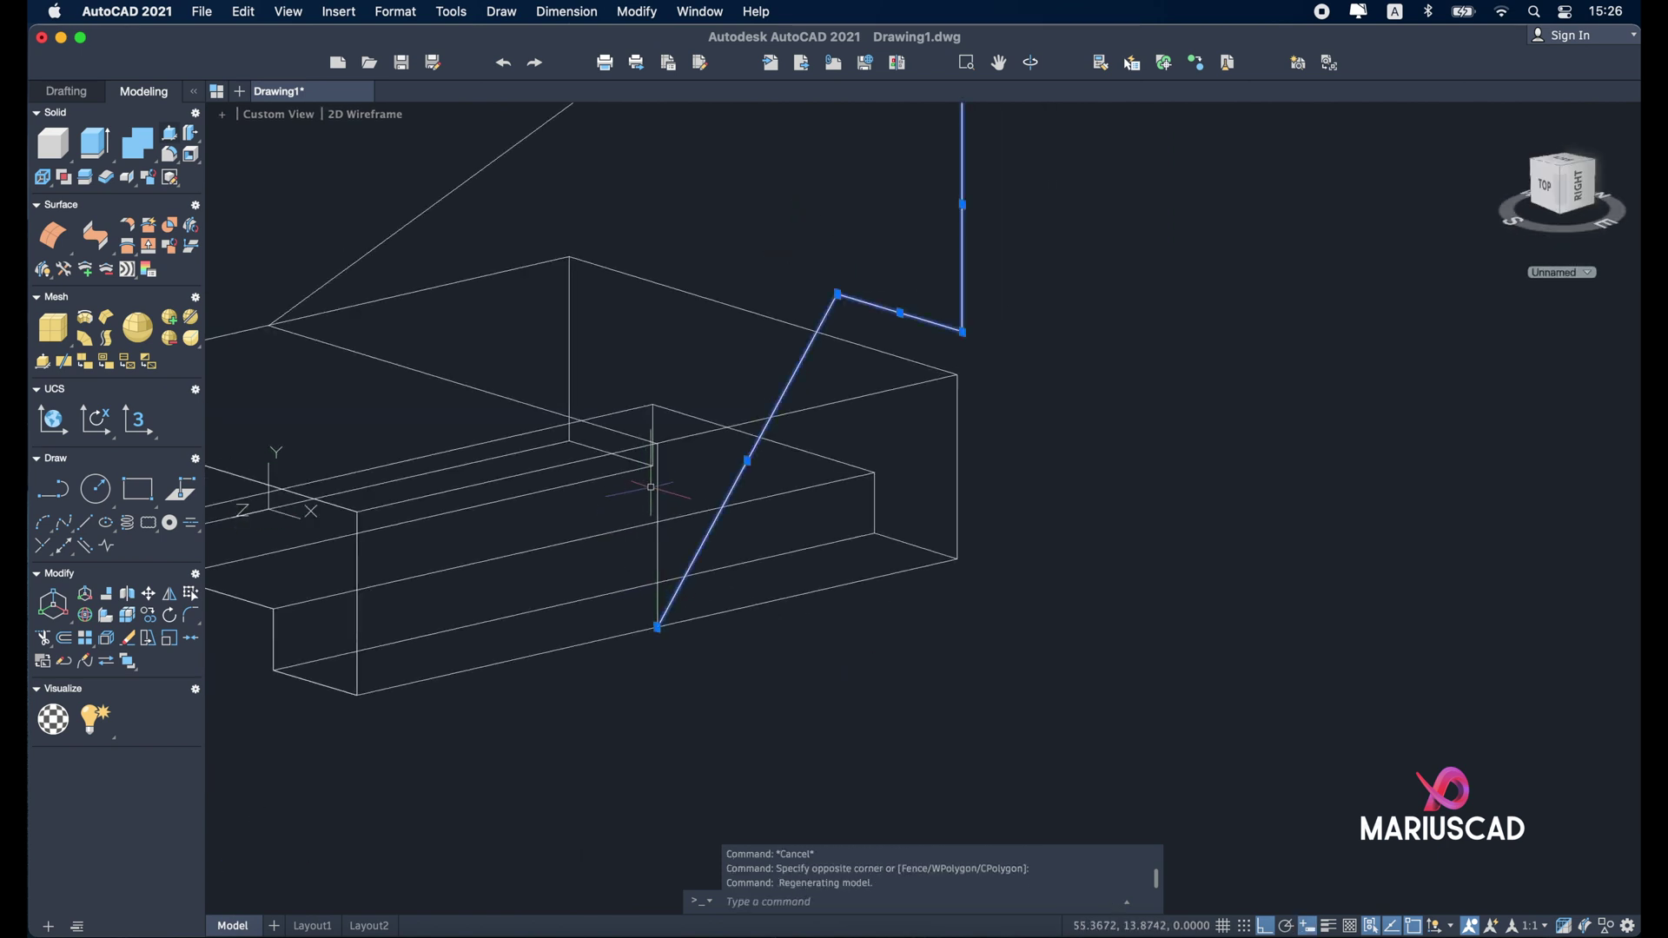
pyautogui.keyDown('shift'); pyautogui.moveTo(653, 484); pyautogui.dragTo(908, 591, button='middle'); pyautogui.keyUp('shift')
pyautogui.click(912, 578)
pyautogui.click(857, 497)
pyautogui.click(1264, 285)
pyautogui.click(1097, 138)
pyautogui.write('j')
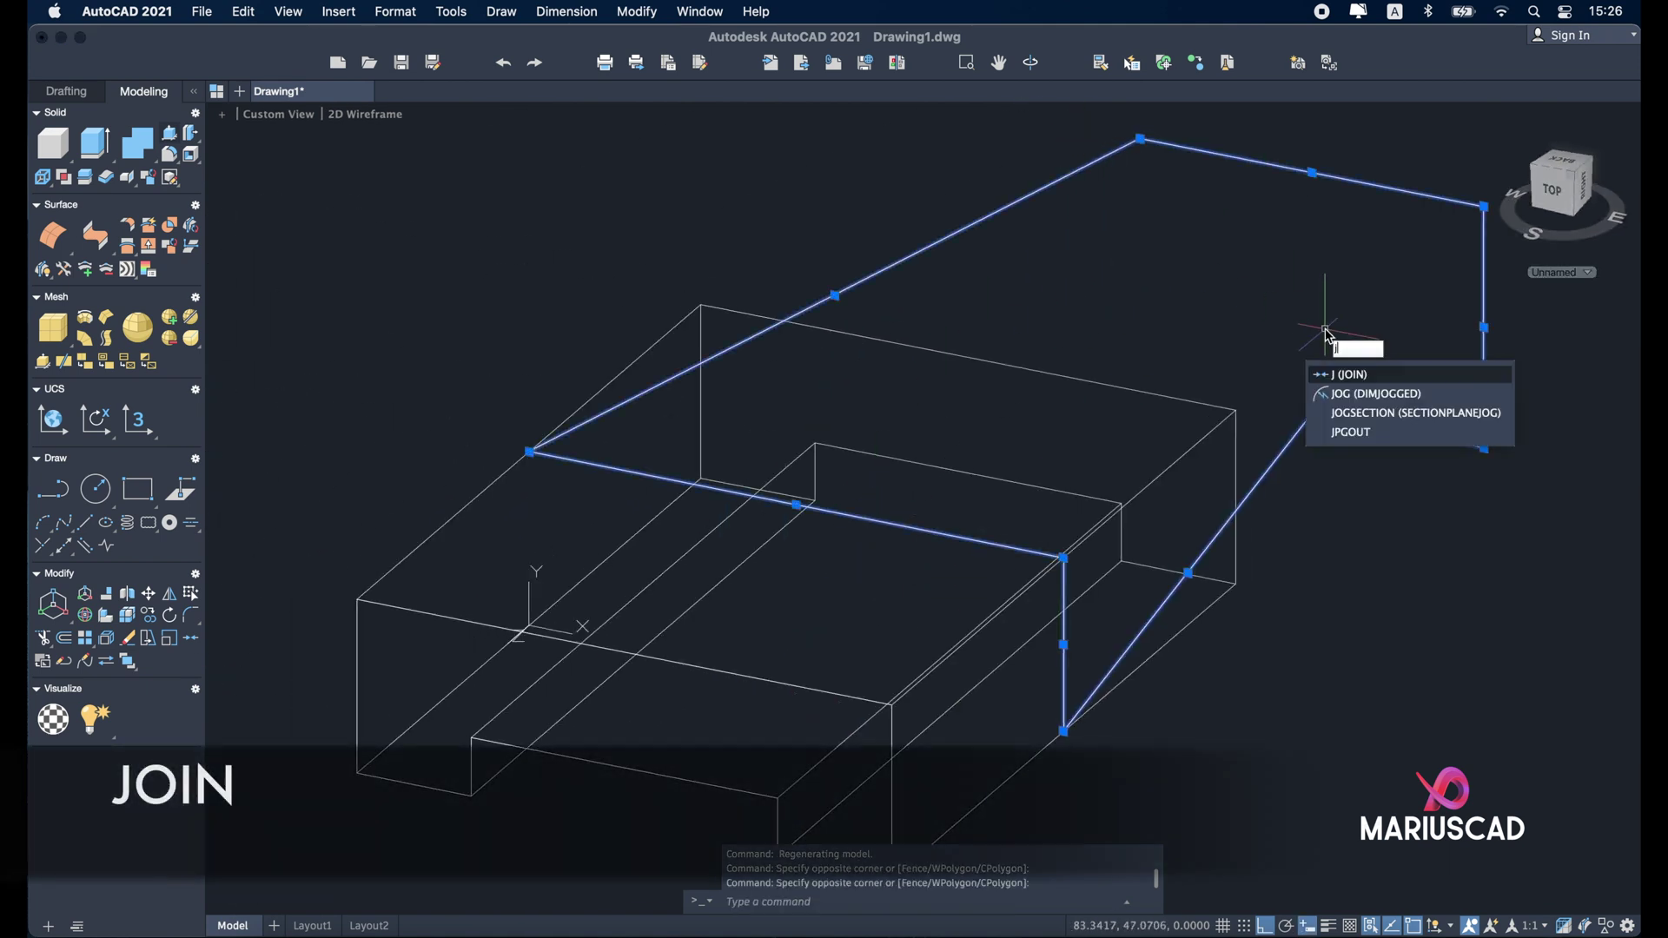
pyautogui.press('Return')
pyautogui.press('Escape')
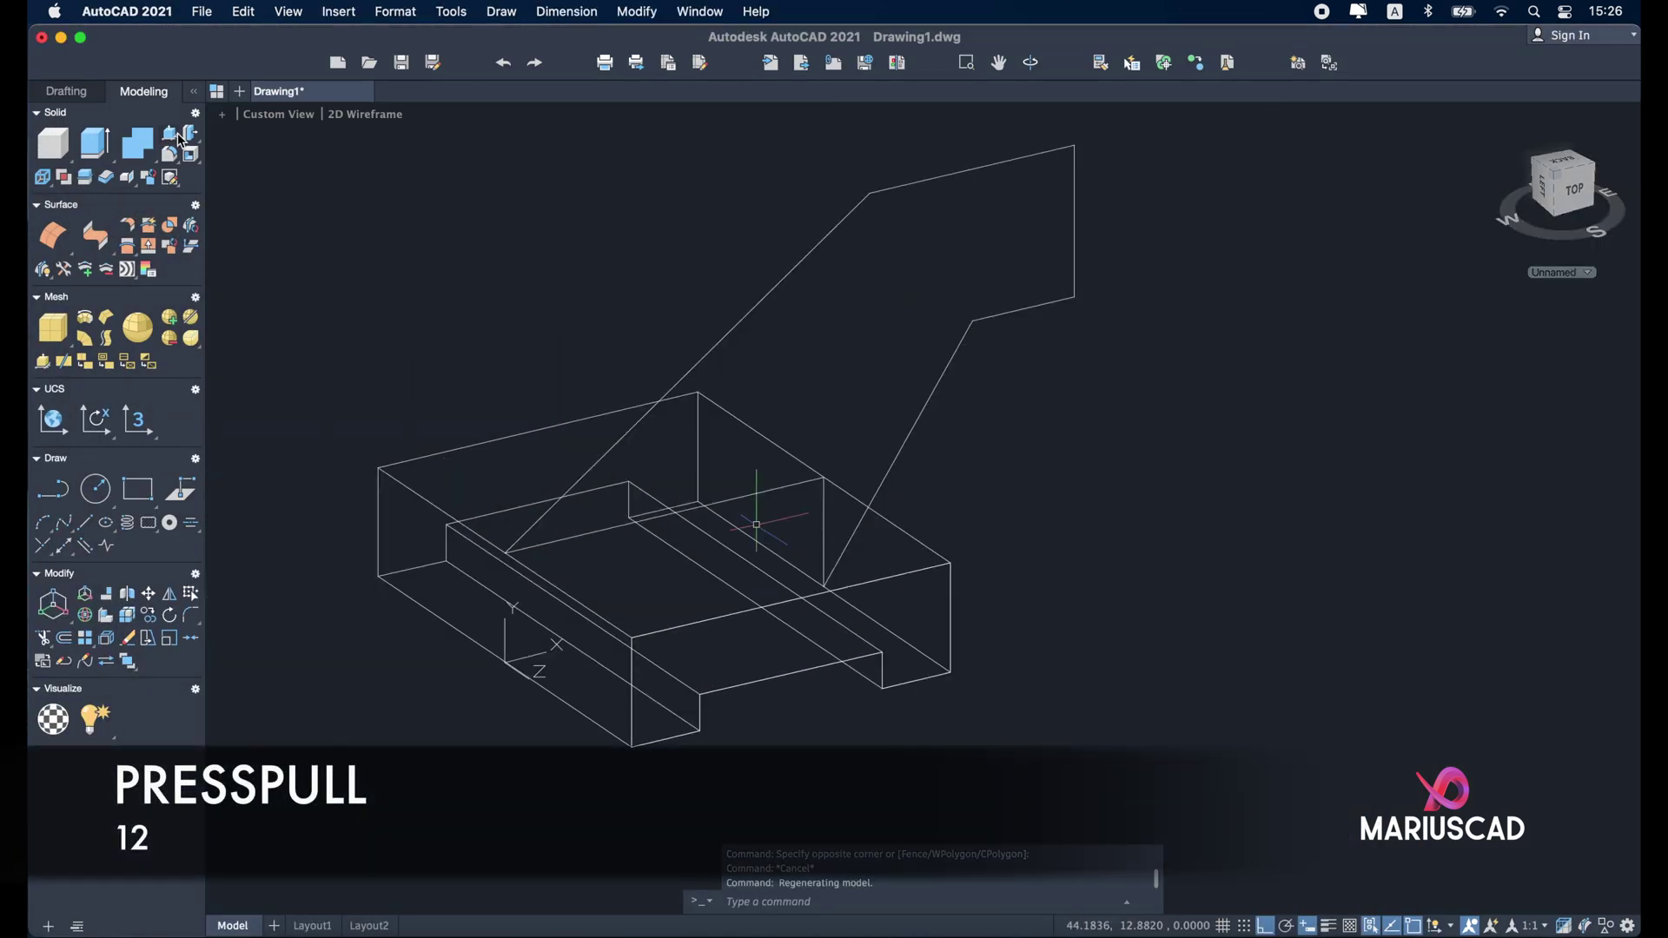
# Extrude the closed arm profile 12 with Presspull.
pyautogui.click(180, 140)
pyautogui.click(1068, 300)
pyautogui.press('Return')
pyautogui.press('Escape')
# Move the extruded arm and its profile 6 in the negative Z direction to centre them on the block.
pyautogui.keyDown('shift'); pyautogui.moveTo(1213, 389); pyautogui.dragTo(1072, 316, button='middle'); pyautogui.keyUp('shift')
pyautogui.click(1071, 313)
pyautogui.click(752, 158)
pyautogui.write('m')
pyautogui.press('Return')
pyautogui.click(1155, 334)
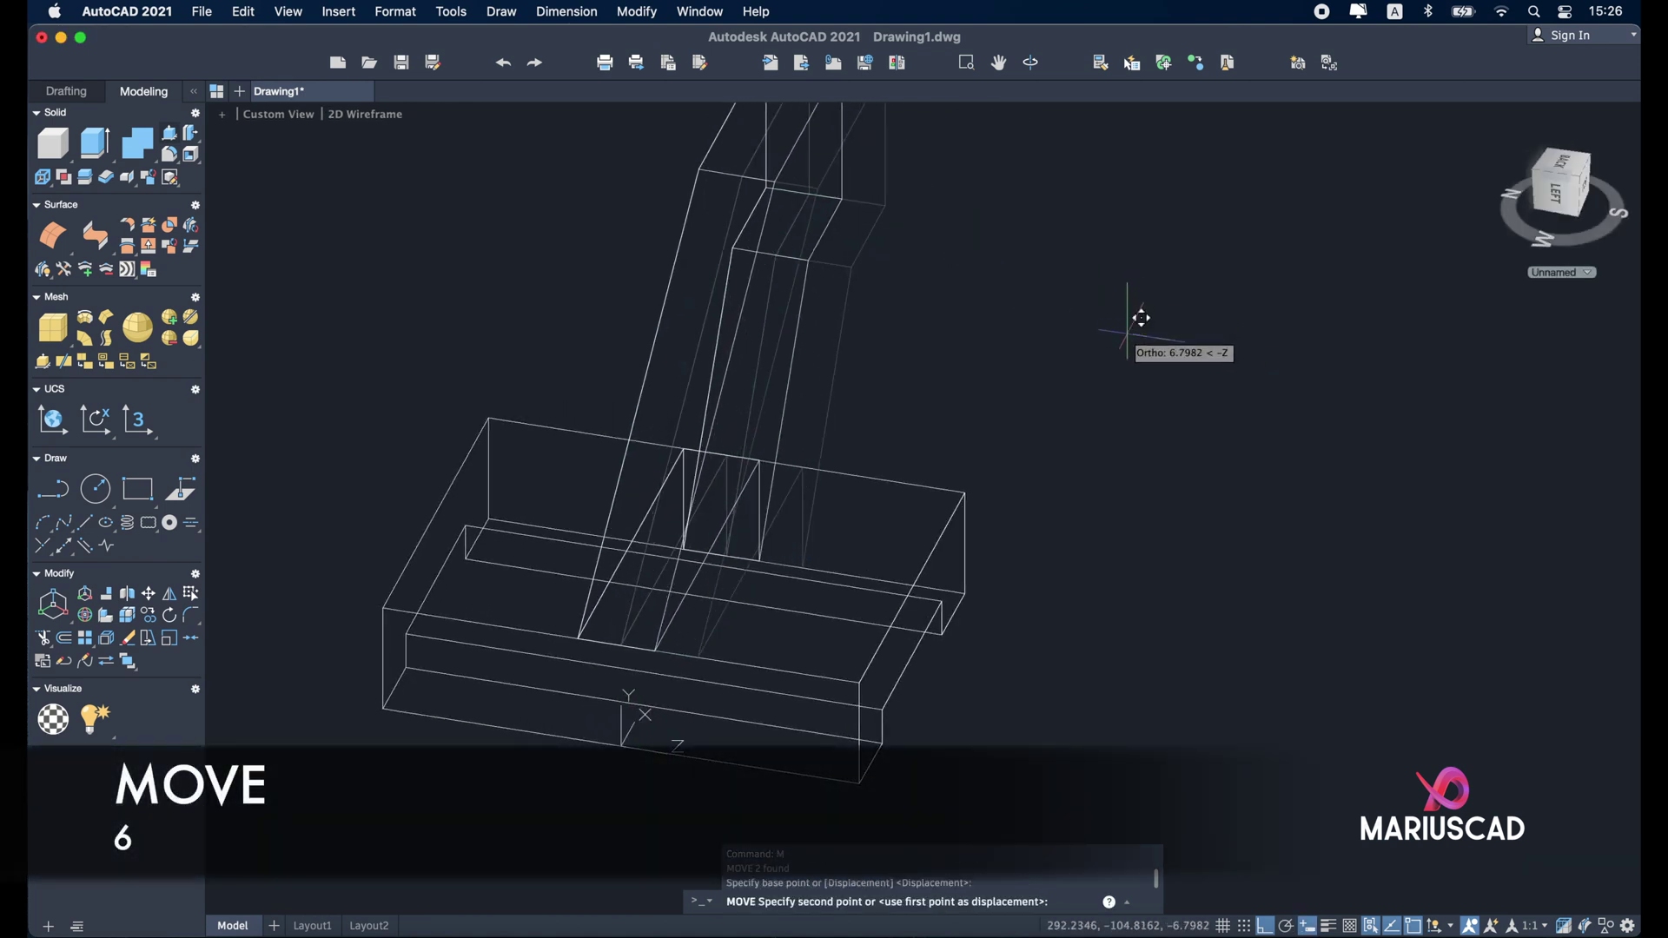
pyautogui.write('6')
pyautogui.press('Return')
pyautogui.press('Escape')
# Place the UCS origin at the midpoint of the arm's upper end edge, with X along the arm and Y horizontal along that edge.
pyautogui.keyDown('shift'); pyautogui.moveTo(1127, 335); pyautogui.dragTo(923, 680, button='middle'); pyautogui.keyUp('shift')
pyautogui.keyDown('shift'); pyautogui.moveTo(841, 405); pyautogui.dragTo(1162, 365, button='middle'); pyautogui.keyUp('shift')
pyautogui.write('UCS')
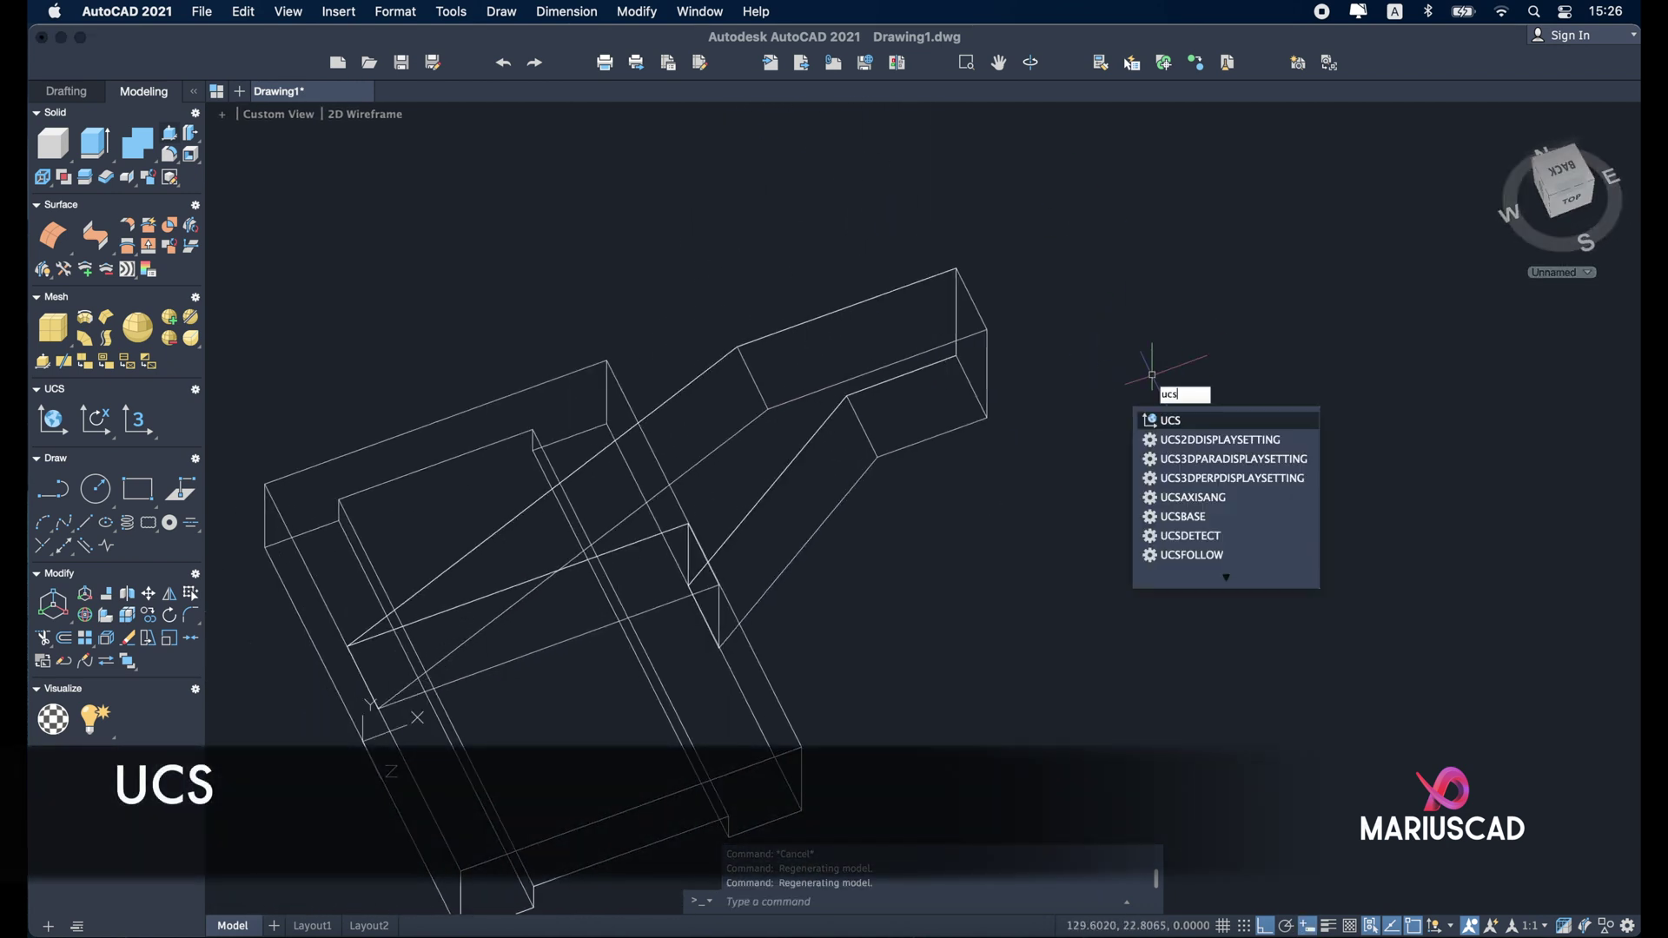
pyautogui.press('Return')
pyautogui.scroll(2, 1050, 317)
pyautogui.scroll(2, 1049, 317)
pyautogui.keyDown('shift'); pyautogui.moveTo(1024, 330); pyautogui.dragTo(987, 344, button='middle'); pyautogui.keyUp('shift')
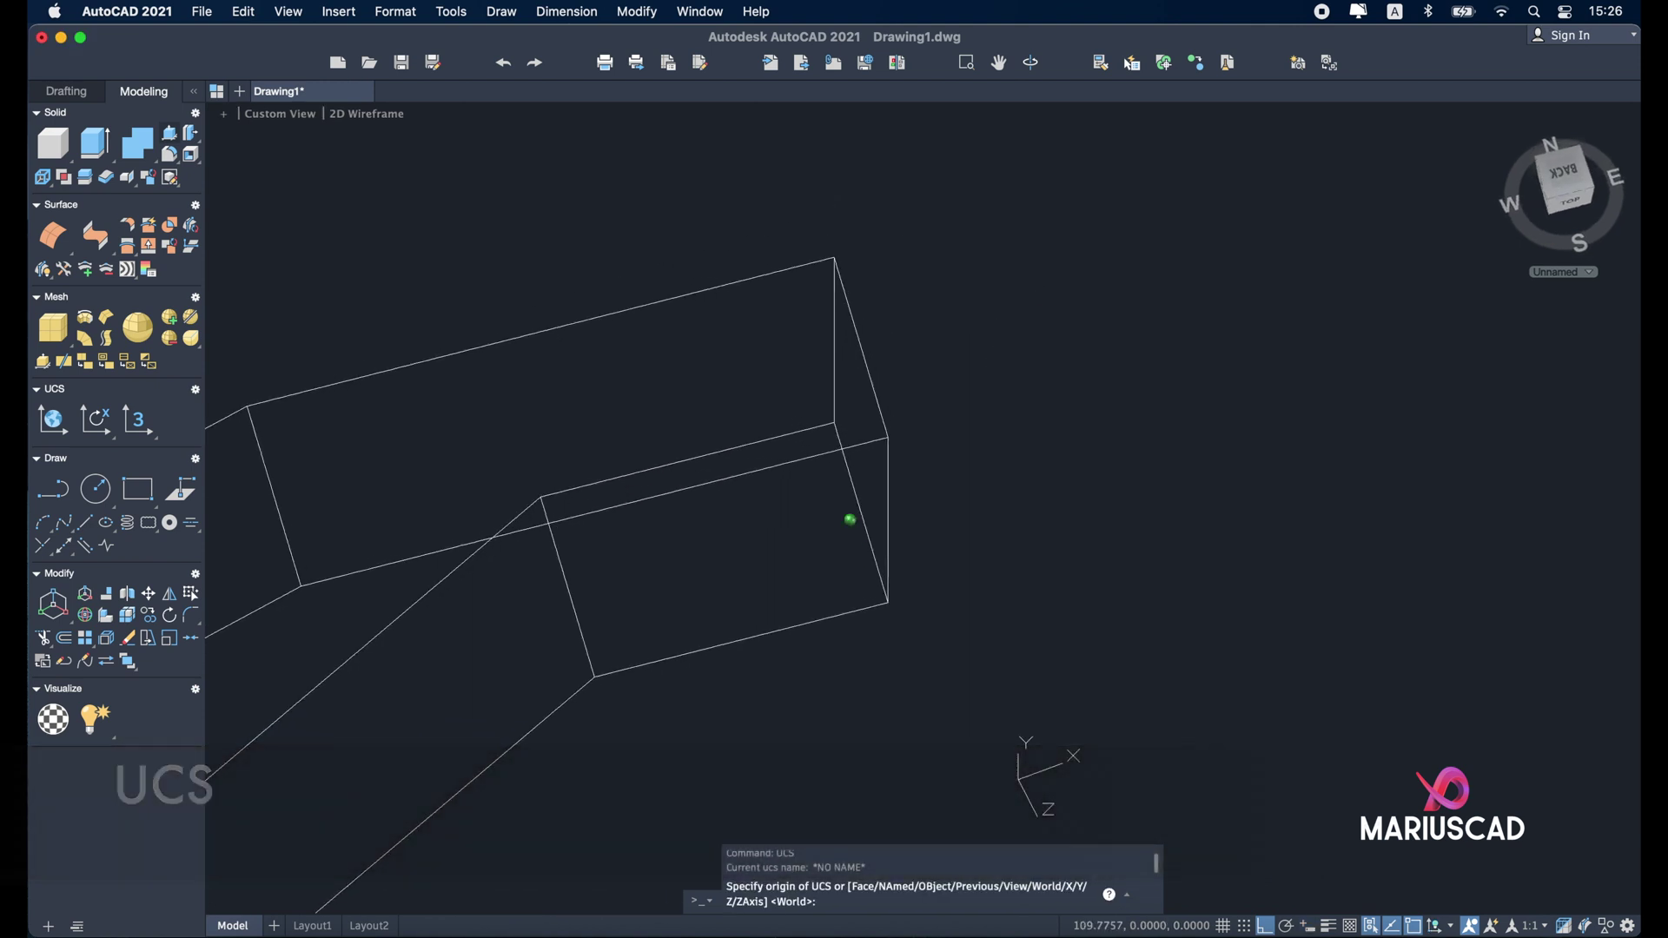
pyautogui.keyDown('shift'); pyautogui.rightClick(987, 344); pyautogui.keyUp('shift')
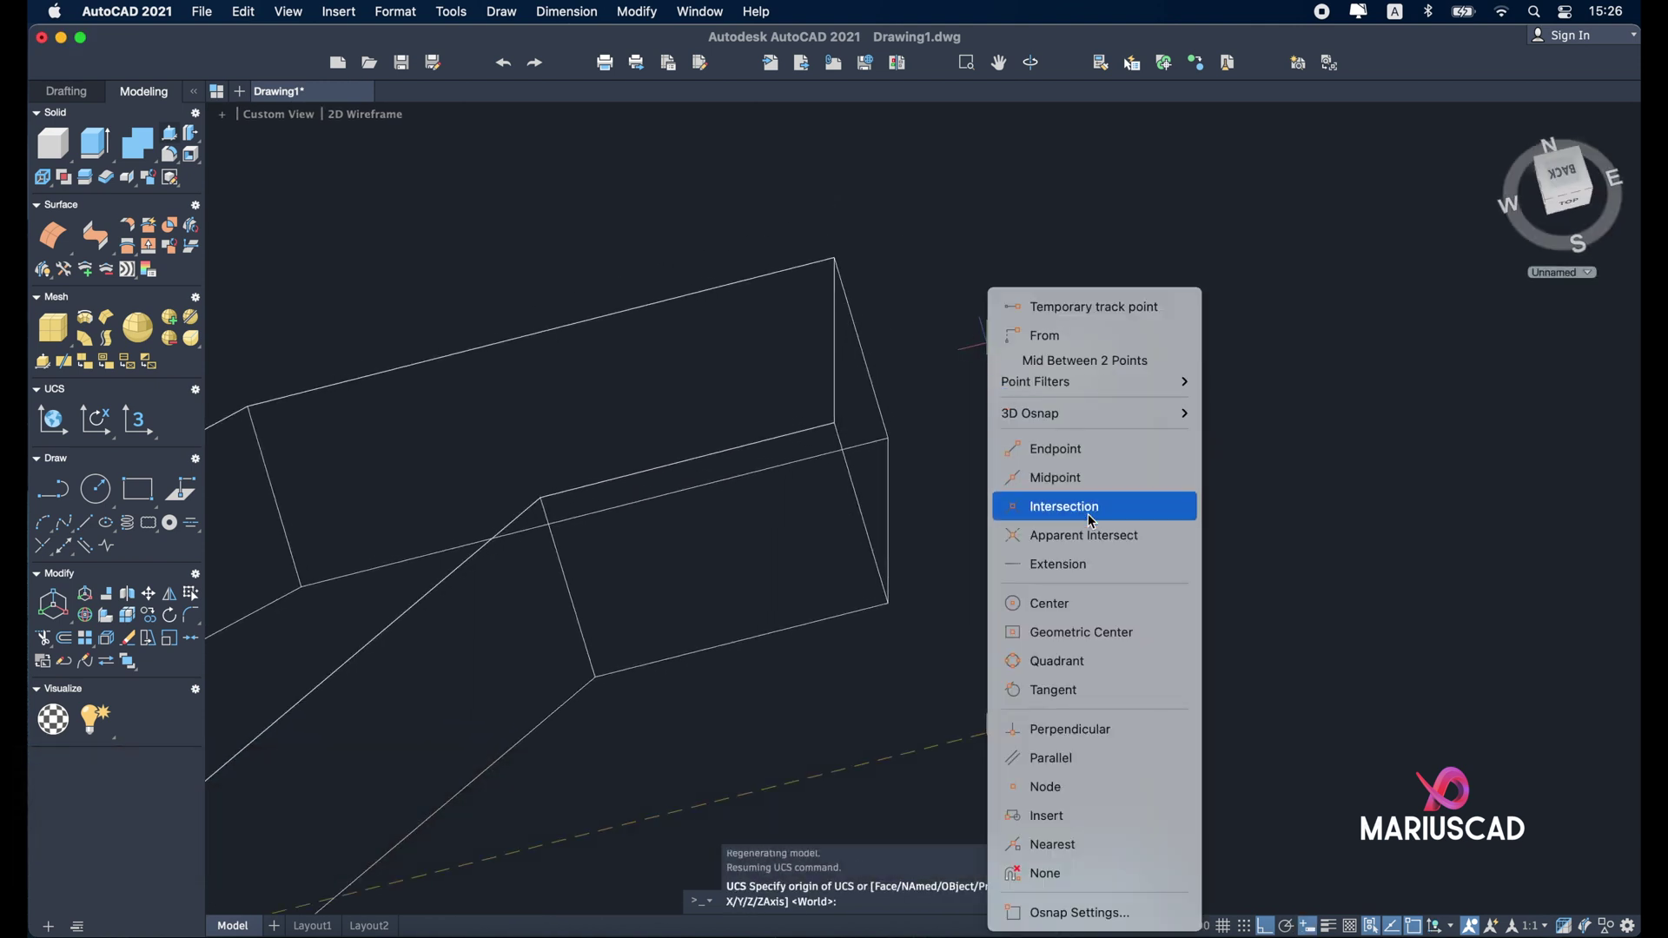
pyautogui.click(1087, 478)
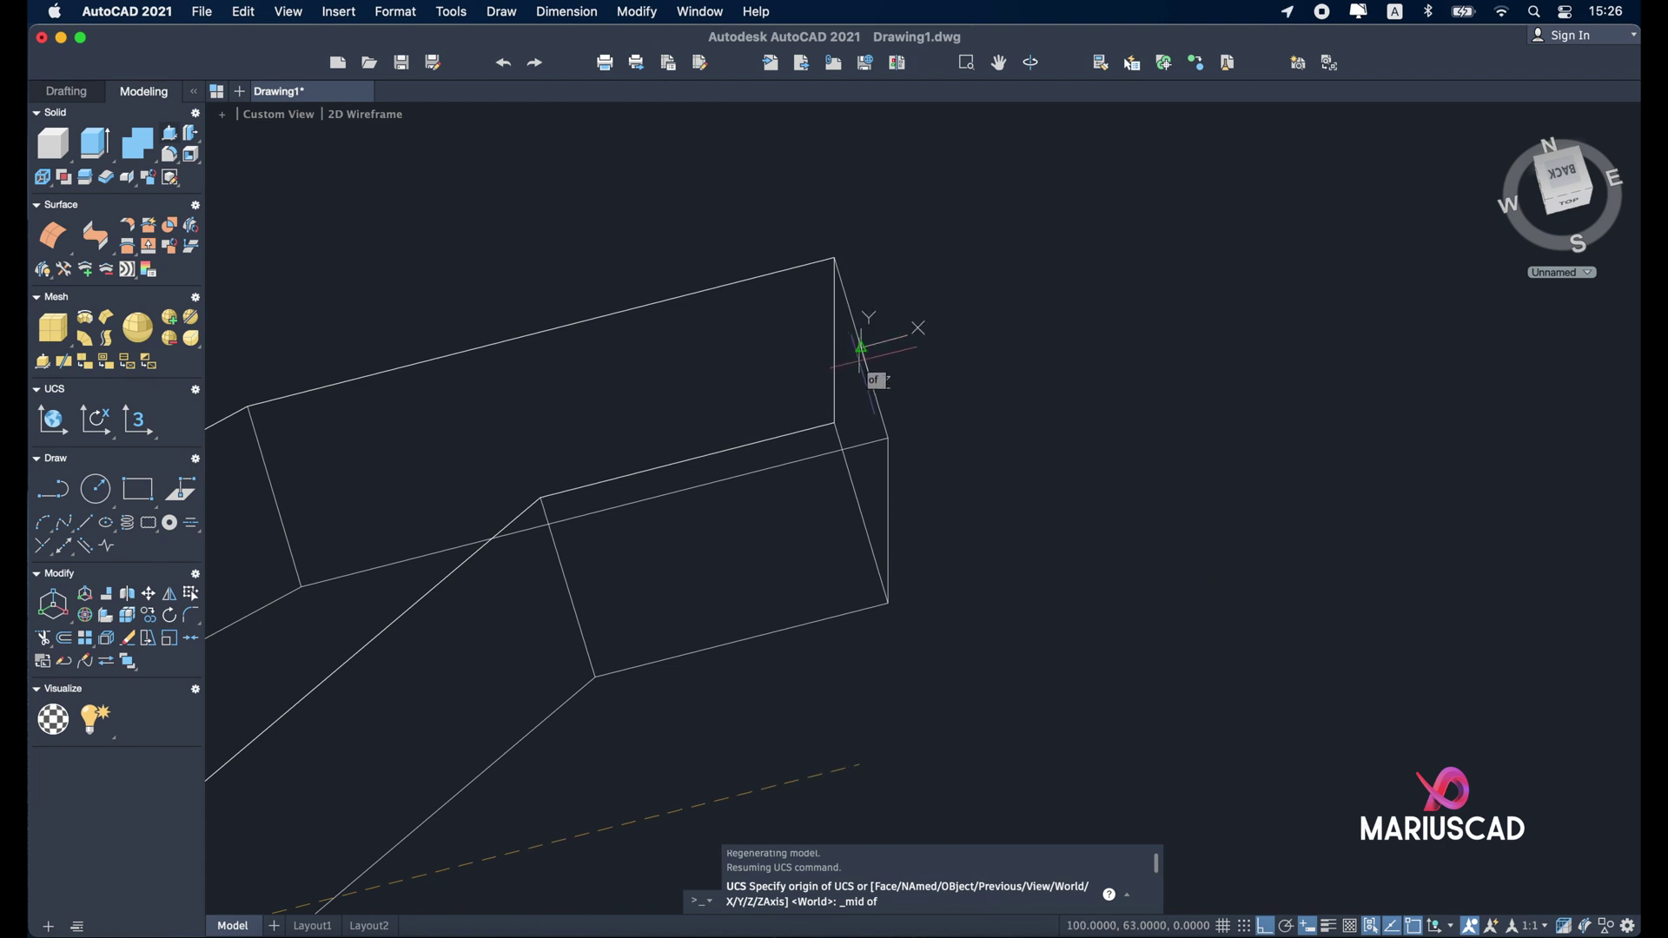
pyautogui.click(861, 349)
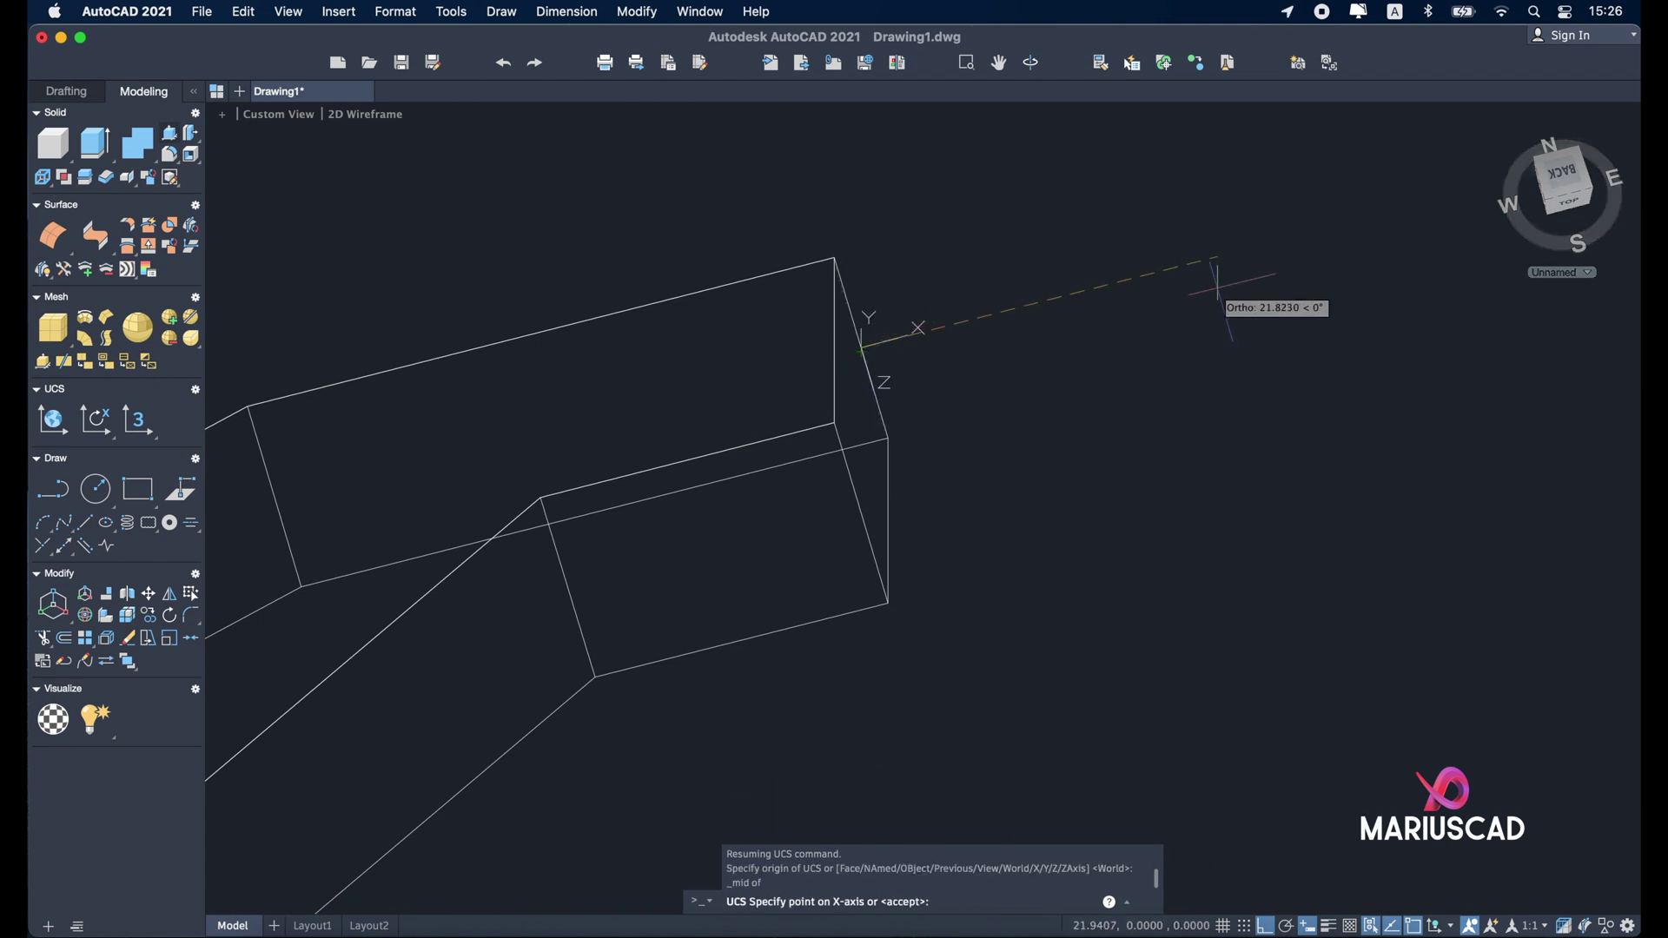
pyautogui.click(1390, 227)
pyautogui.moveTo(814, 190); pyautogui.dragTo(961, 596, button='middle')
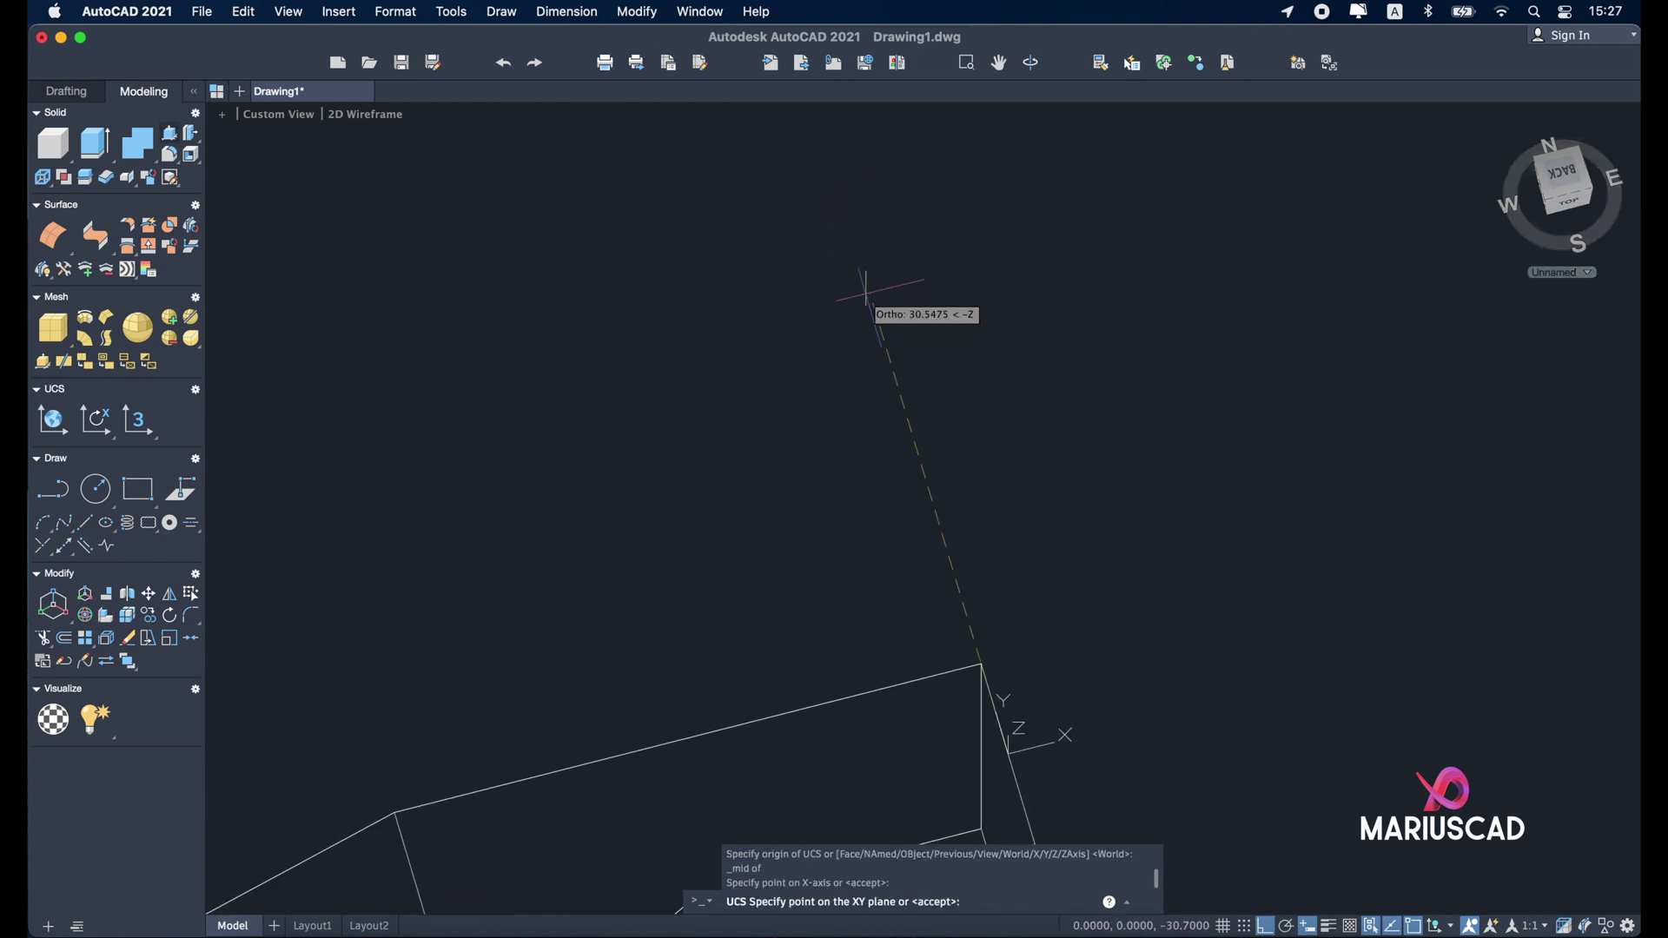
pyautogui.click(848, 274)
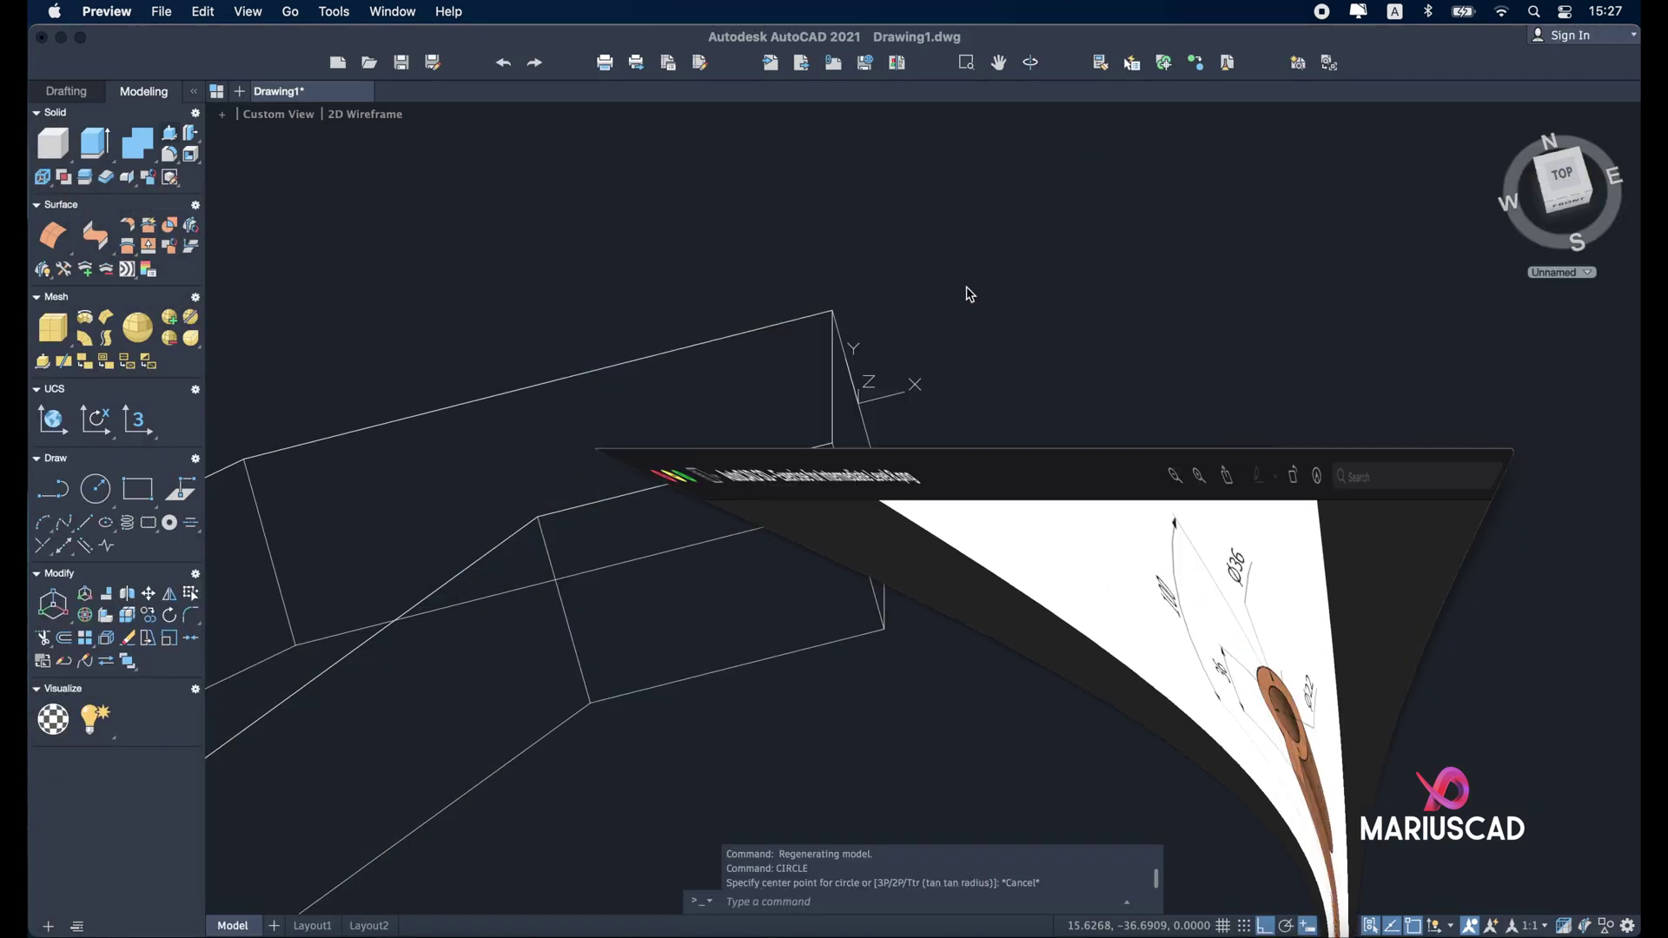
# Draw a circle of diameter 36 centred at 0,0 on the arm's end.
pyautogui.write('circle')
pyautogui.press('Return')
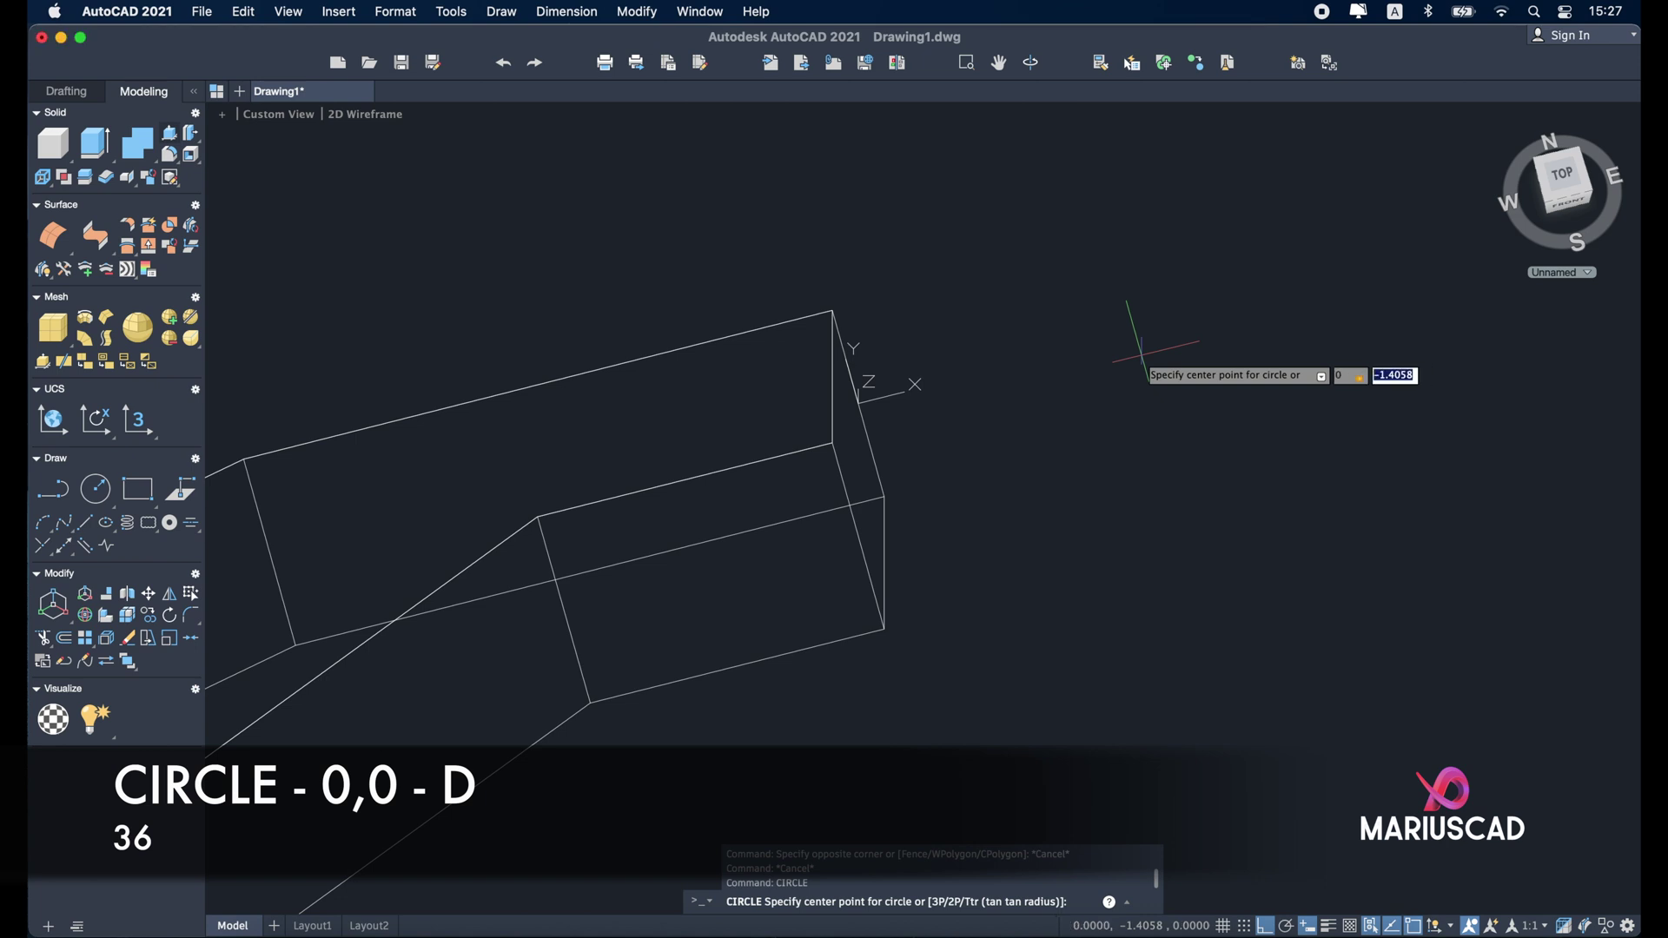
pyautogui.write('0,0')
pyautogui.press('Return')
pyautogui.write('d')
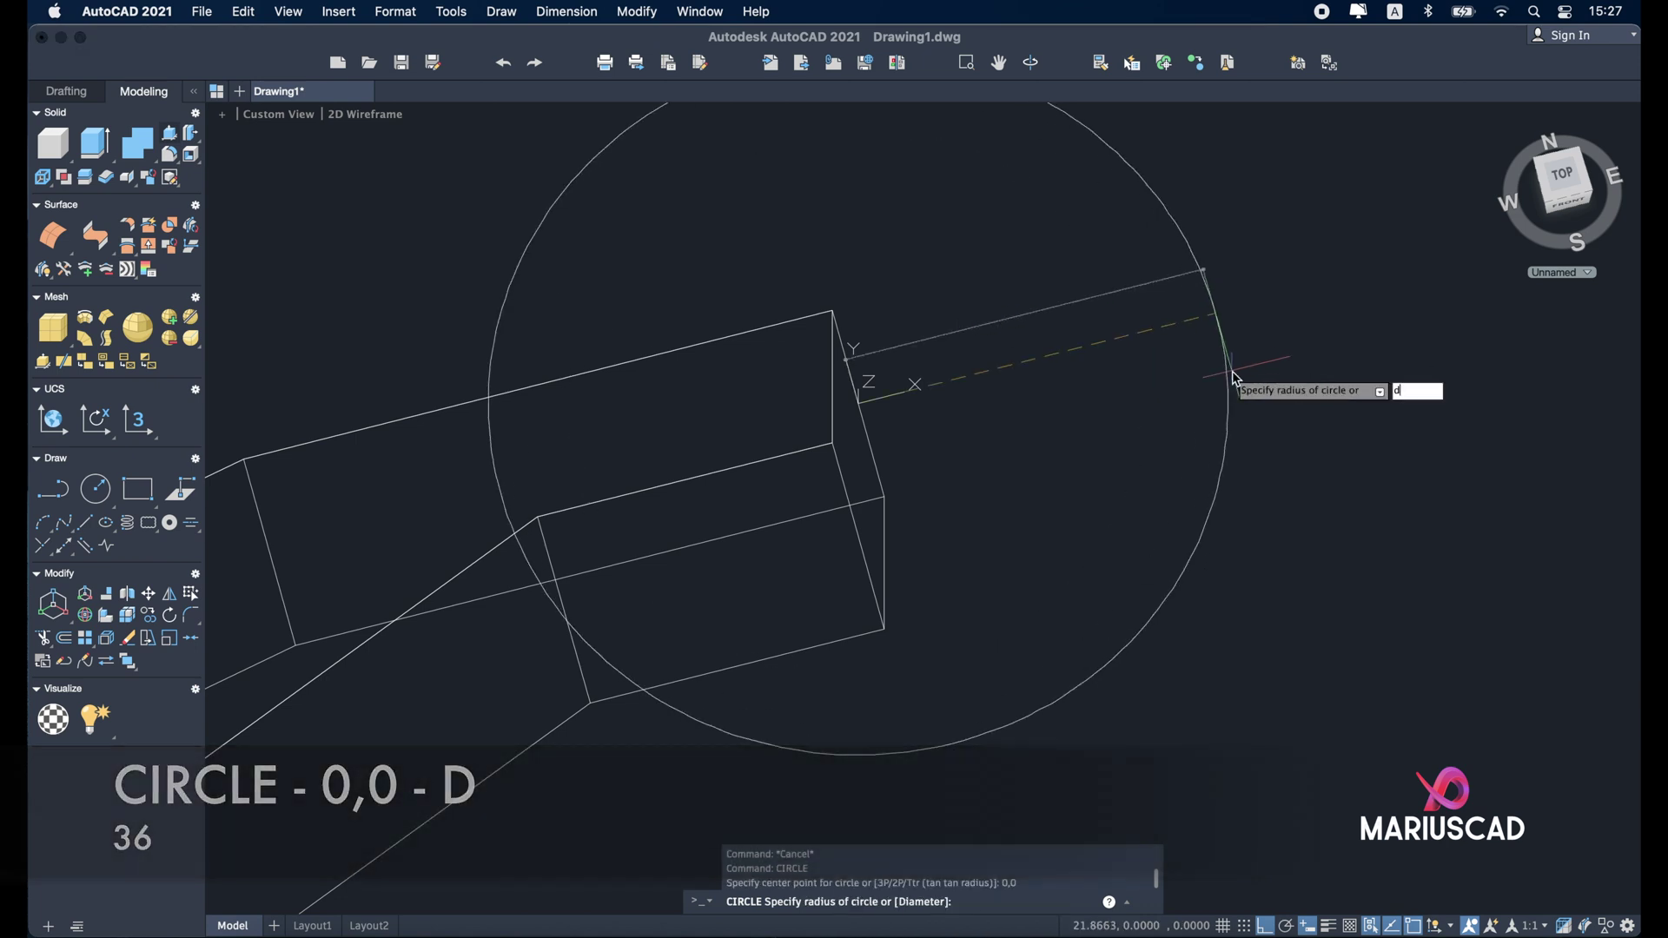
pyautogui.press('Return')
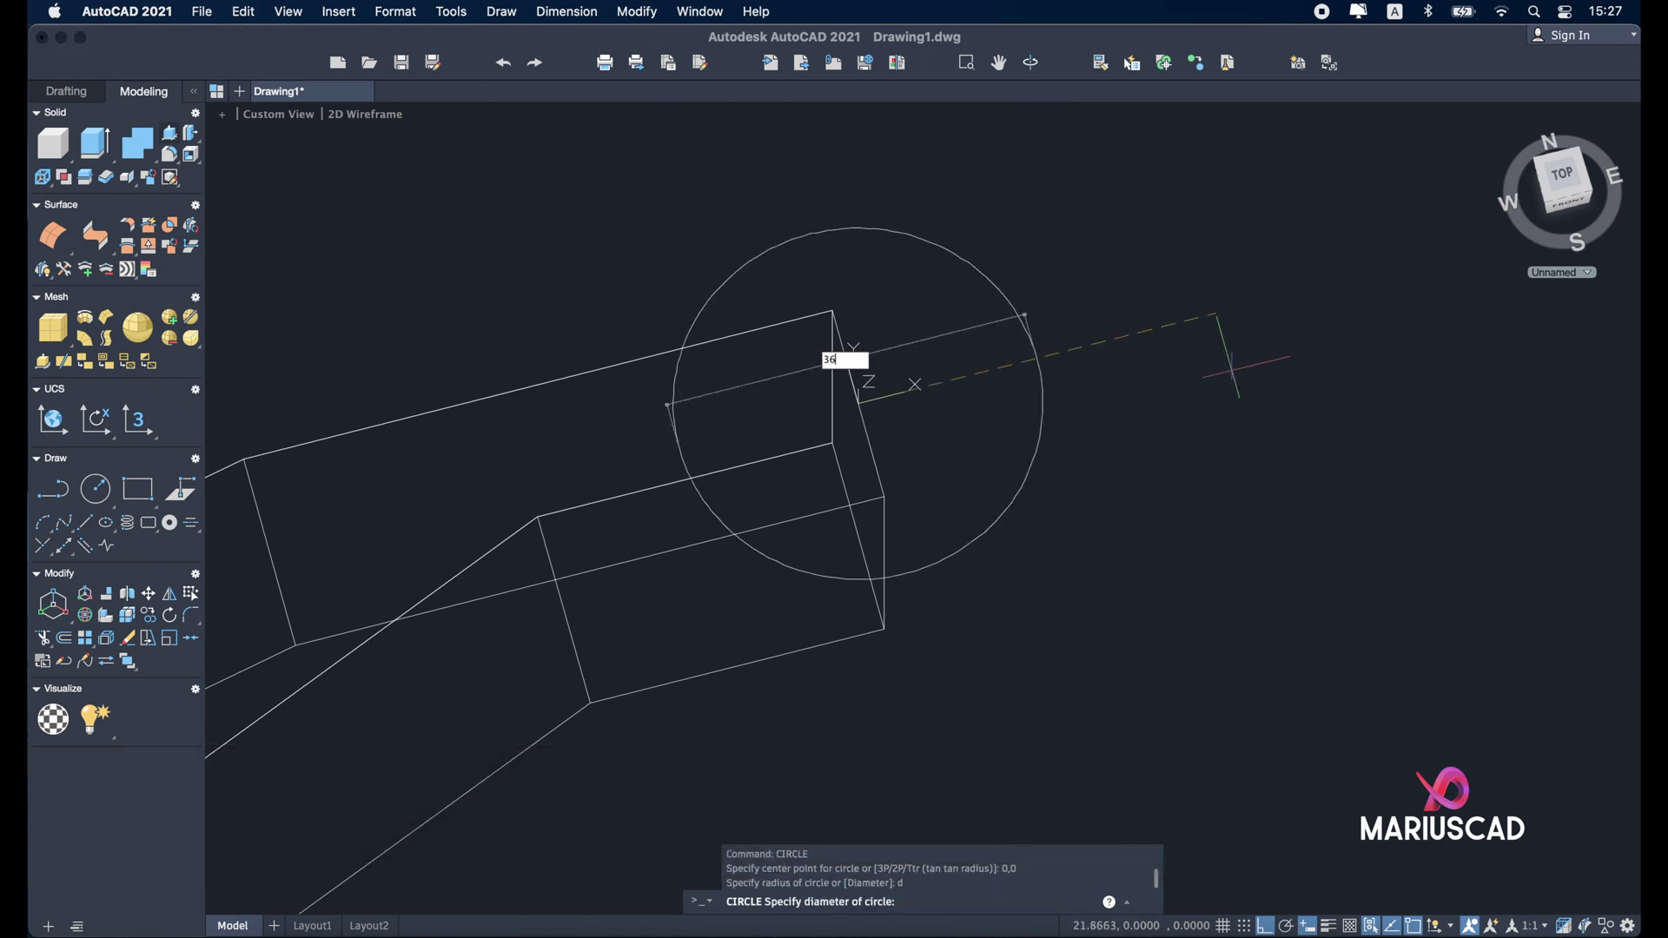
pyautogui.write('36')
pyautogui.press('Return')
# Draw a concentric circle of diameter 22 centred at 0,0.
pyautogui.press('Return')
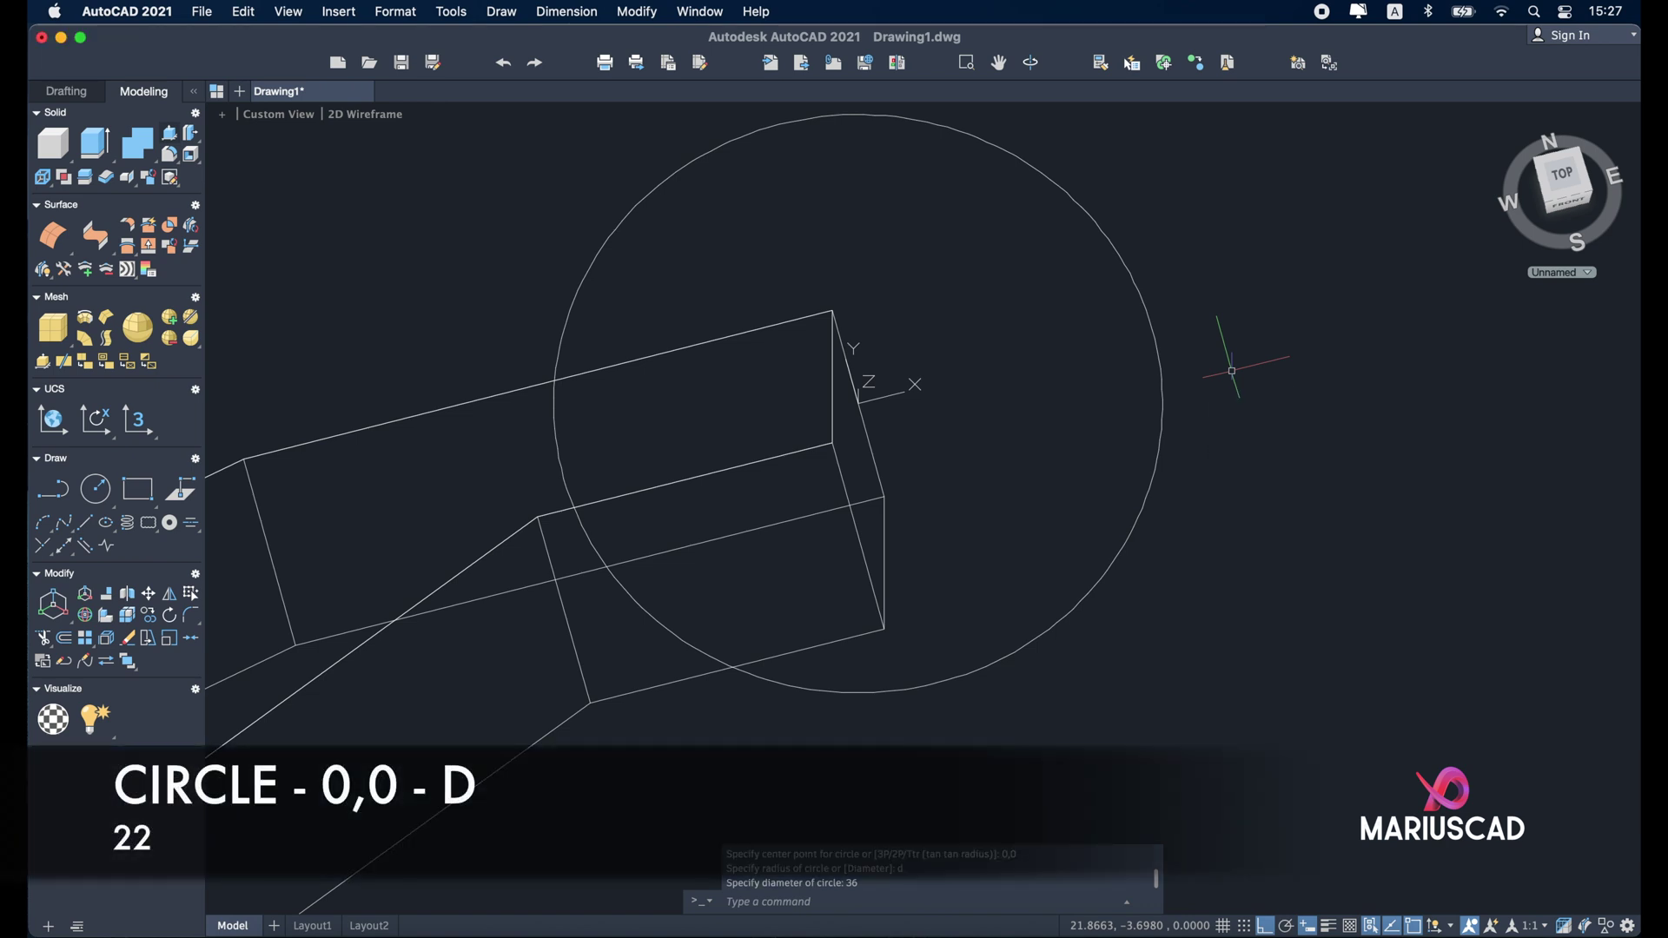
pyautogui.write('0,0')
pyautogui.press('Return')
pyautogui.write('d')
pyautogui.press('Return')
pyautogui.write('22')
pyautogui.press('Return')
# Extrude the ring area between the two circles, outside the arm, 25 downward with Presspull.
pyautogui.keyDown('shift'); pyautogui.moveTo(1232, 371); pyautogui.dragTo(1298, 540, button='middle'); pyautogui.keyUp('shift')
pyautogui.moveTo(1054, 700); pyautogui.dragTo(1203, 370, button='middle')
pyautogui.click(161, 139)
pyautogui.moveTo(1510, 361); pyautogui.dragTo(1385, 581, button='middle')
pyautogui.click(1075, 415)
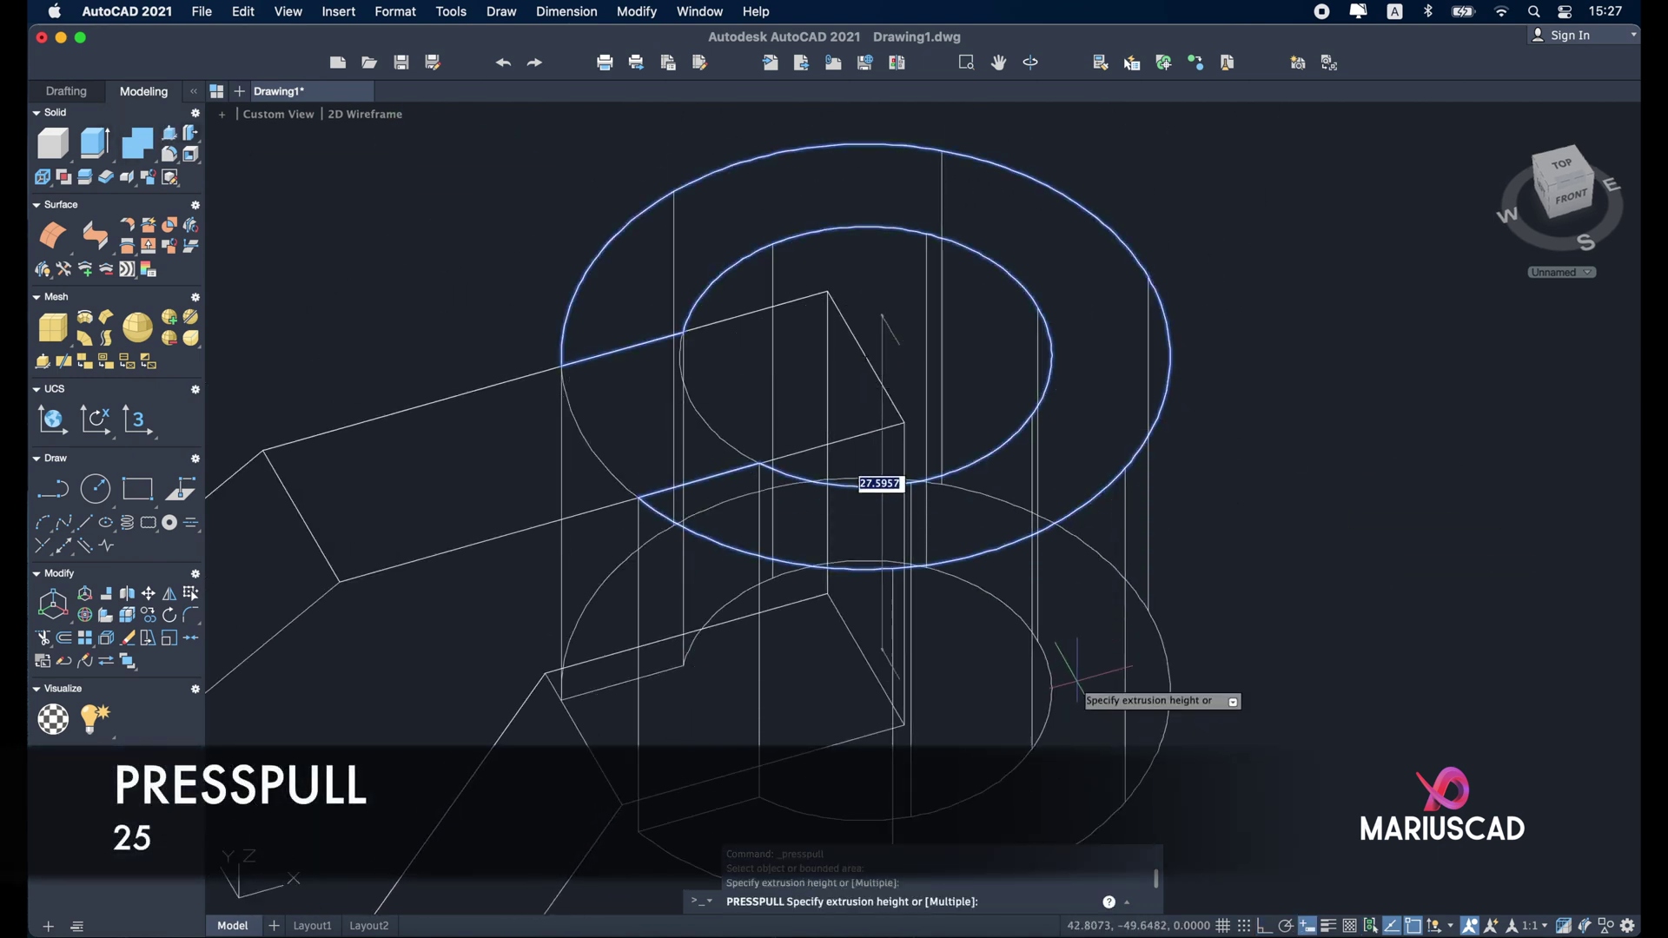
pyautogui.write('25')
pyautogui.press('Return')
pyautogui.press('Return')
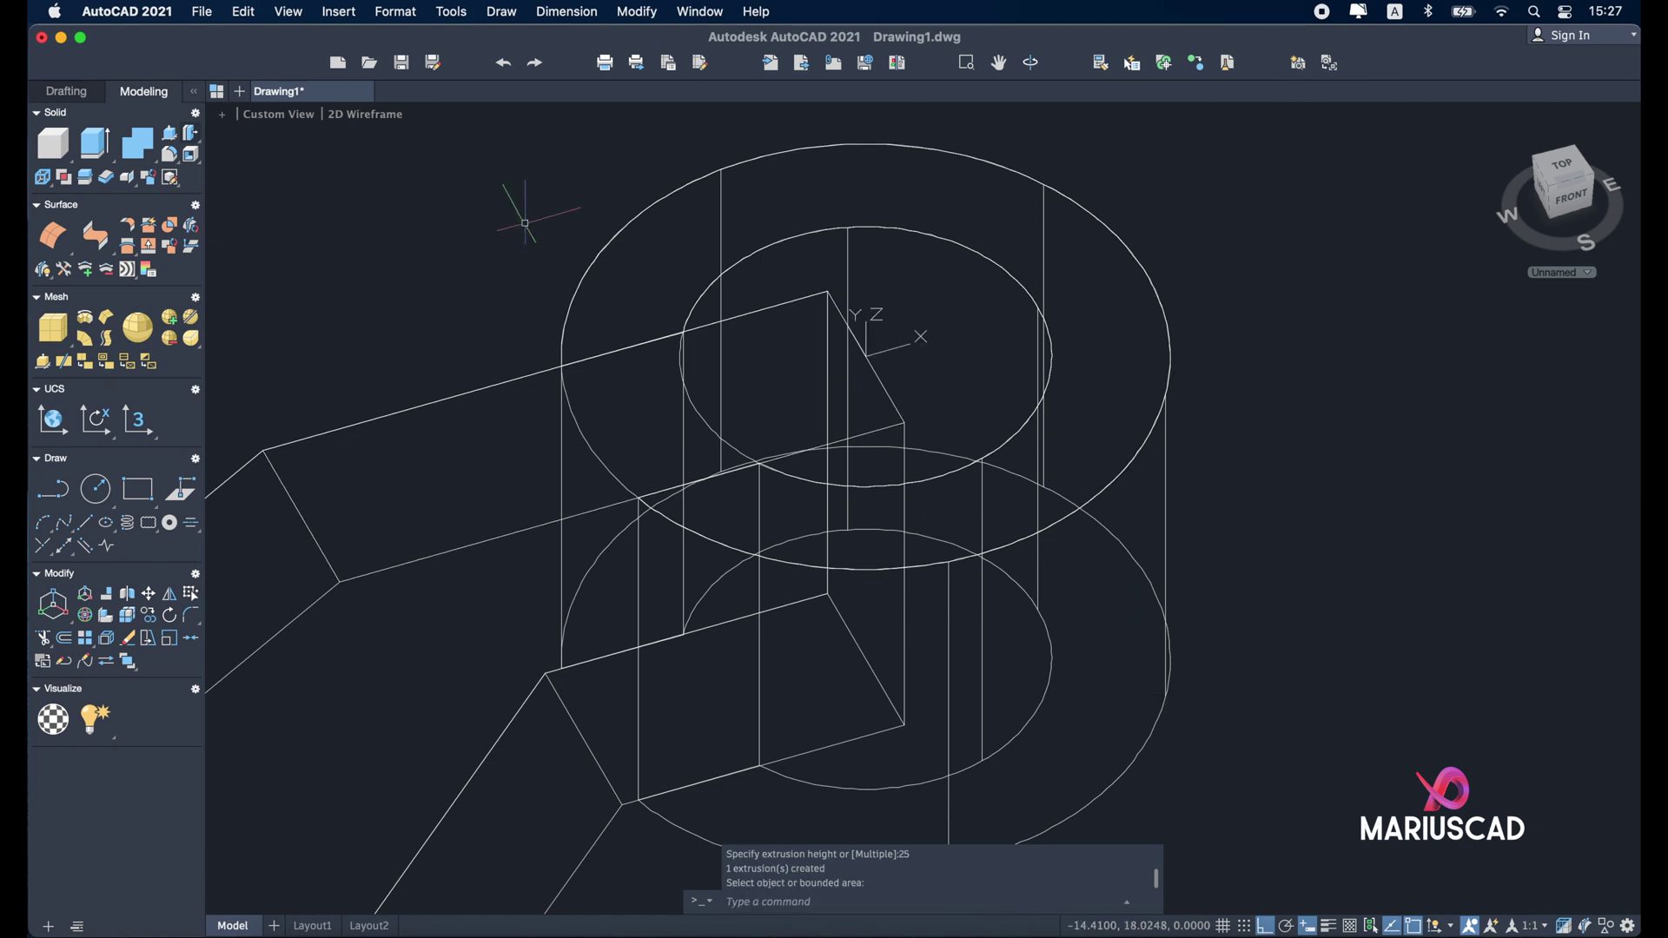
# Display the model in the Shaded with edges visual style.
pyautogui.click(363, 115)
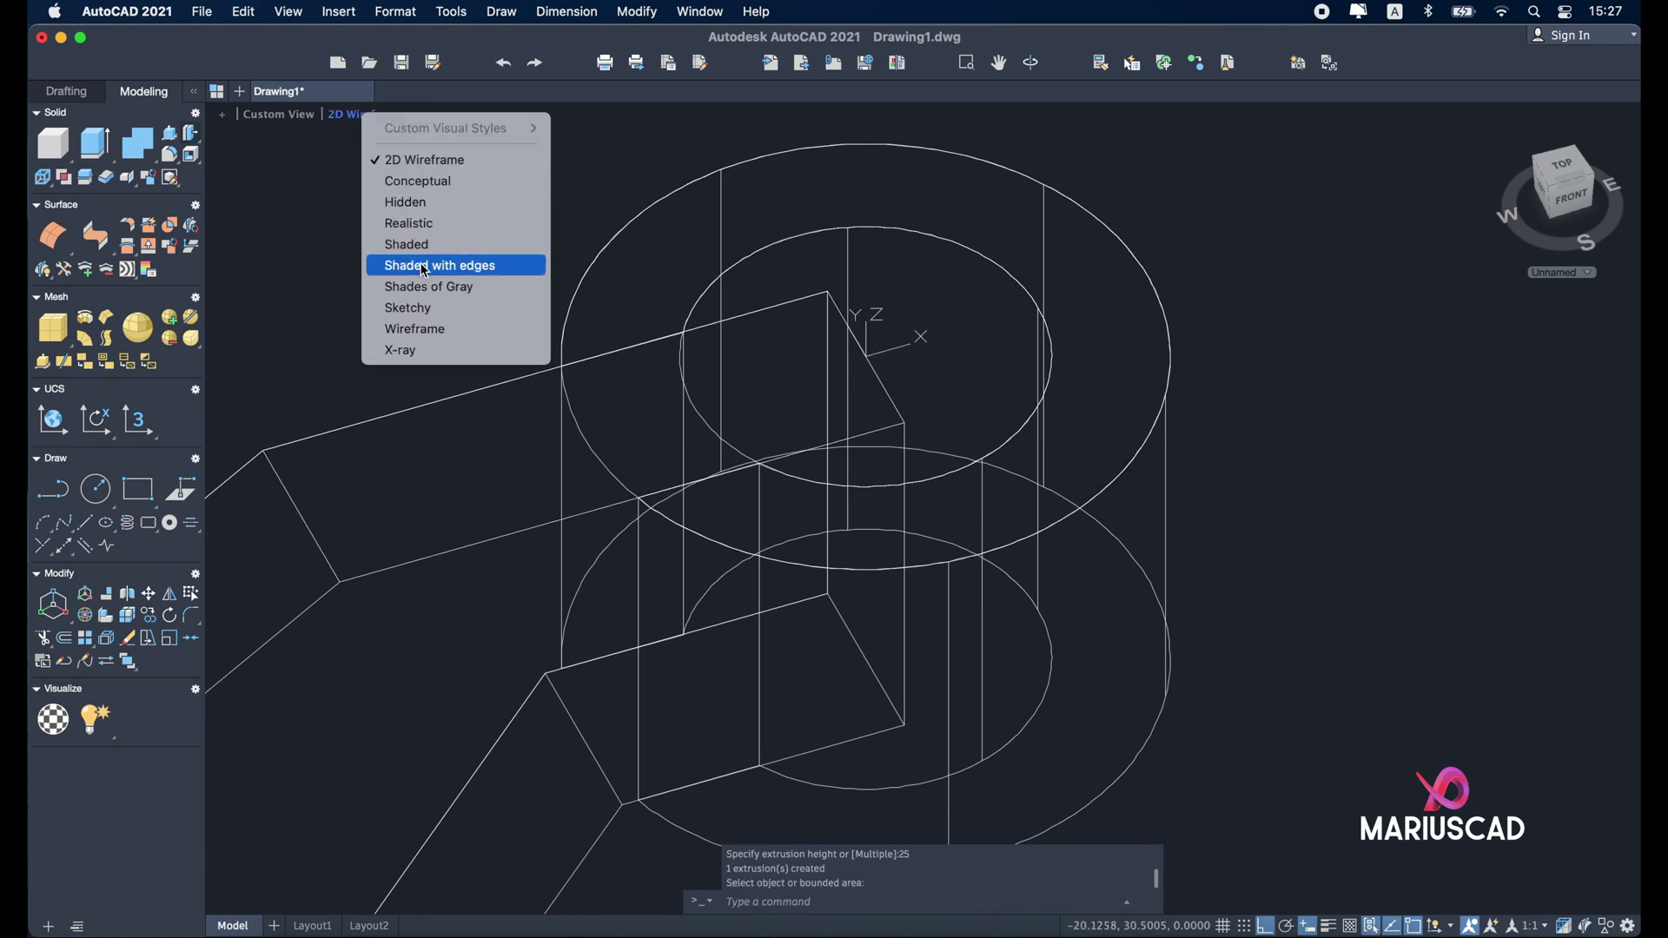
pyautogui.click(455, 265)
pyautogui.scroll(-2, 1256, 642)
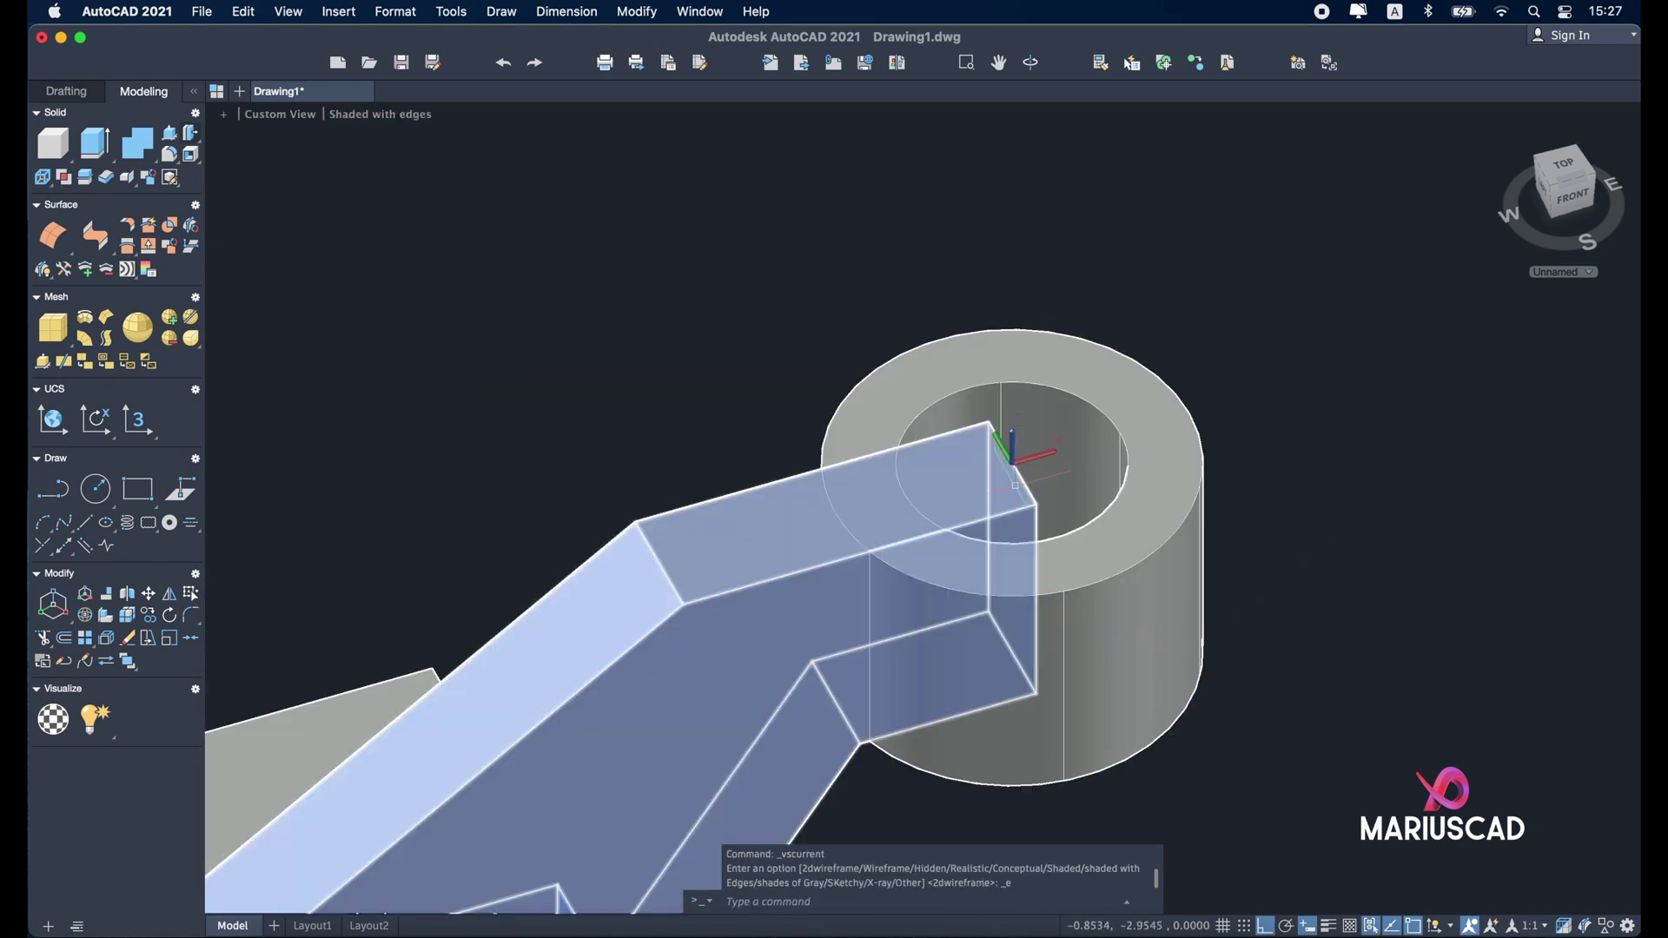
pyautogui.moveTo(1268, 722)
pyautogui.keyDown('shift'); pyautogui.mouseDown(button='middle')
pyautogui.moveTo(1199, 685)
pyautogui.moveTo(1277, 721)
pyautogui.mouseUp(button='middle'); pyautogui.keyUp('shift')
pyautogui.moveTo(1381, 753)
pyautogui.mouseDown(button='middle')
pyautogui.moveTo(1391, 569)
pyautogui.moveTo(1434, 602)
pyautogui.moveTo(1318, 562)
pyautogui.mouseUp(button='middle')
# Extrude the 22 diameter circle inside the ring about 80 downward, through the end of the arm.
pyautogui.click(1318, 564)
pyautogui.click(1038, 327)
pyautogui.keyDown('shift'); pyautogui.click(1343, 587); pyautogui.keyUp('shift')
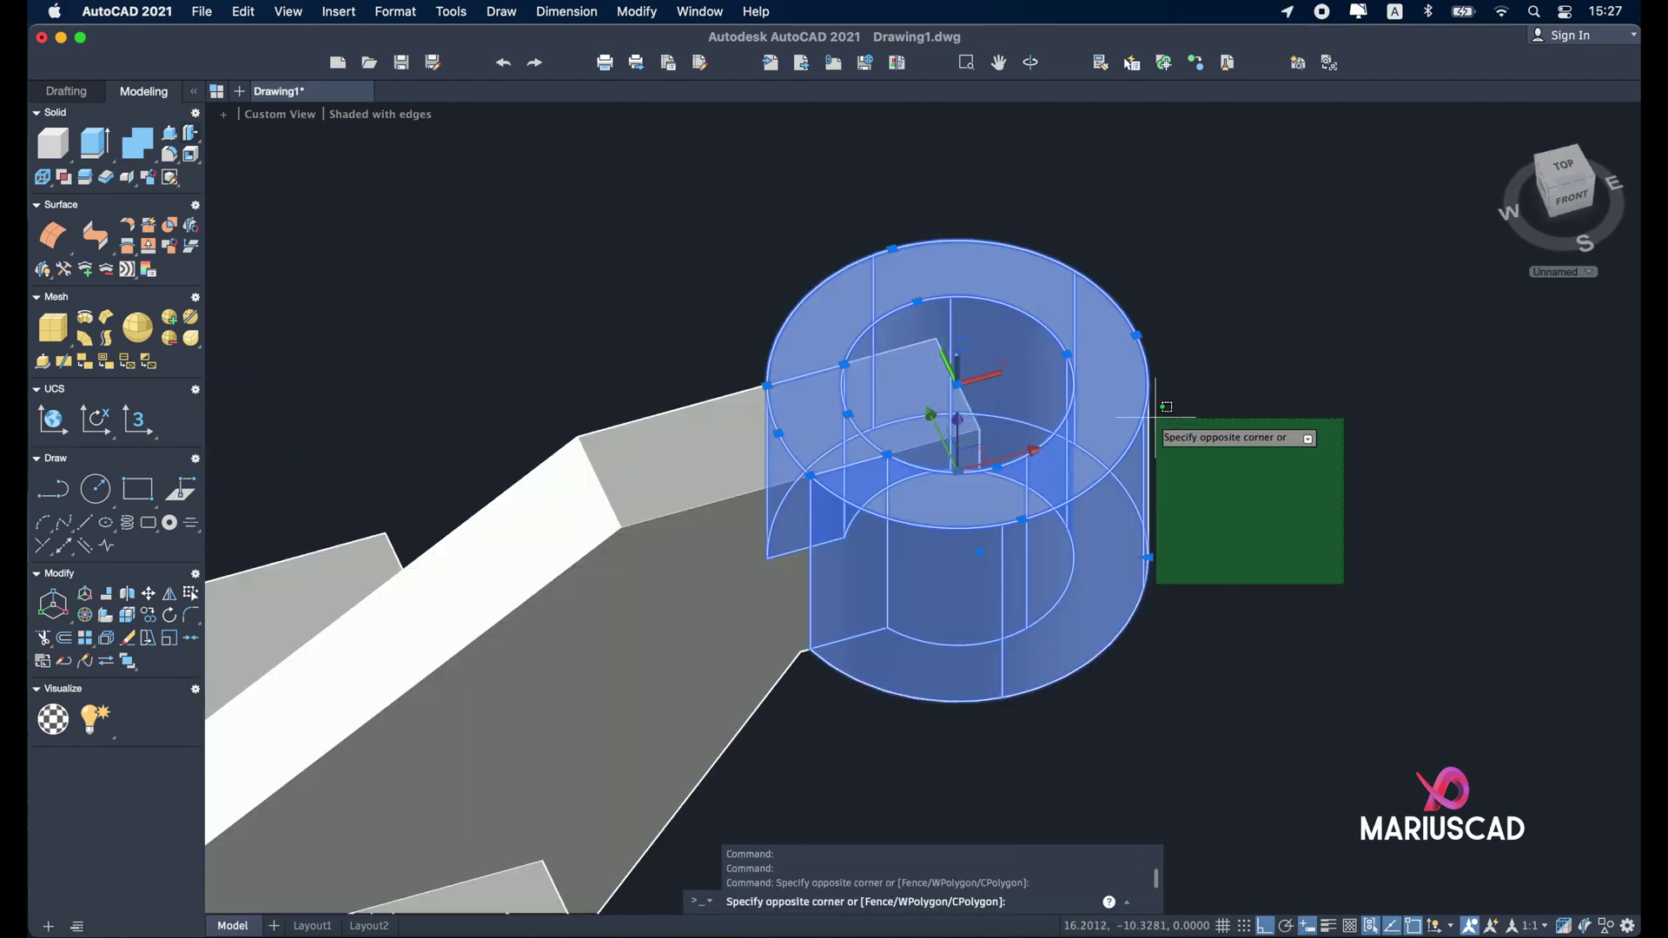
pyautogui.keyDown('shift'); pyautogui.click(1126, 404); pyautogui.keyUp('shift')
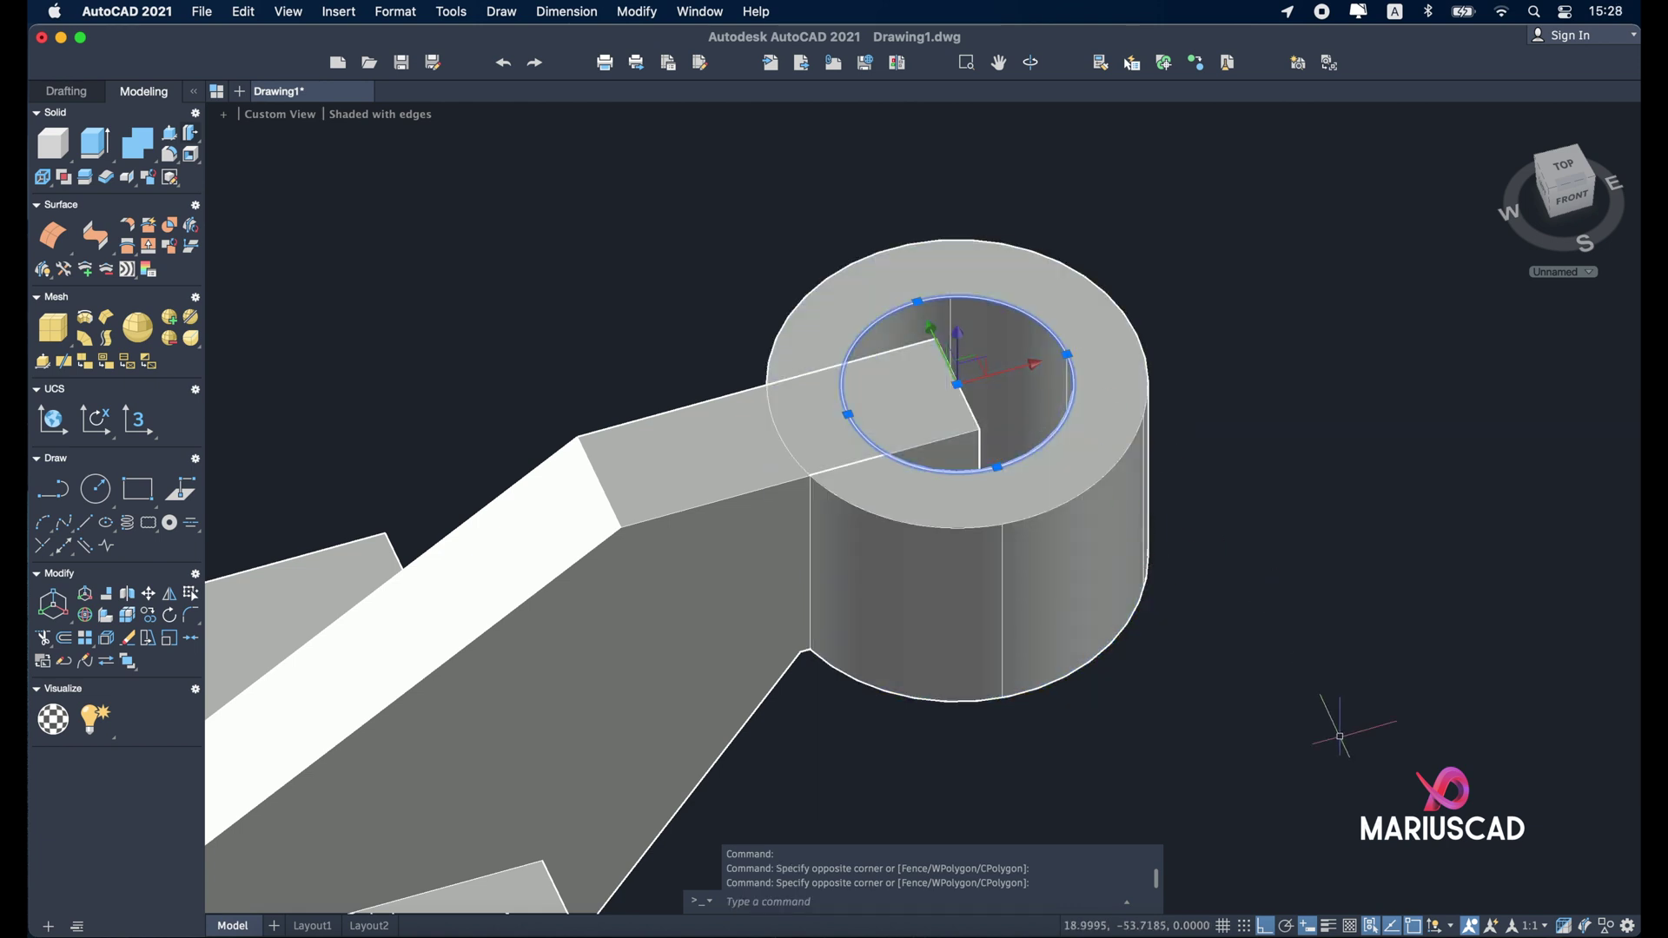
pyautogui.keyDown('shift'); pyautogui.middleClick(1320, 819); pyautogui.keyUp('shift')
pyautogui.keyDown('shift'); pyautogui.moveTo(1402, 618); pyautogui.dragTo(1378, 567, button='middle'); pyautogui.keyUp('shift')
pyautogui.click(95, 142)
pyautogui.moveTo(1102, 720); pyautogui.dragTo(1039, 392, button='middle')
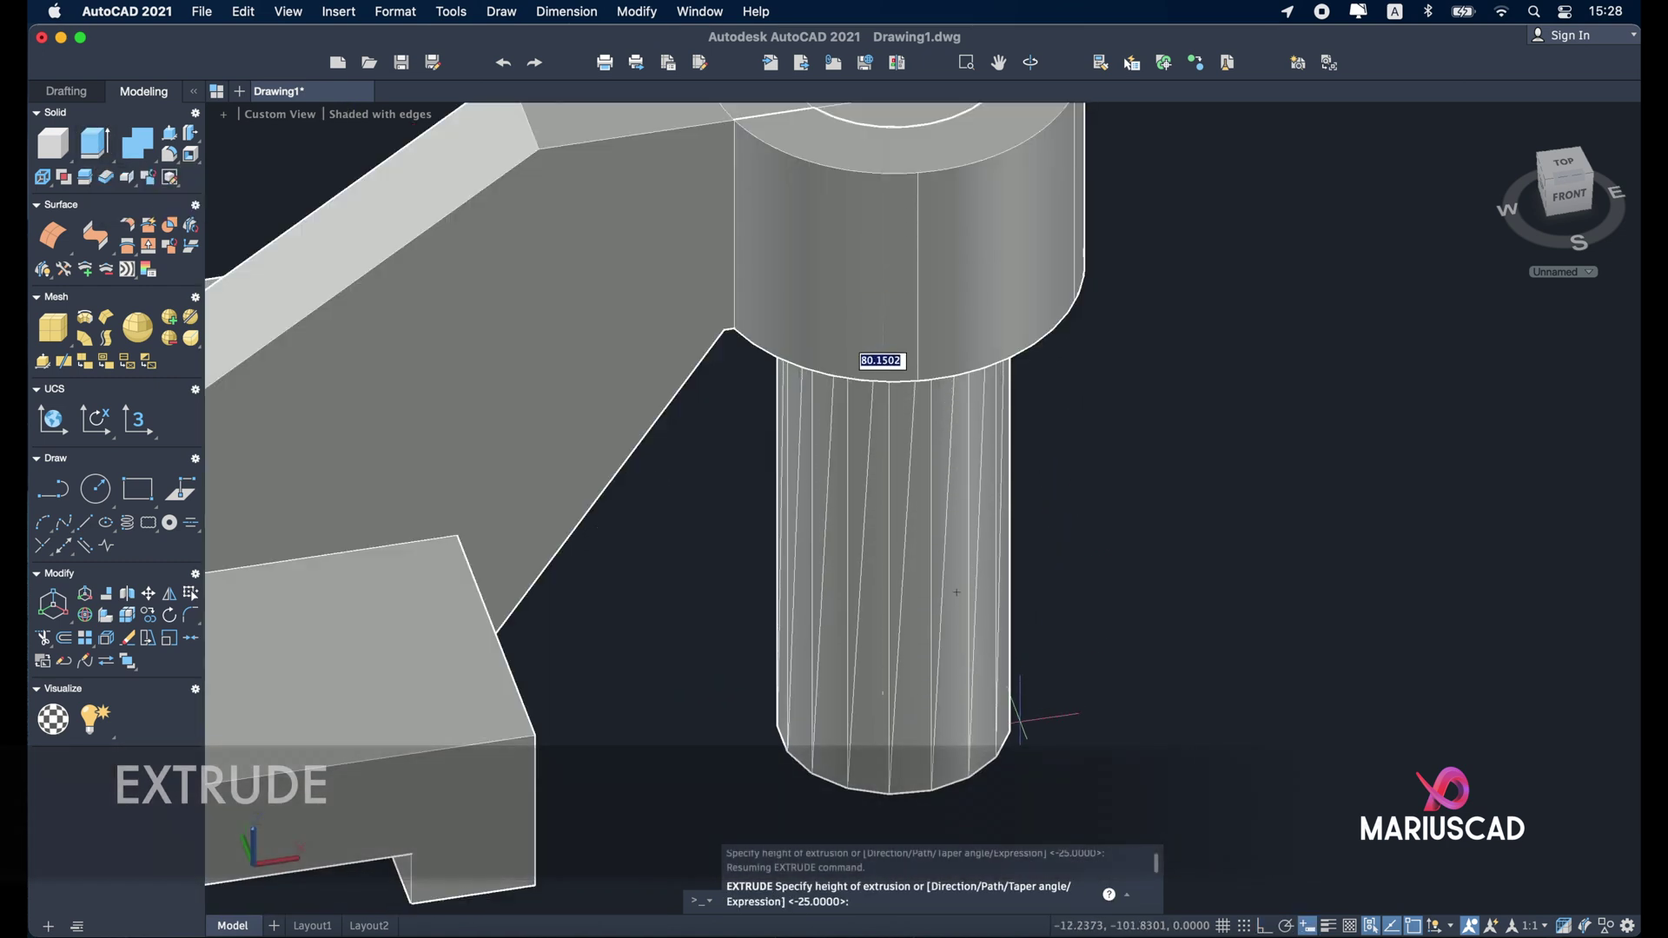
pyautogui.press('Escape')
# Subtract the extruded inner cylinder from the sloped arm to open the ring's bore.
pyautogui.scroll(-3, 1202, 473)
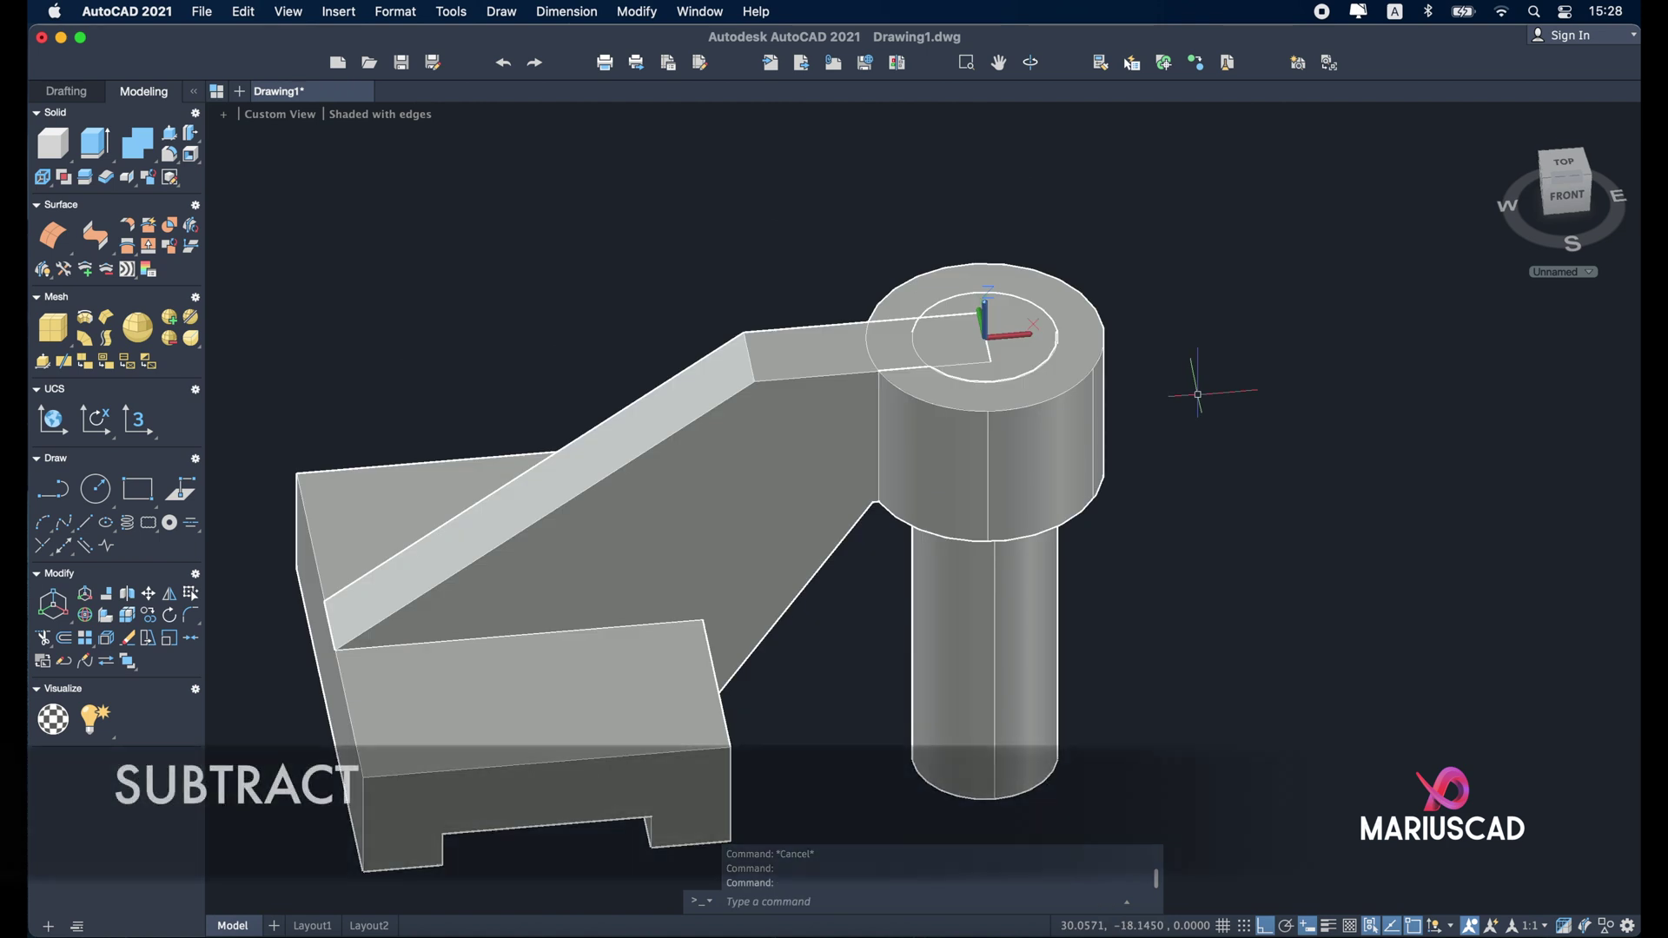
pyautogui.write('sub')
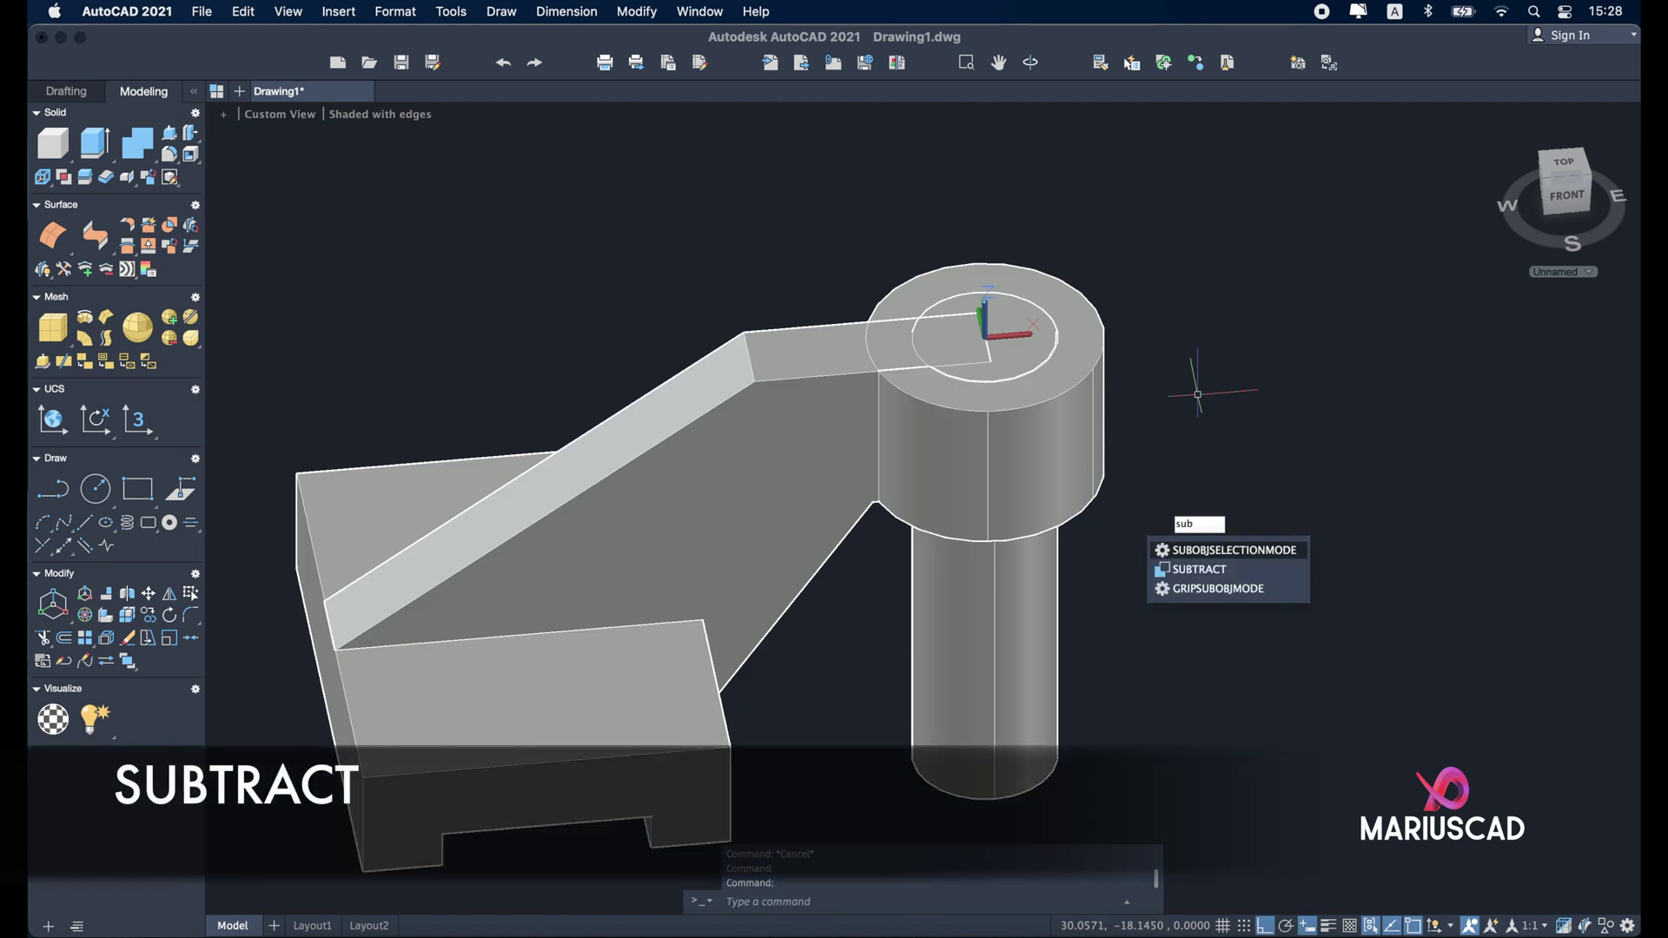
pyautogui.press('Return')
pyautogui.click(848, 437)
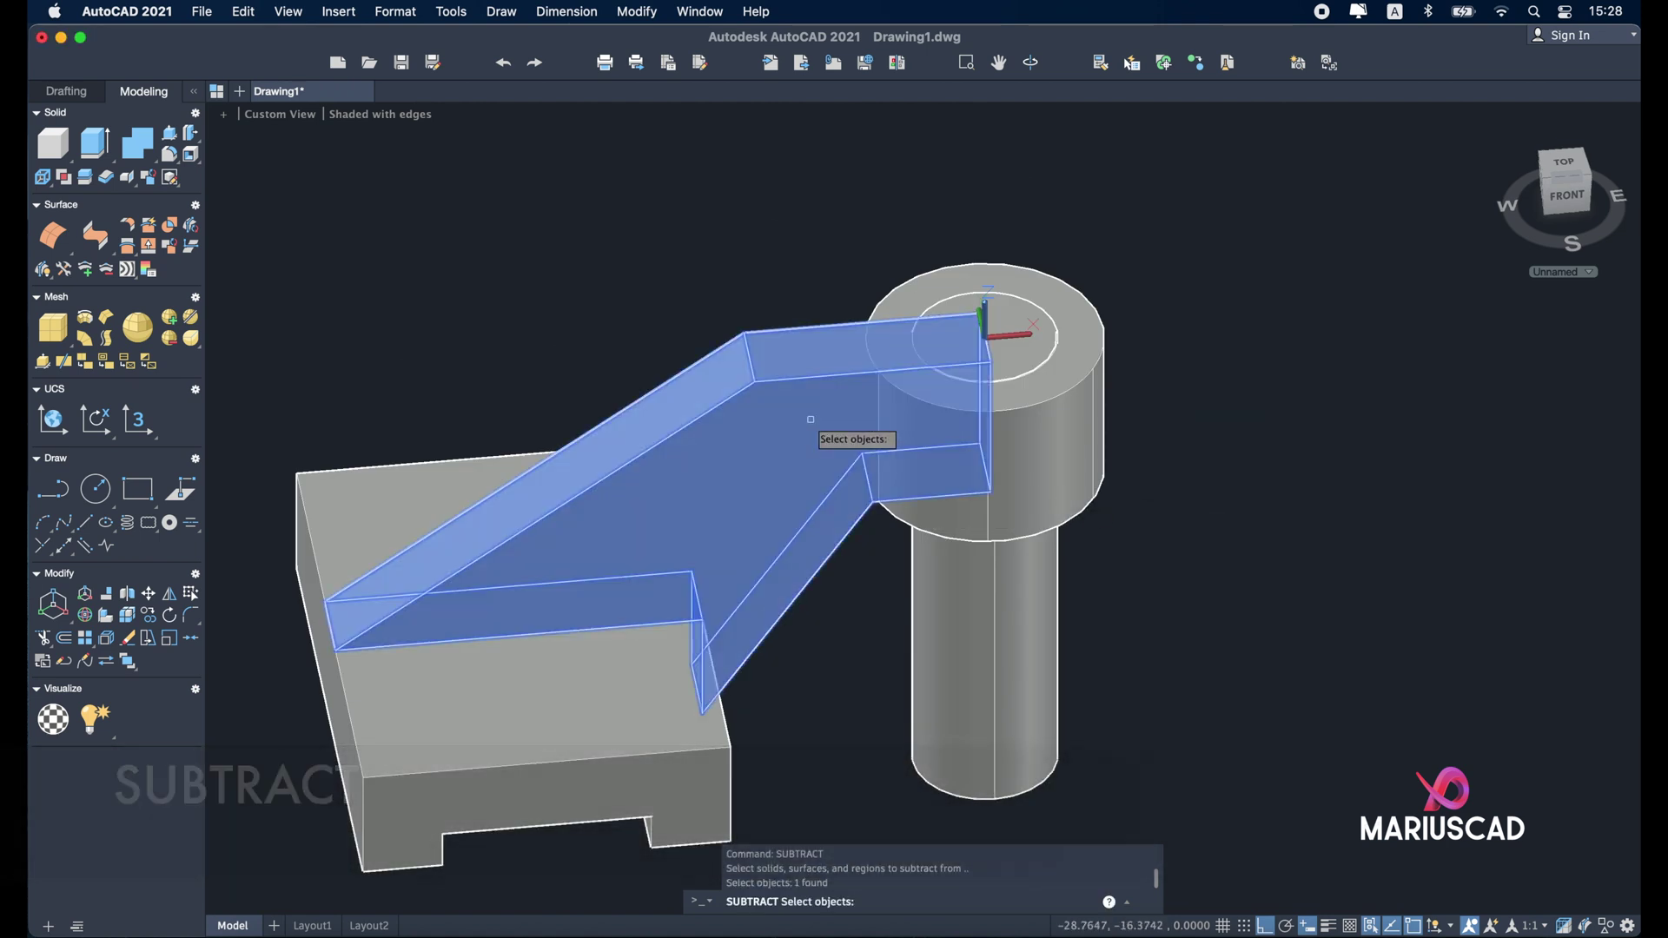
pyautogui.press('Return')
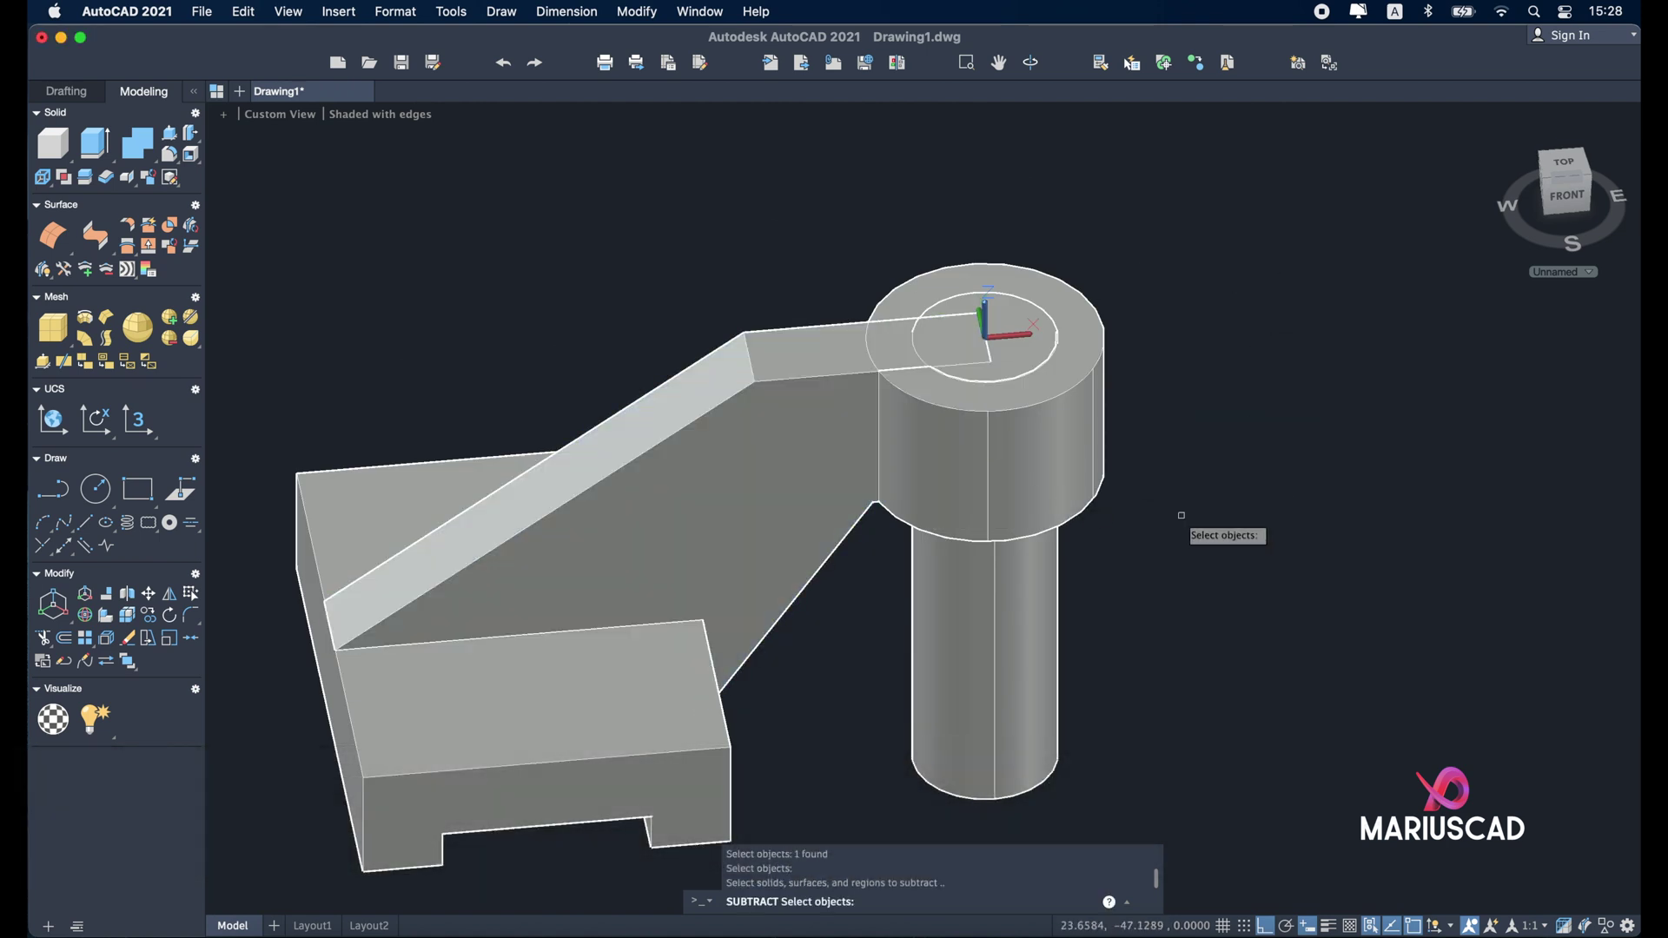
pyautogui.click(1038, 667)
pyautogui.press('Return')
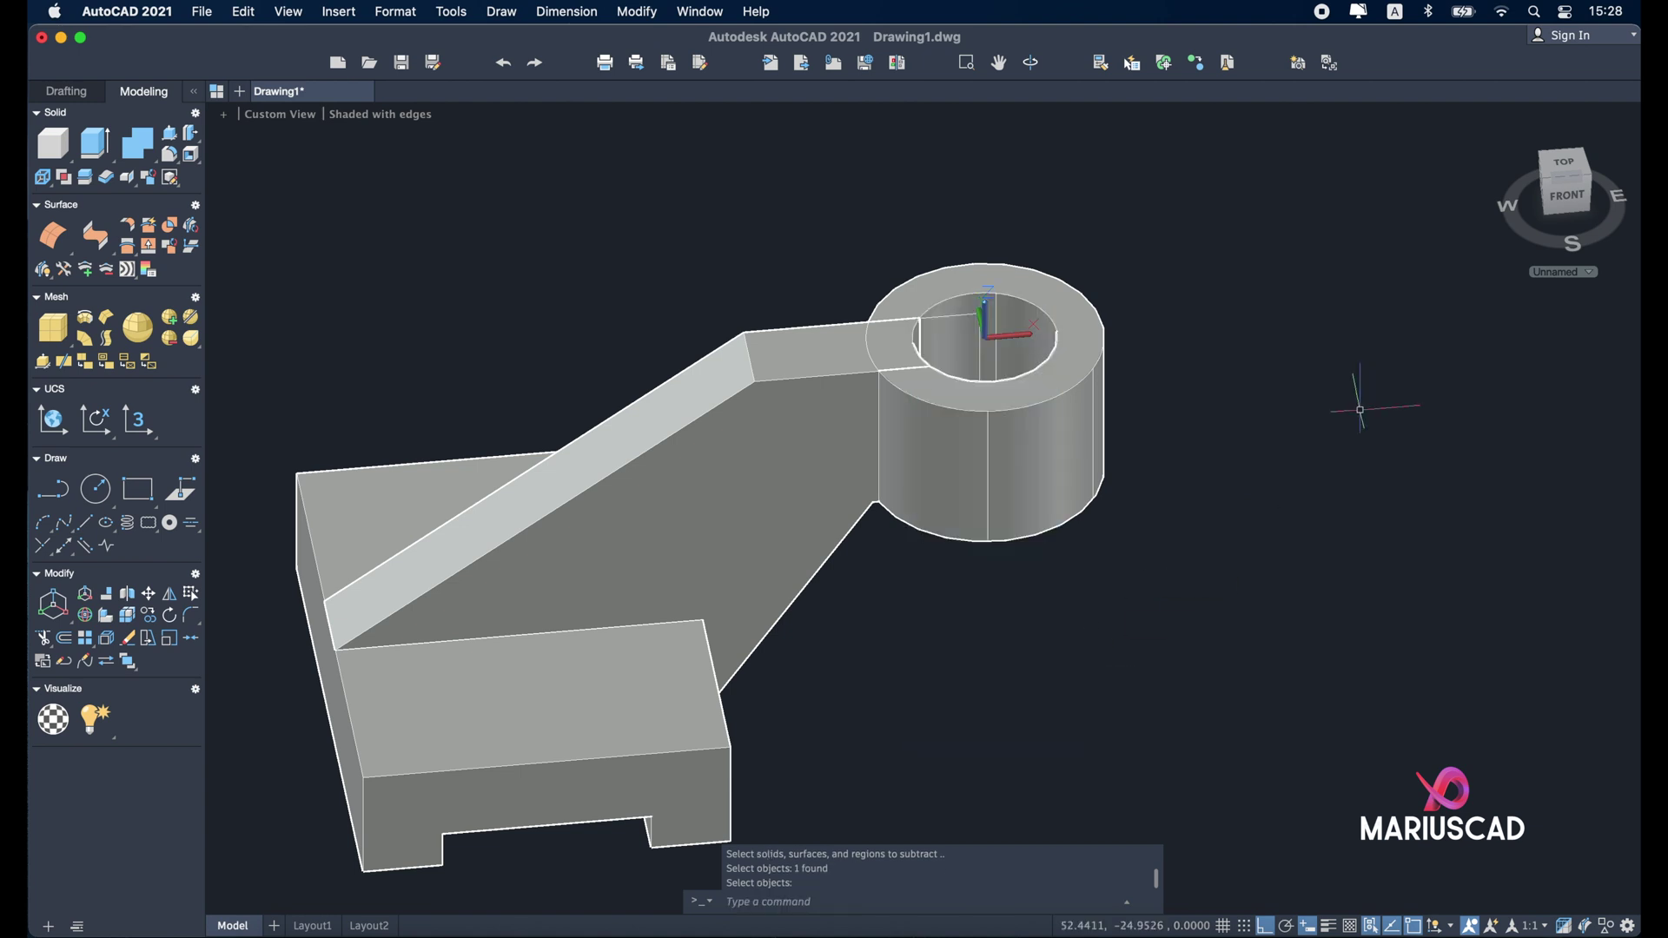
# Check the position and diameter of the base holes in the reference image, then return to the AutoCAD drawing.
pyautogui.keyDown('shift'); pyautogui.moveTo(1349, 410); pyautogui.dragTo(1194, 546, button='middle'); pyautogui.keyUp('shift')
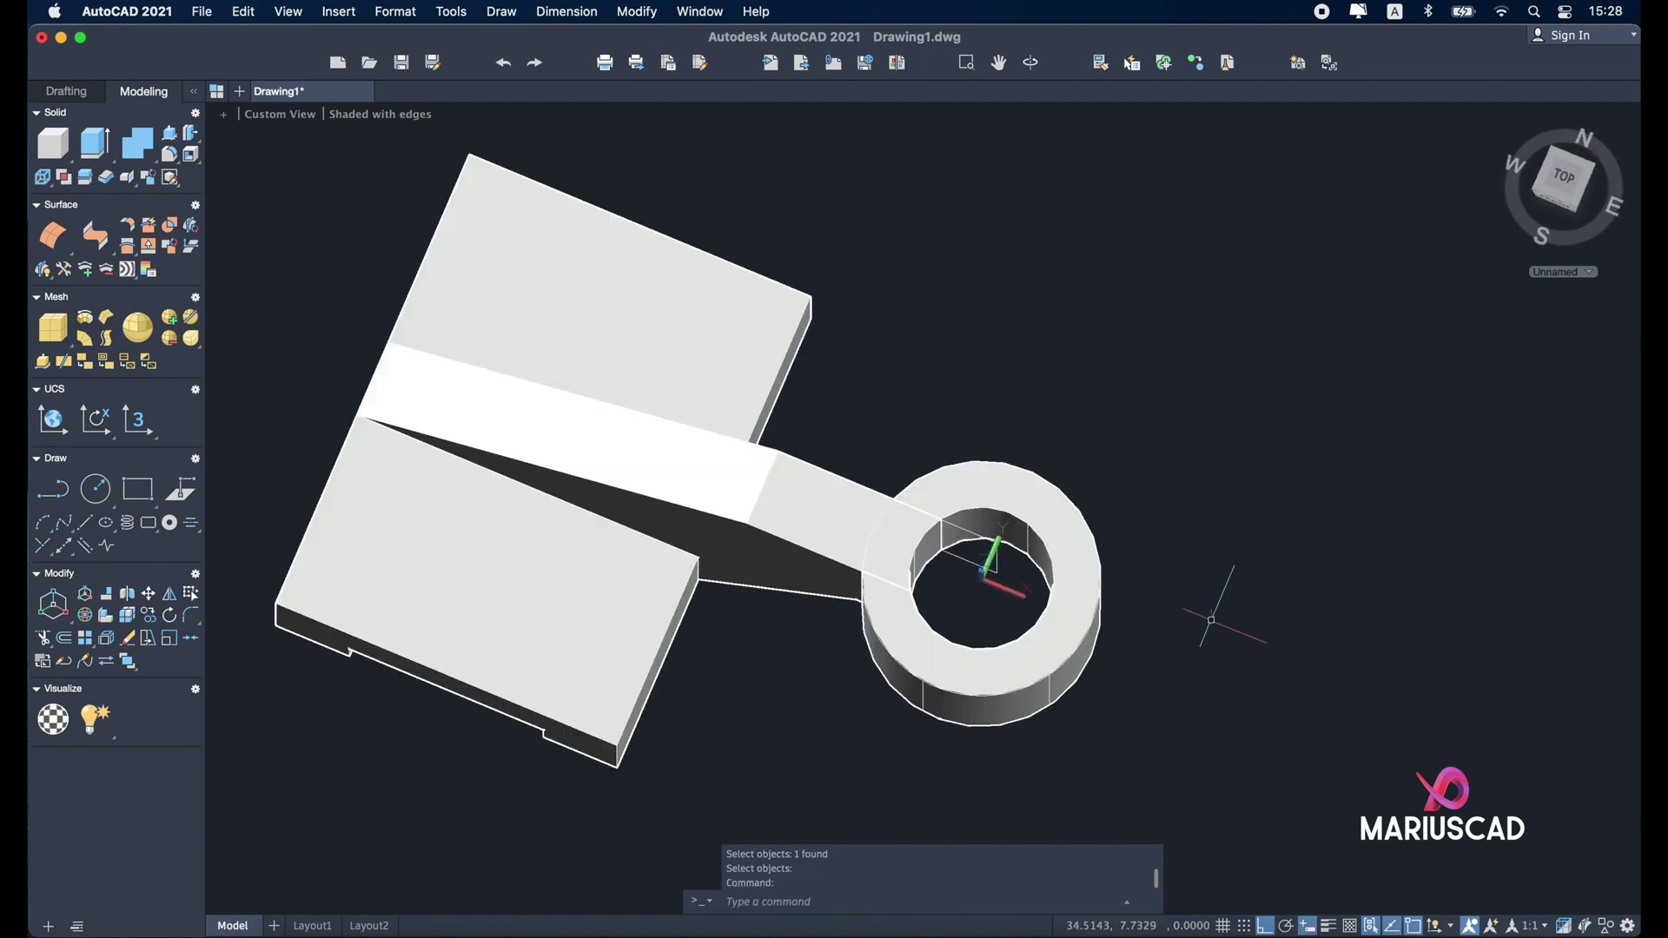
pyautogui.keyDown('shift'); pyautogui.moveTo(1167, 691); pyautogui.dragTo(843, 551, button='middle'); pyautogui.keyUp('shift')
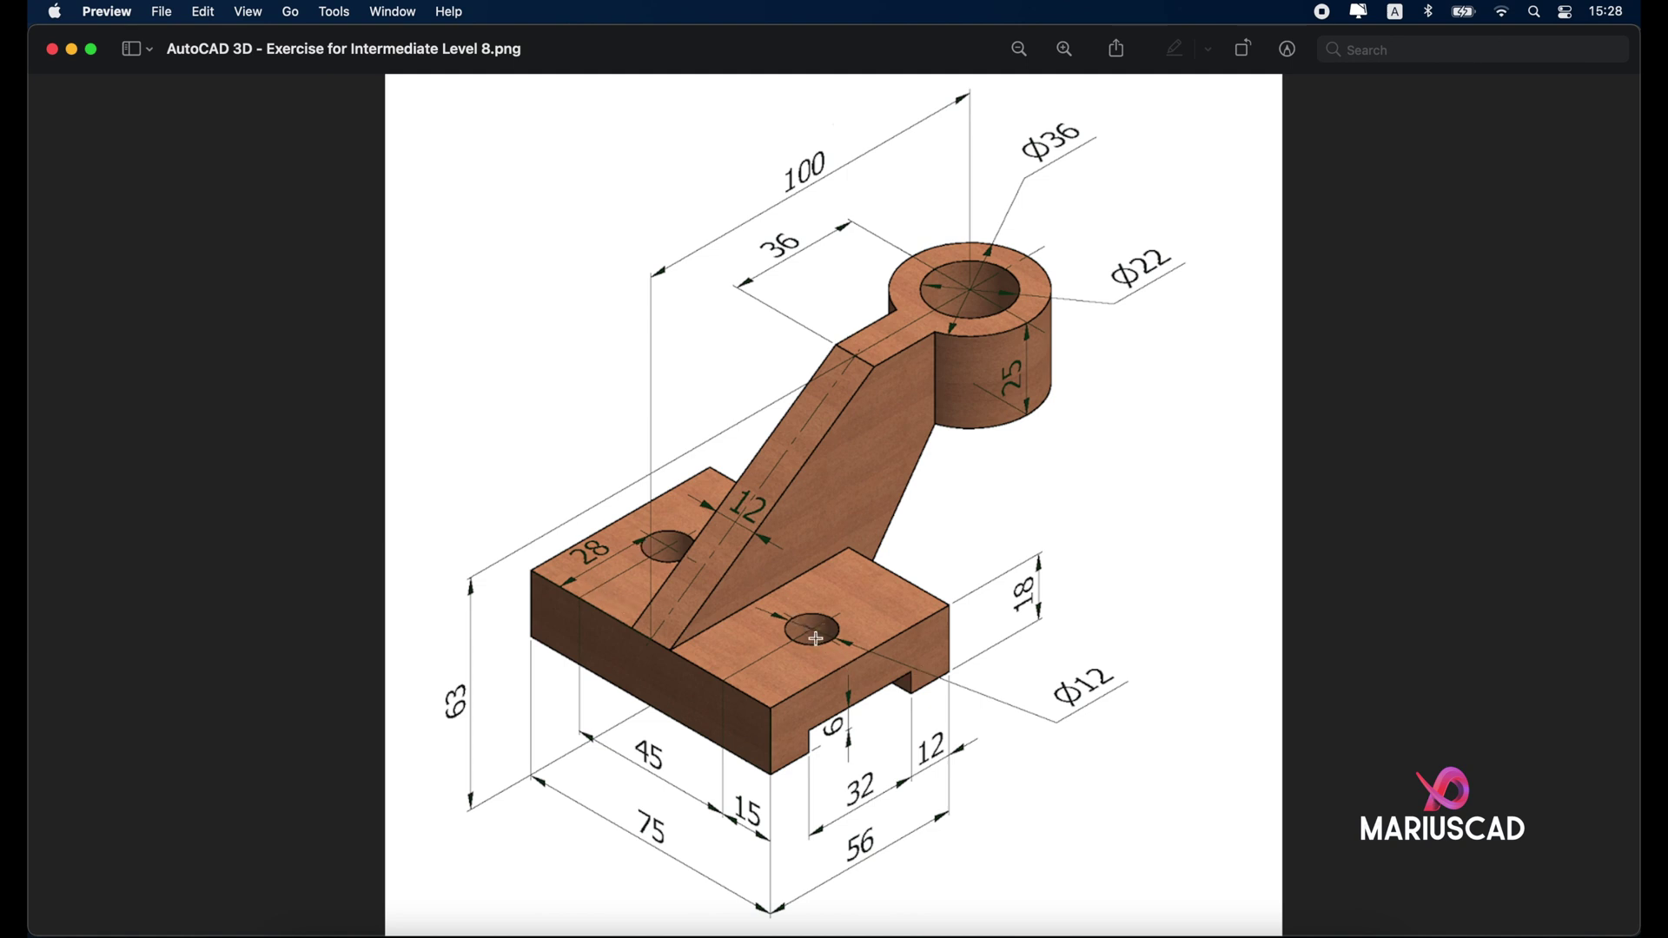
pyautogui.click(74, 51)
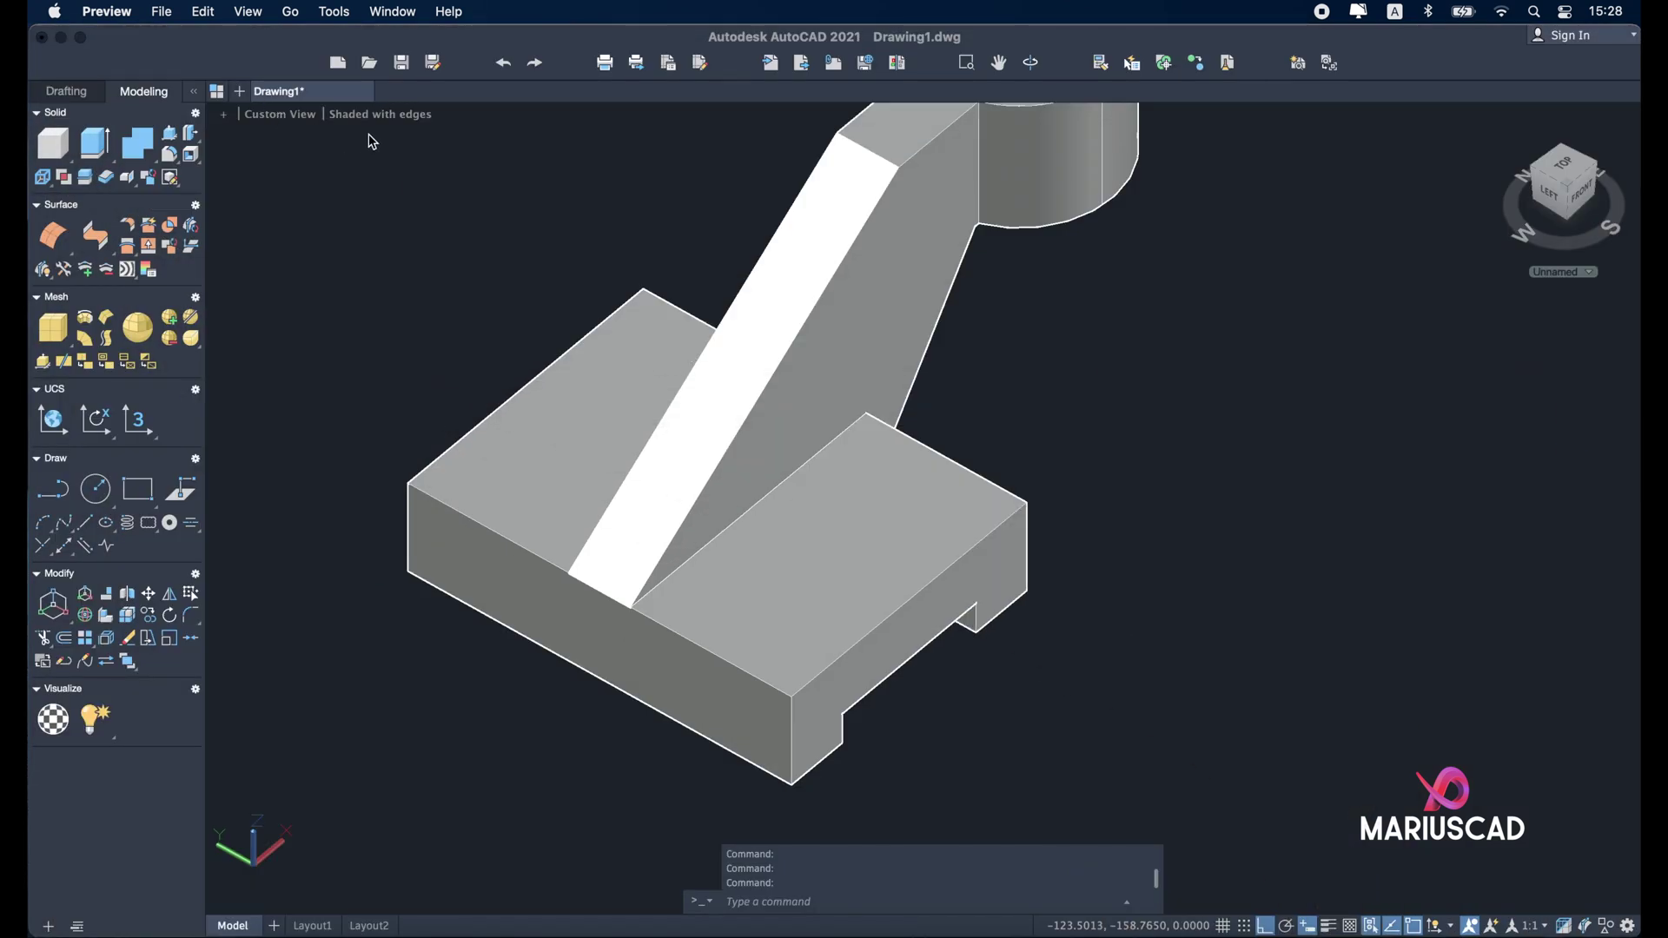
# Display the model in the 2D Wireframe visual style.
pyautogui.click(372, 141)
pyautogui.click(380, 113)
pyautogui.click(401, 162)
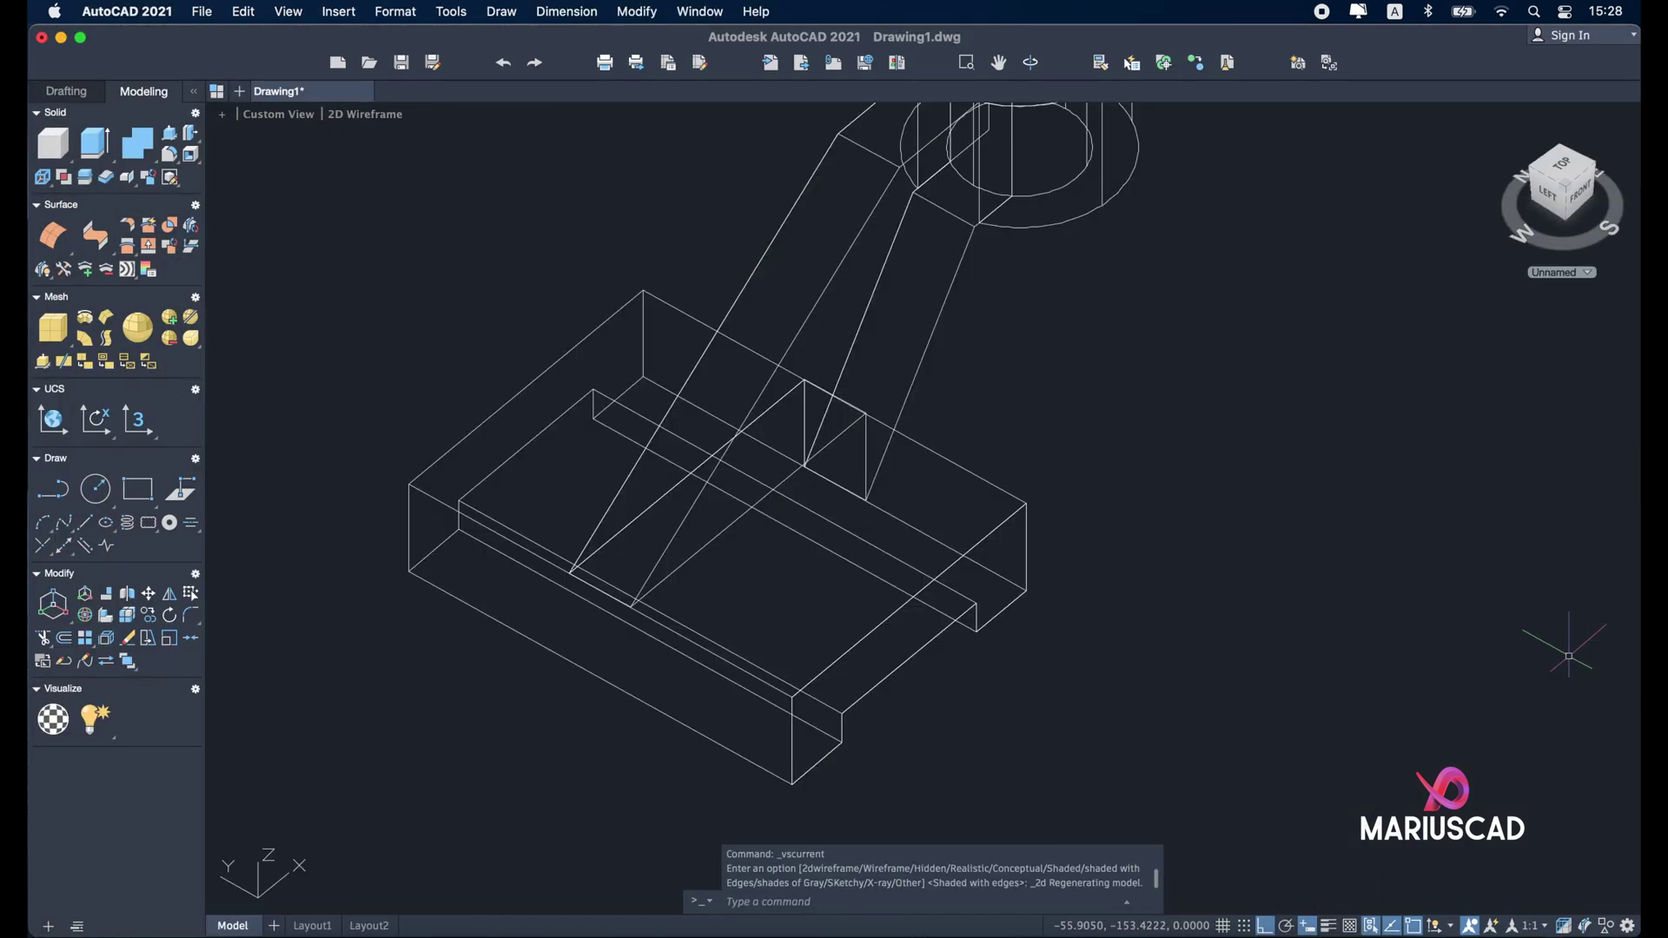
# Draw a 15 by 28 construction rectangle on the base's top face, starting at its outer front corner.
pyautogui.keyDown('shift'); pyautogui.moveTo(1175, 630); pyautogui.dragTo(1108, 695, button='middle'); pyautogui.keyUp('shift')
pyautogui.moveTo(1117, 327); pyautogui.dragTo(1017, 602, button='middle')
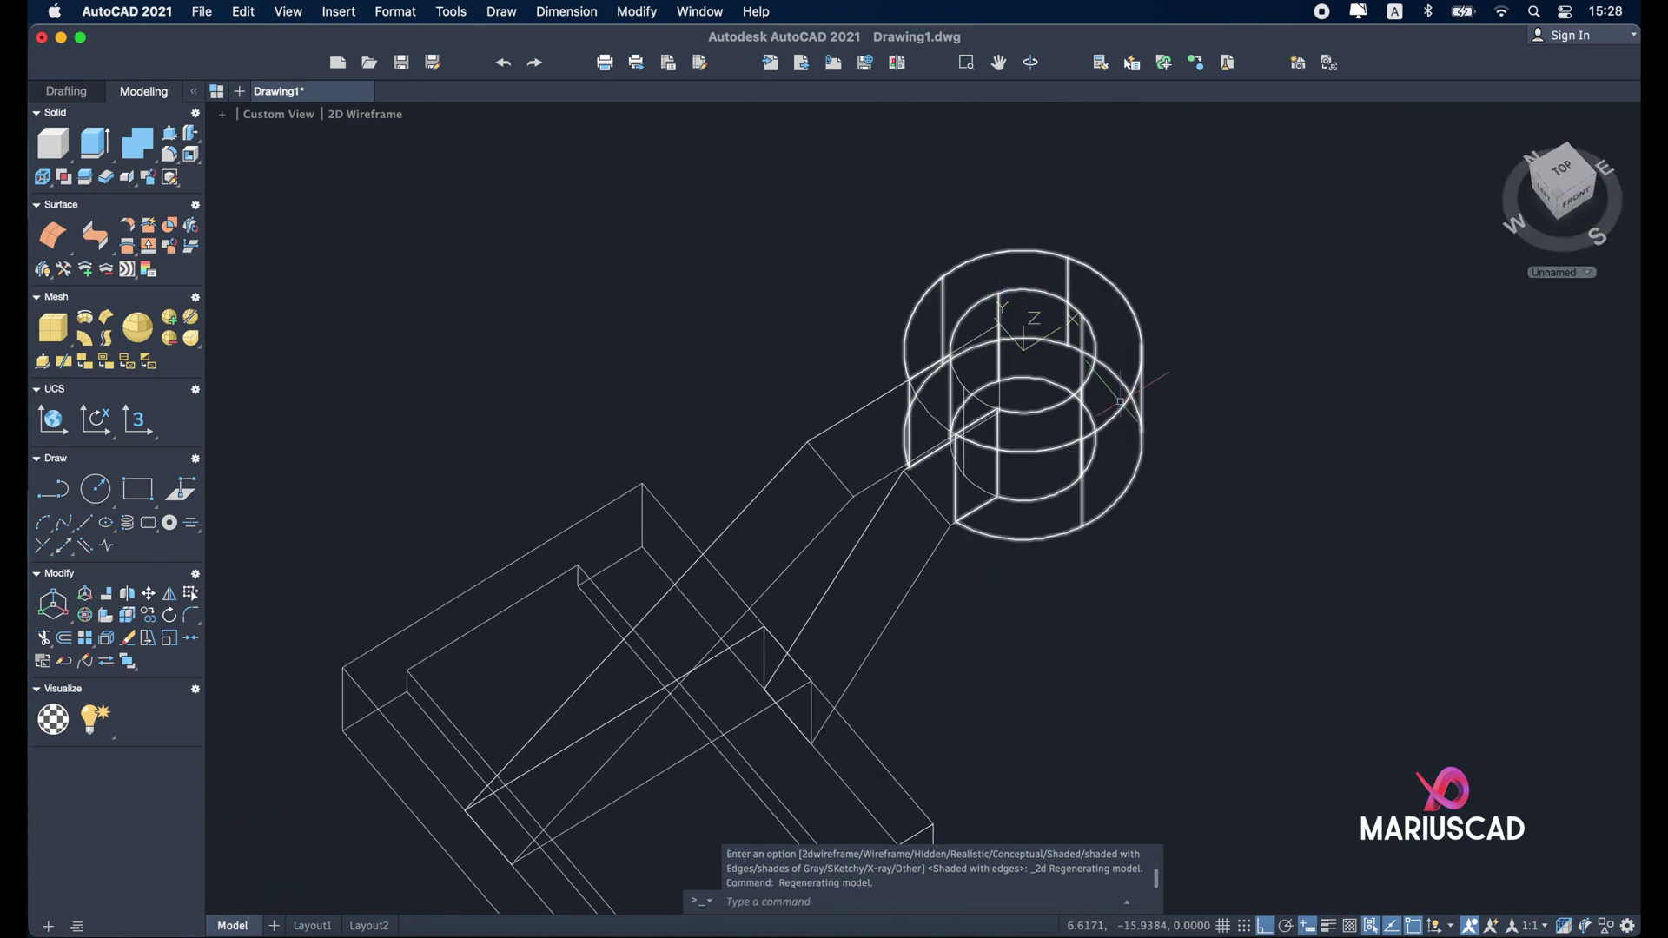
pyautogui.moveTo(1041, 698); pyautogui.dragTo(1168, 270, button='middle')
pyautogui.scroll(4, 861, 470)
pyautogui.keyDown('shift'); pyautogui.moveTo(869, 476); pyautogui.dragTo(984, 539, button='middle'); pyautogui.keyUp('shift')
pyautogui.write('rect')
pyautogui.press('Return')
pyautogui.keyDown('shift'); pyautogui.rightClick(793, 447); pyautogui.keyUp('shift')
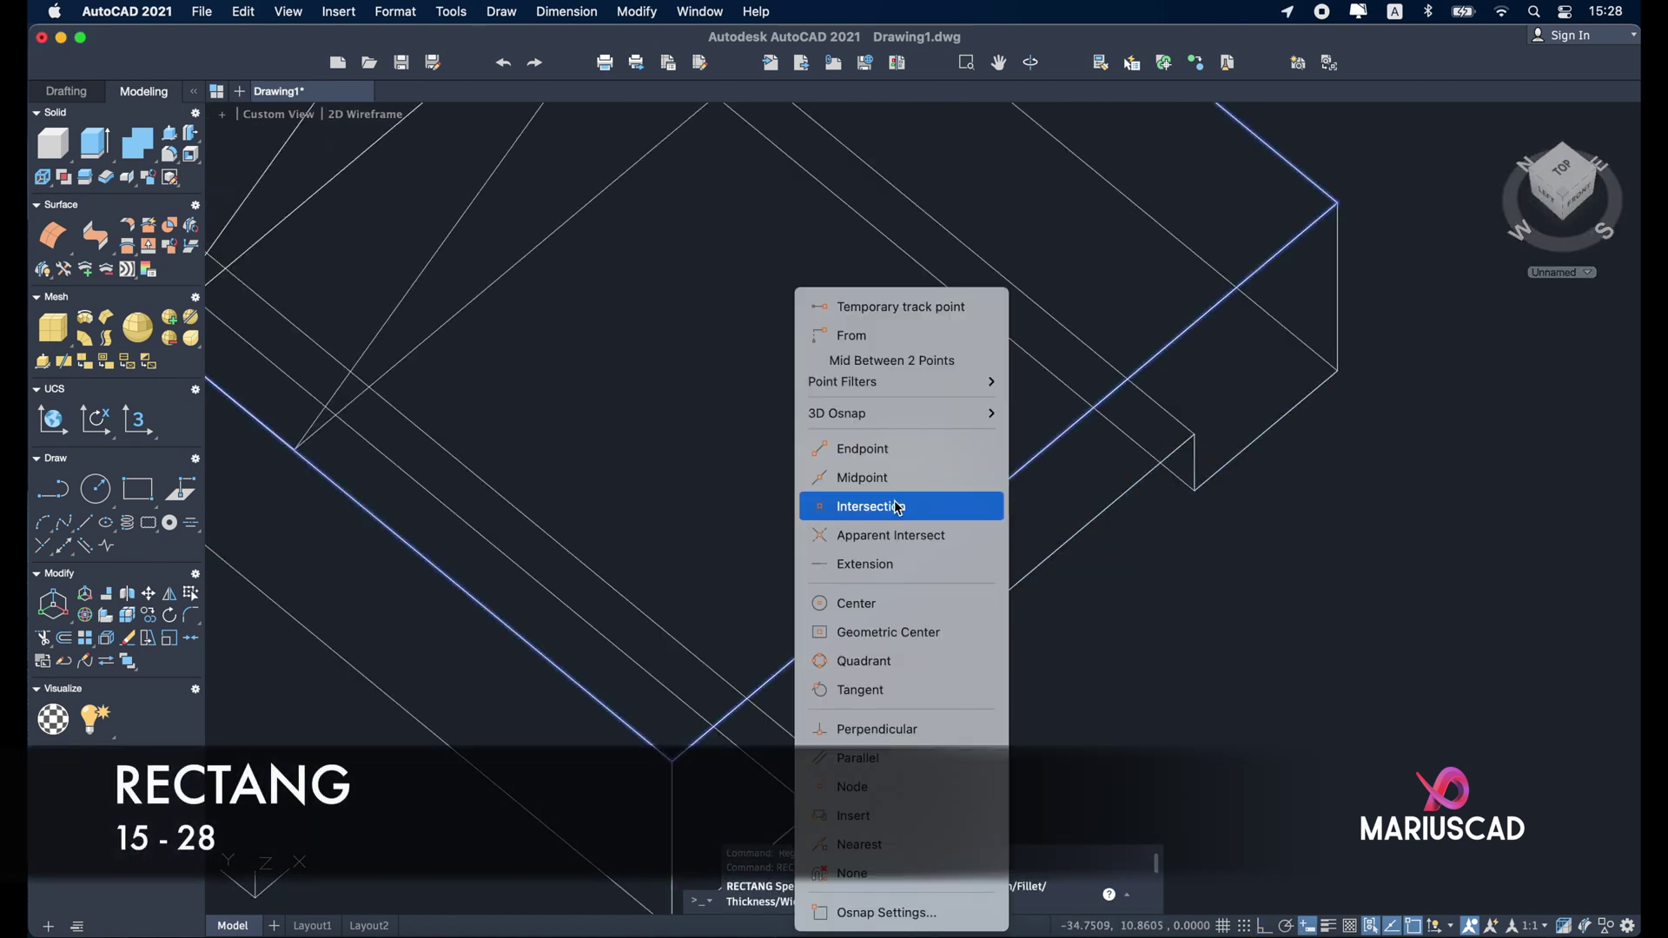
pyautogui.click(899, 445)
pyautogui.click(672, 761)
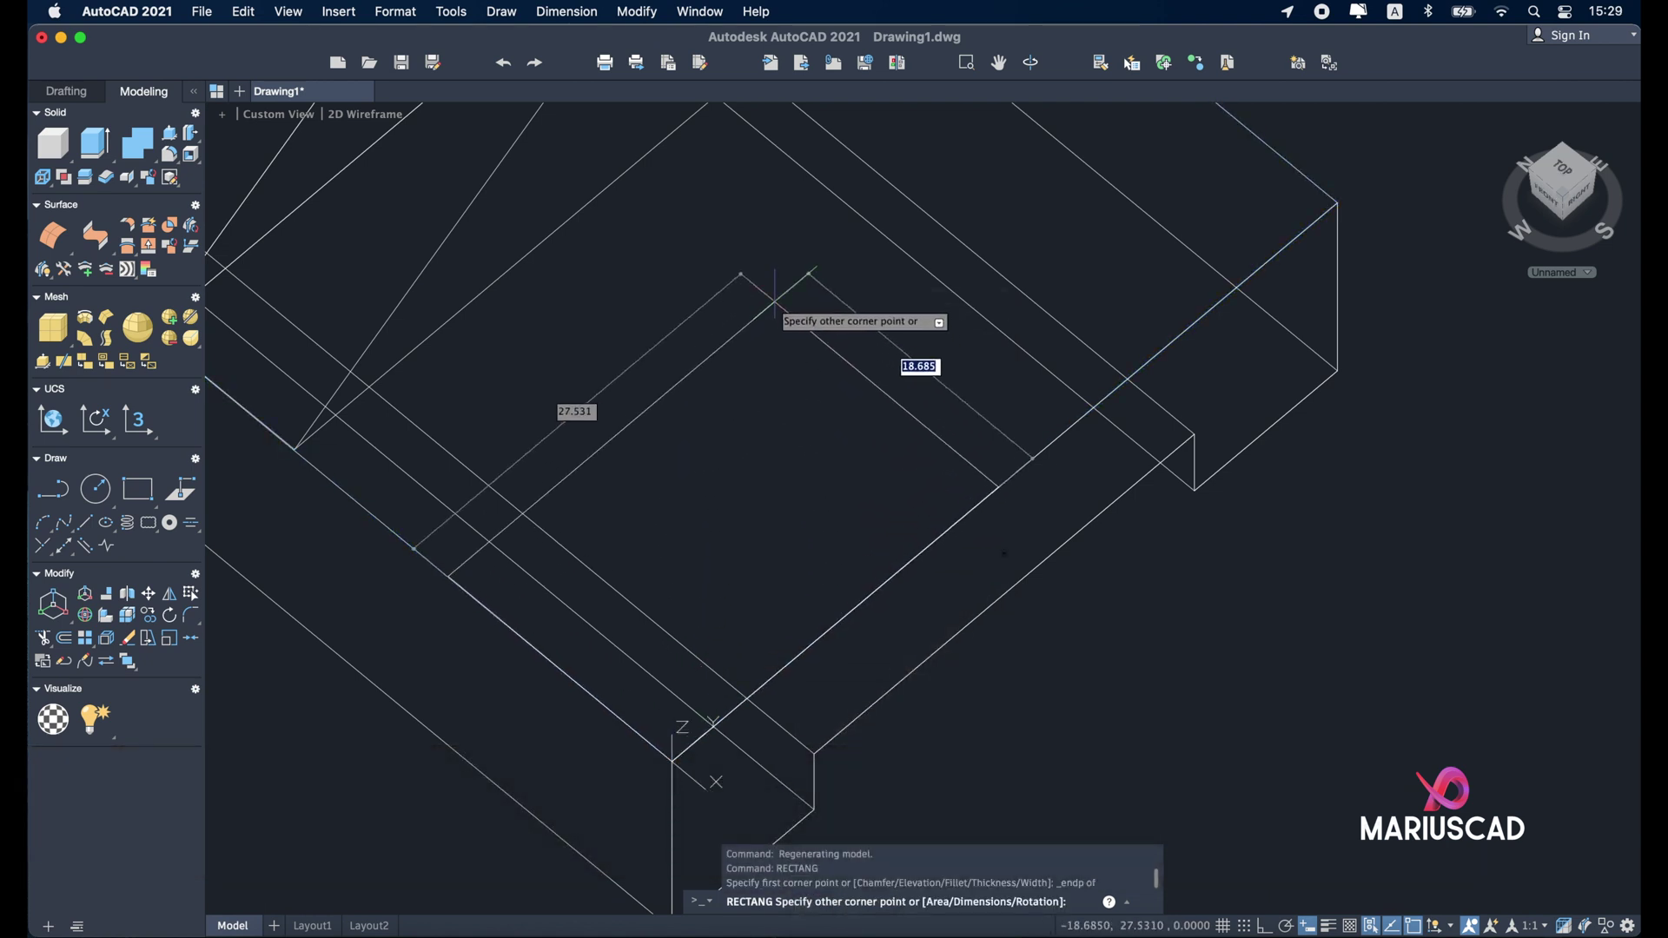
pyautogui.write('15')
pyautogui.press('Tab')
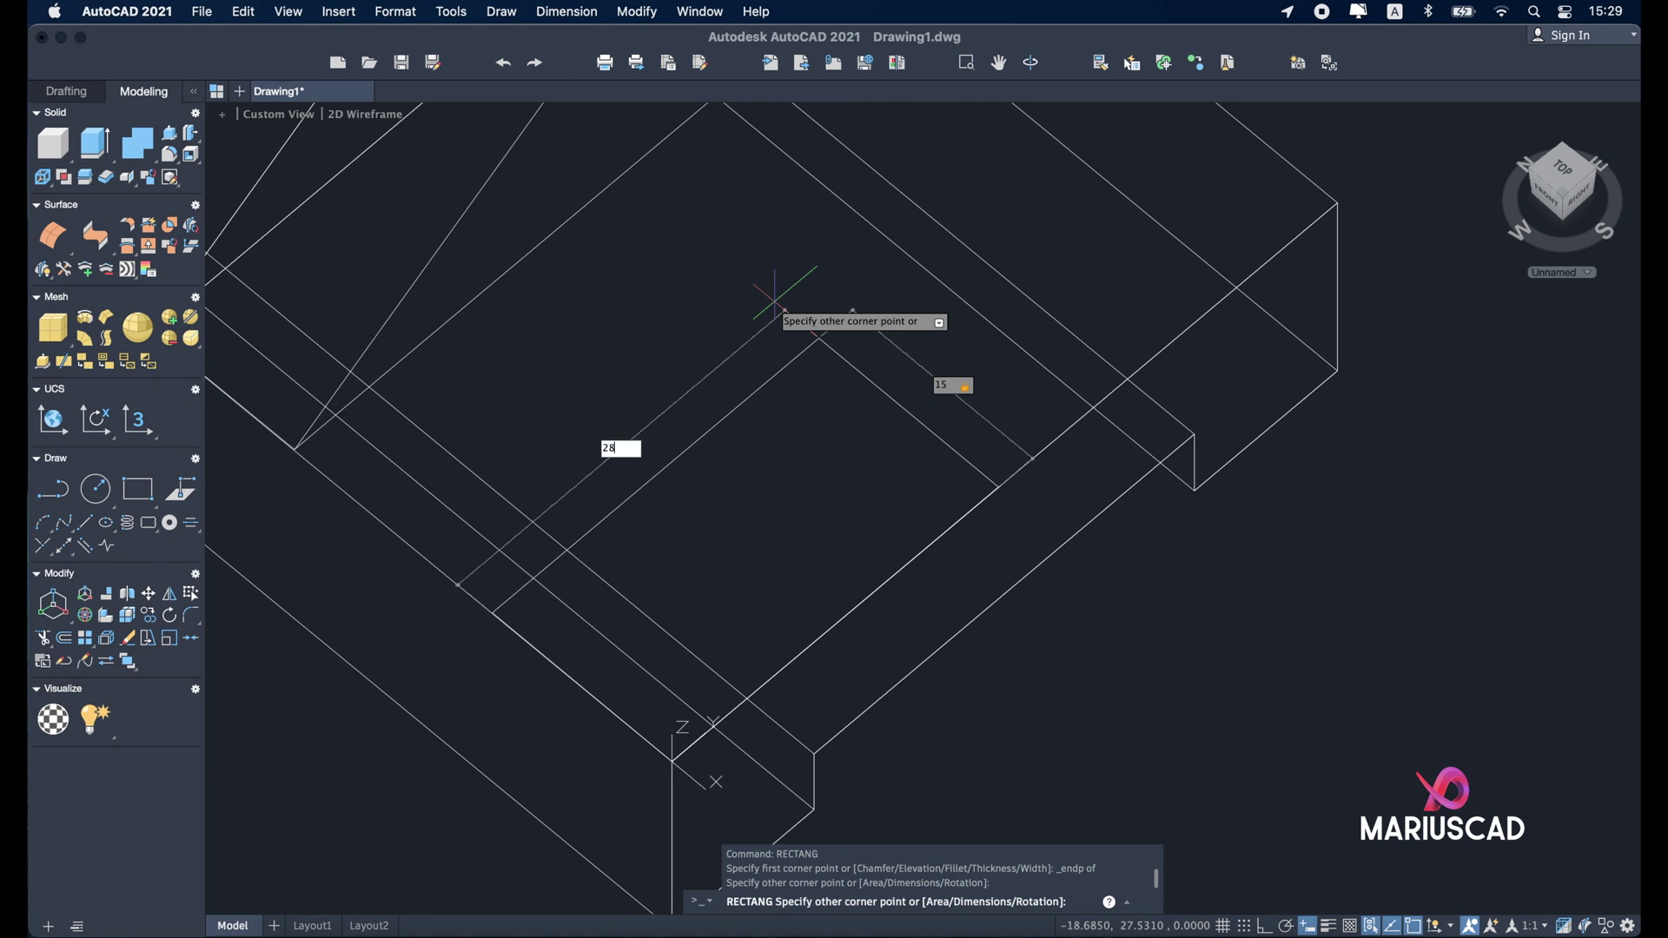
pyautogui.press('Escape')
# Draw a circle of diameter 12 centred on the rectangle's inner corner and delete the construction rectangle.
pyautogui.write('circle')
pyautogui.press('Return')
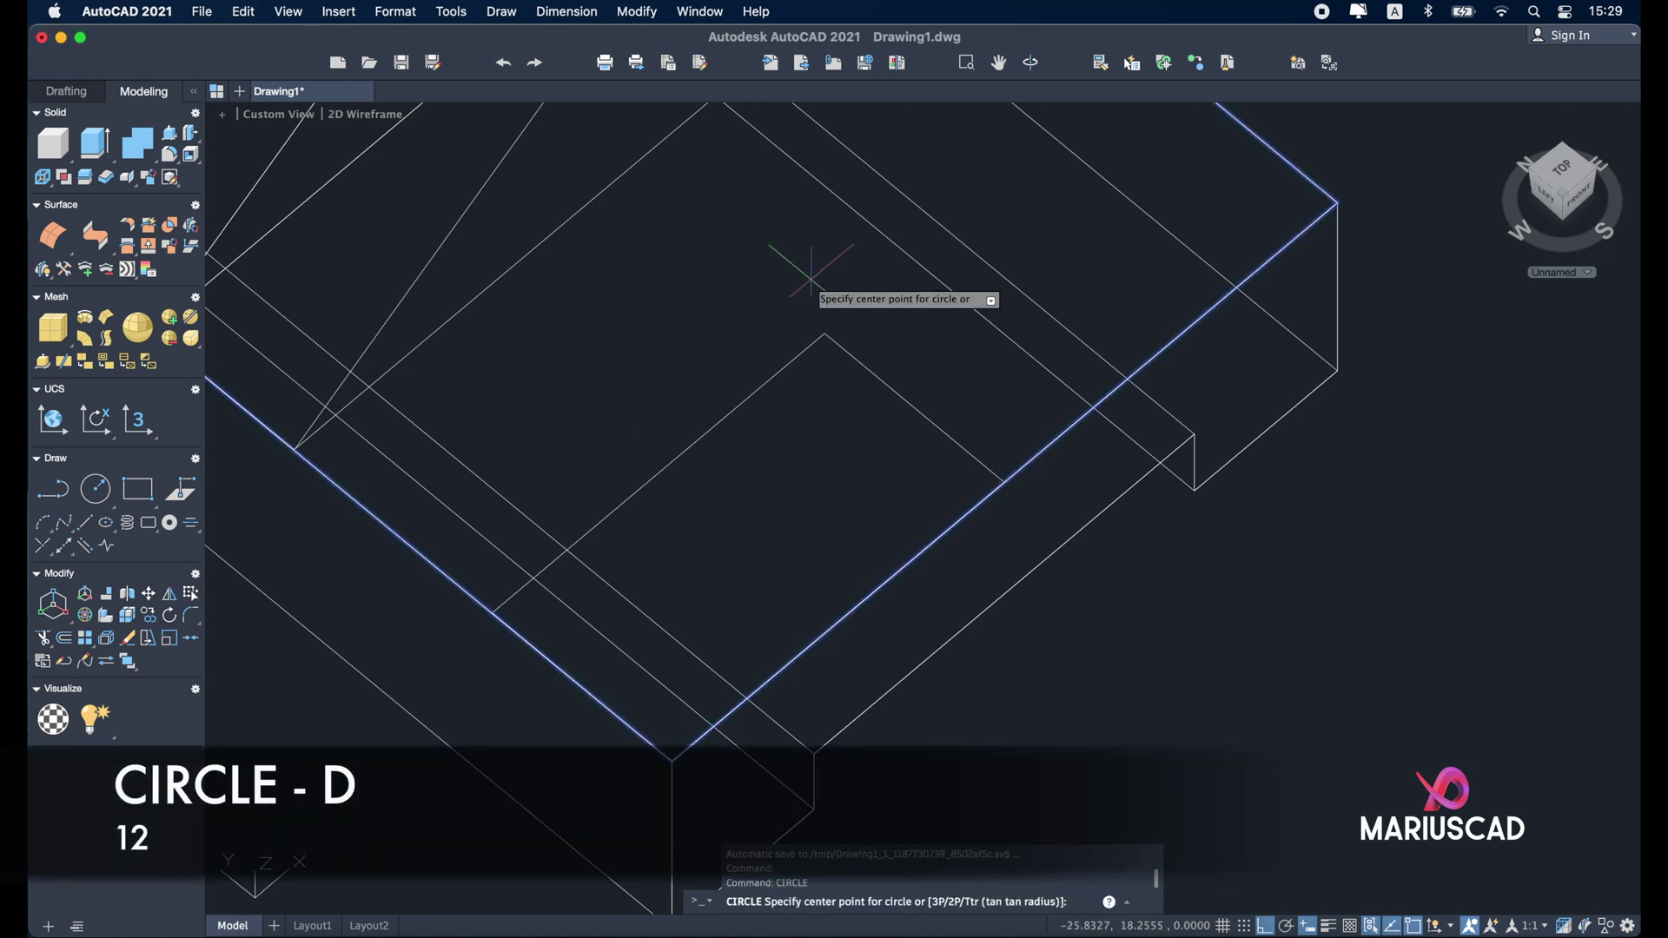
pyautogui.click(825, 333)
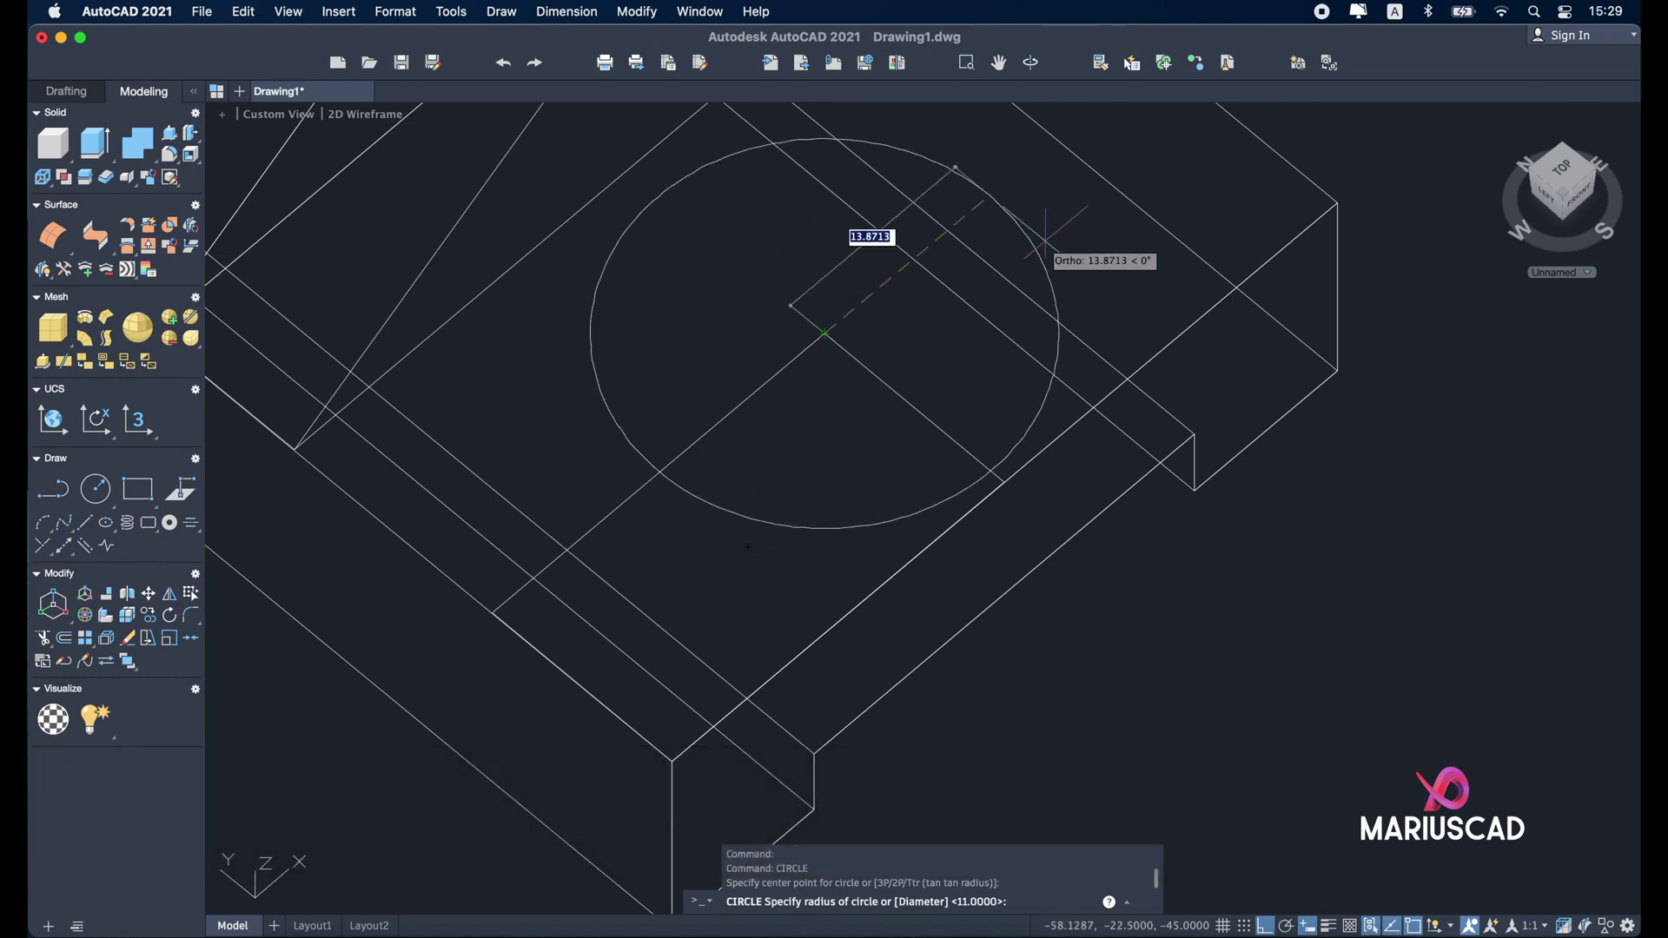
pyautogui.write('d')
pyautogui.press('Return')
pyautogui.write('12')
pyautogui.press('Return')
pyautogui.press('Escape')
pyautogui.click(943, 429)
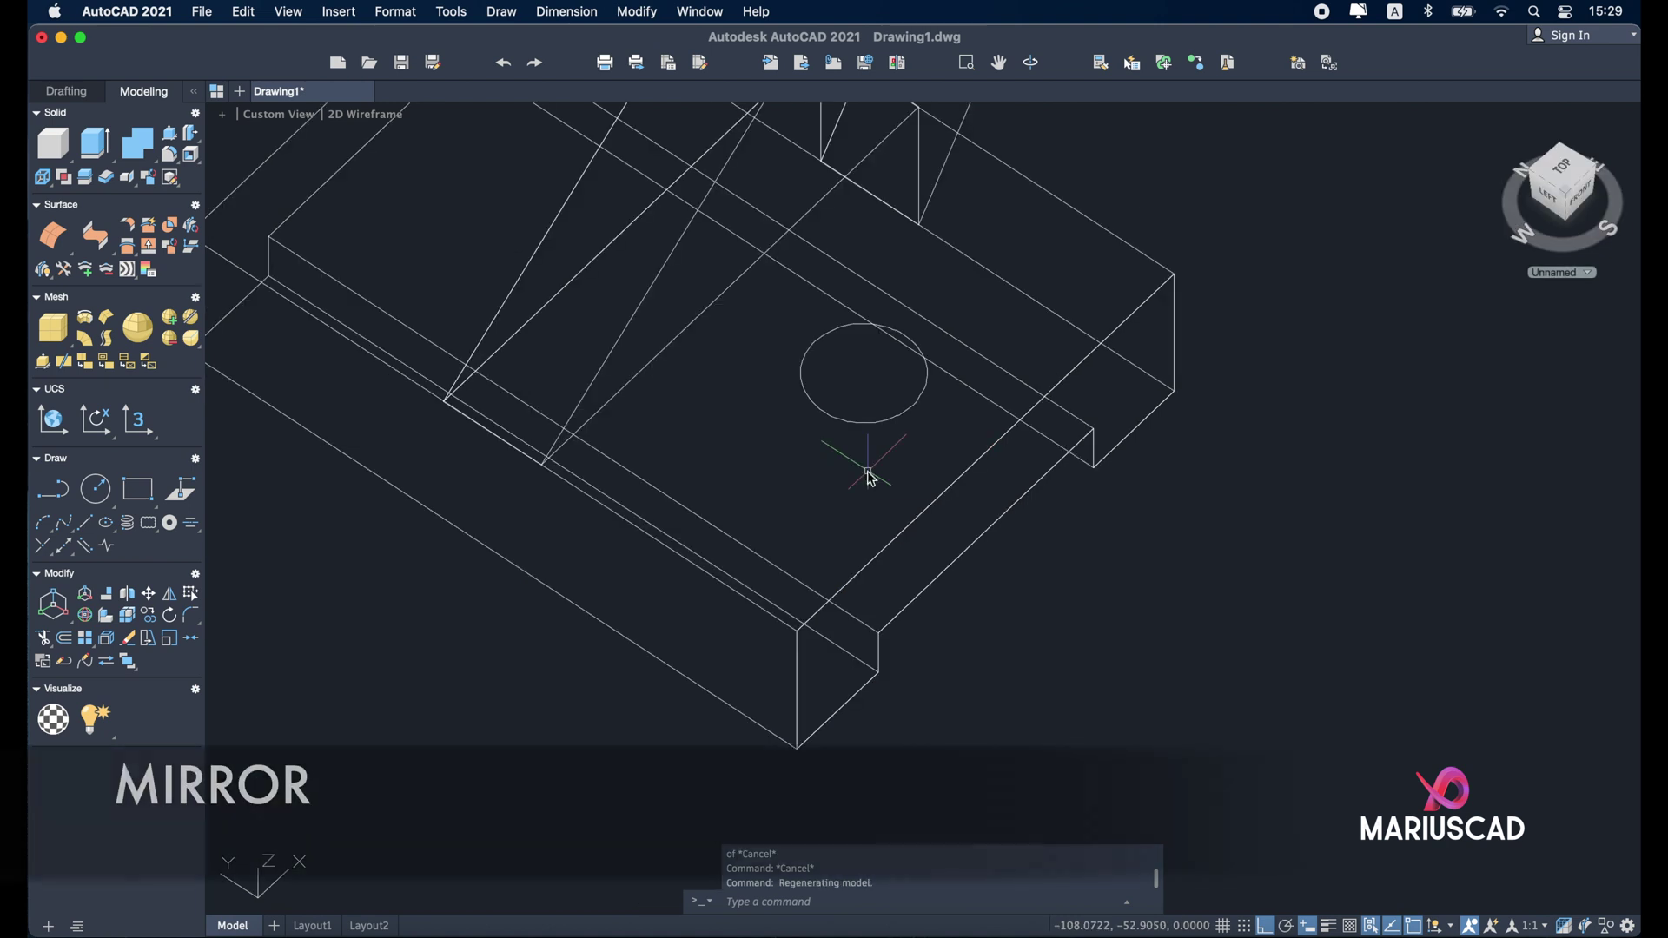
# Mirror the 12 diameter circle about the arm's centreline, starting at the midpoint of its lower edge, and keep the source circle.
pyautogui.write('mirror')
pyautogui.click(867, 470)
pyautogui.click(837, 406)
pyautogui.press('Return')
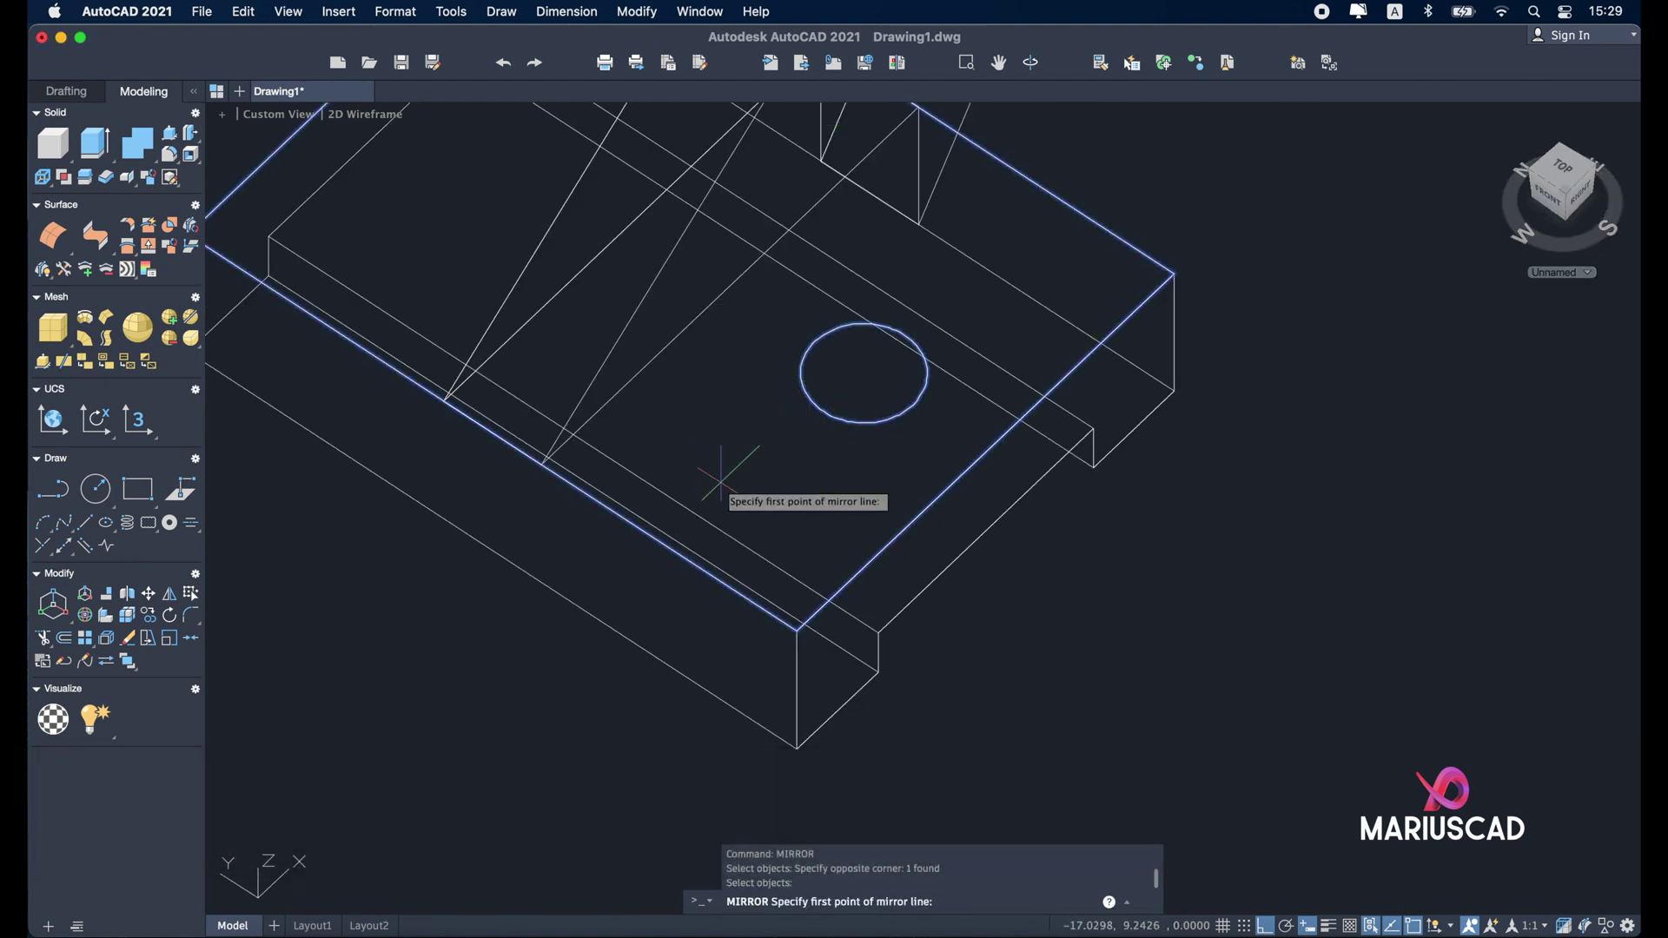
pyautogui.keyDown('shift'); pyautogui.rightClick(720, 476); pyautogui.keyUp('shift')
pyautogui.click(801, 481)
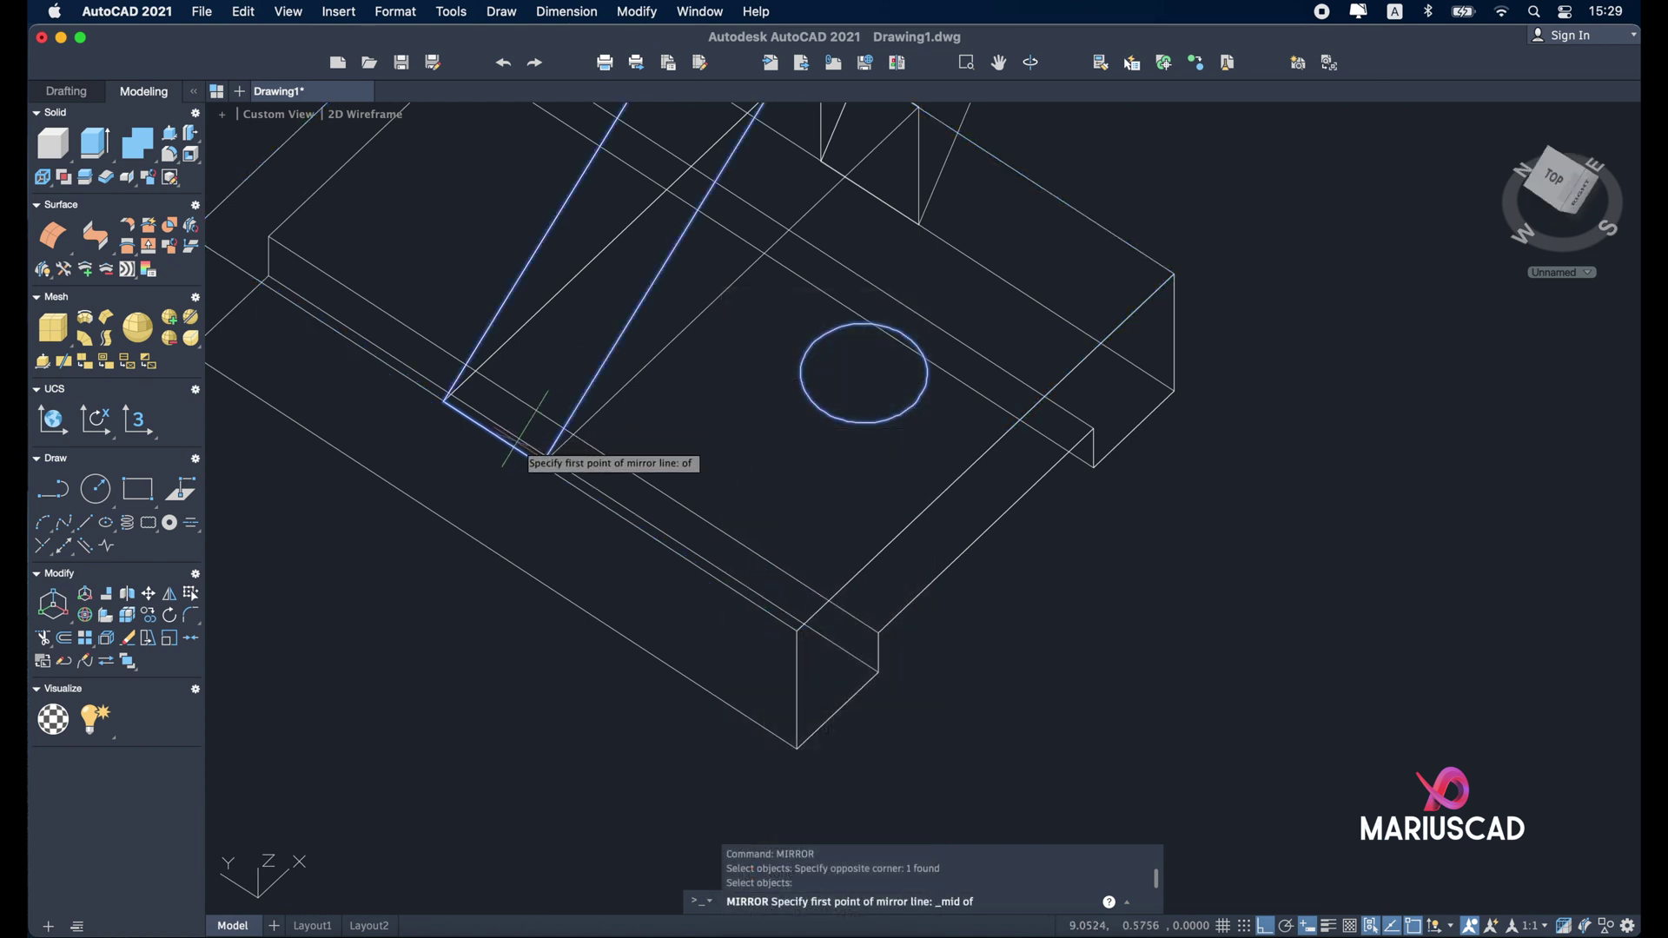
pyautogui.keyDown('shift'); pyautogui.moveTo(529, 461); pyautogui.dragTo(600, 471, button='middle'); pyautogui.keyUp('shift')
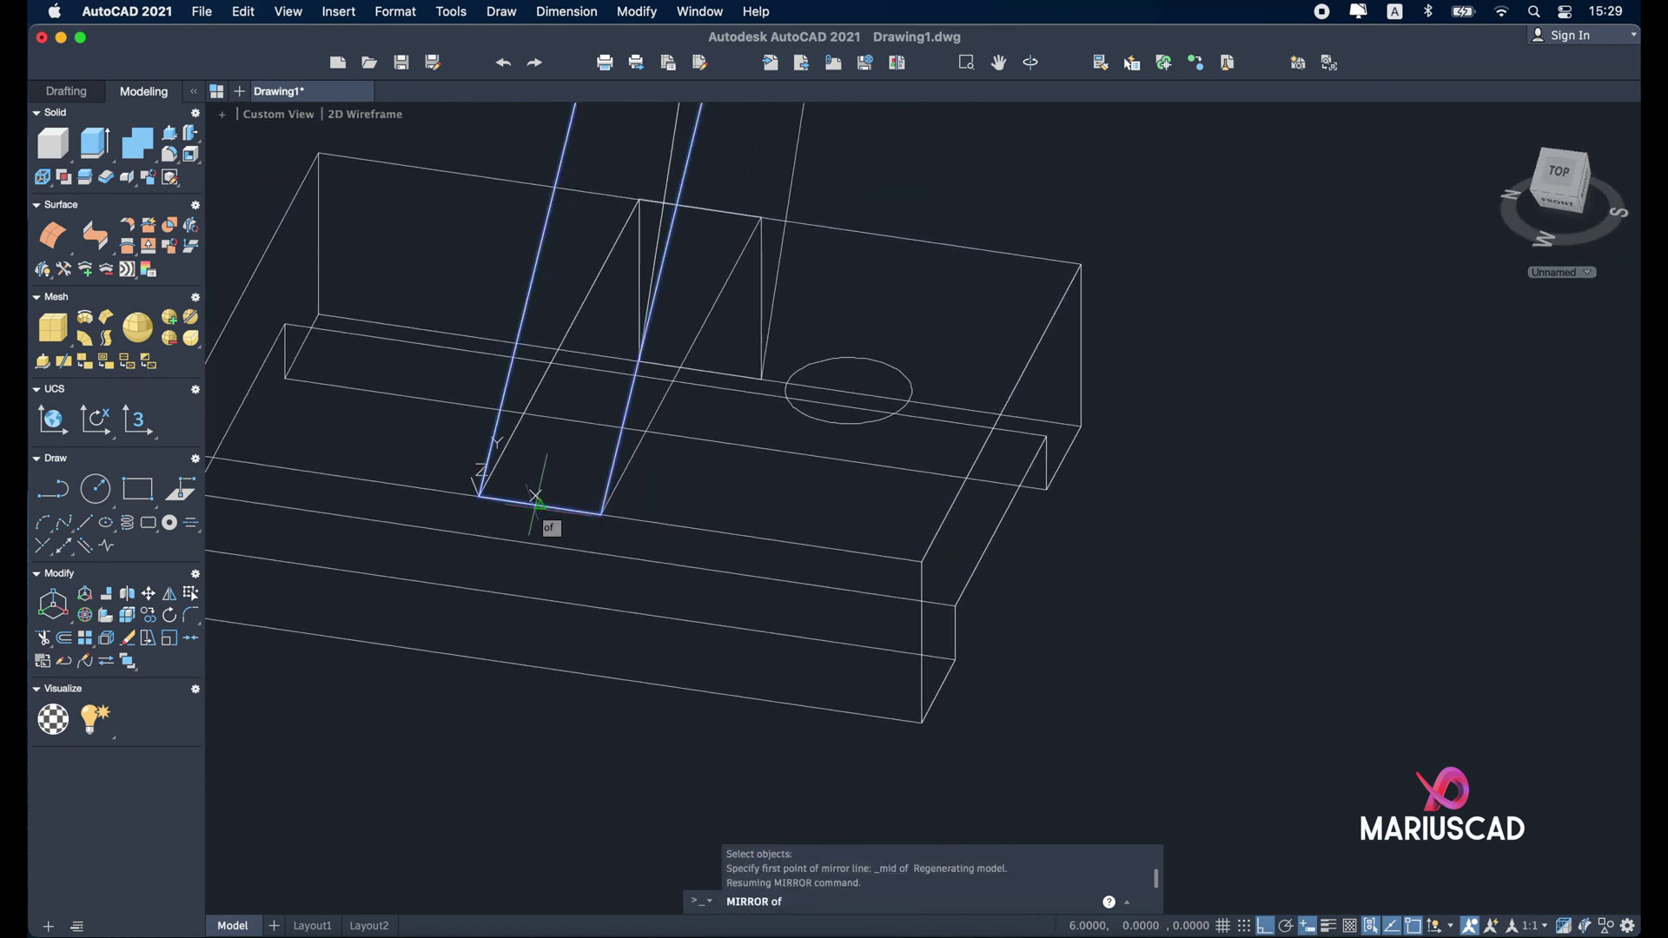
pyautogui.click(540, 505)
pyautogui.moveTo(718, 158); pyautogui.dragTo(556, 484, button='middle')
pyautogui.click(677, 312)
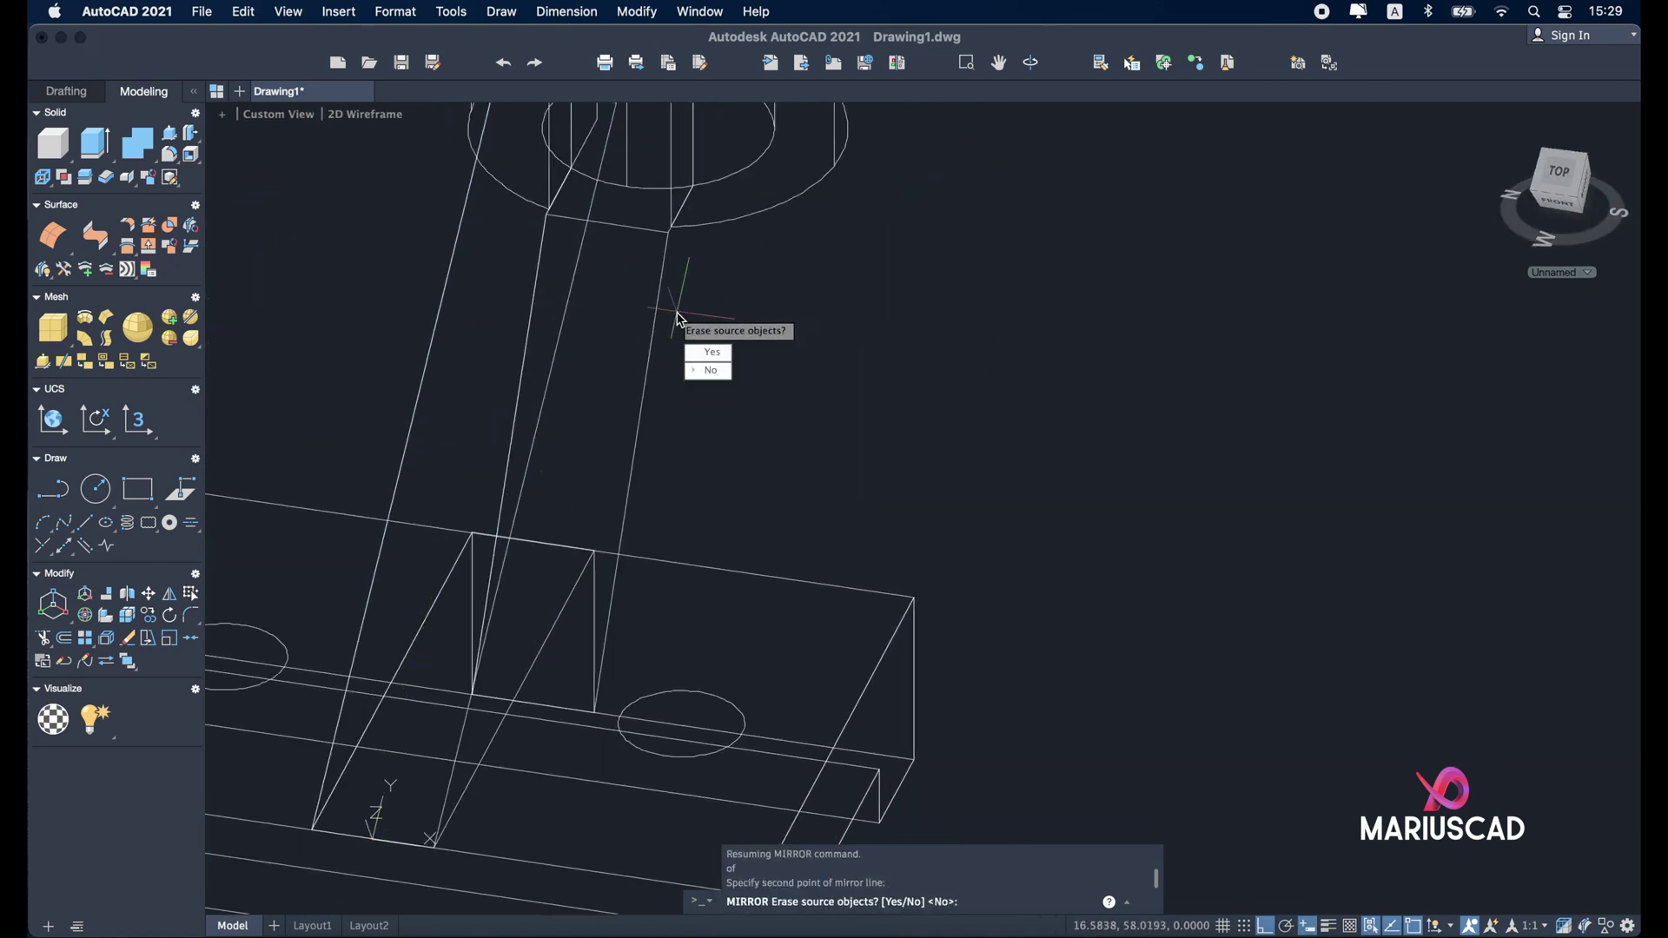
pyautogui.click(721, 376)
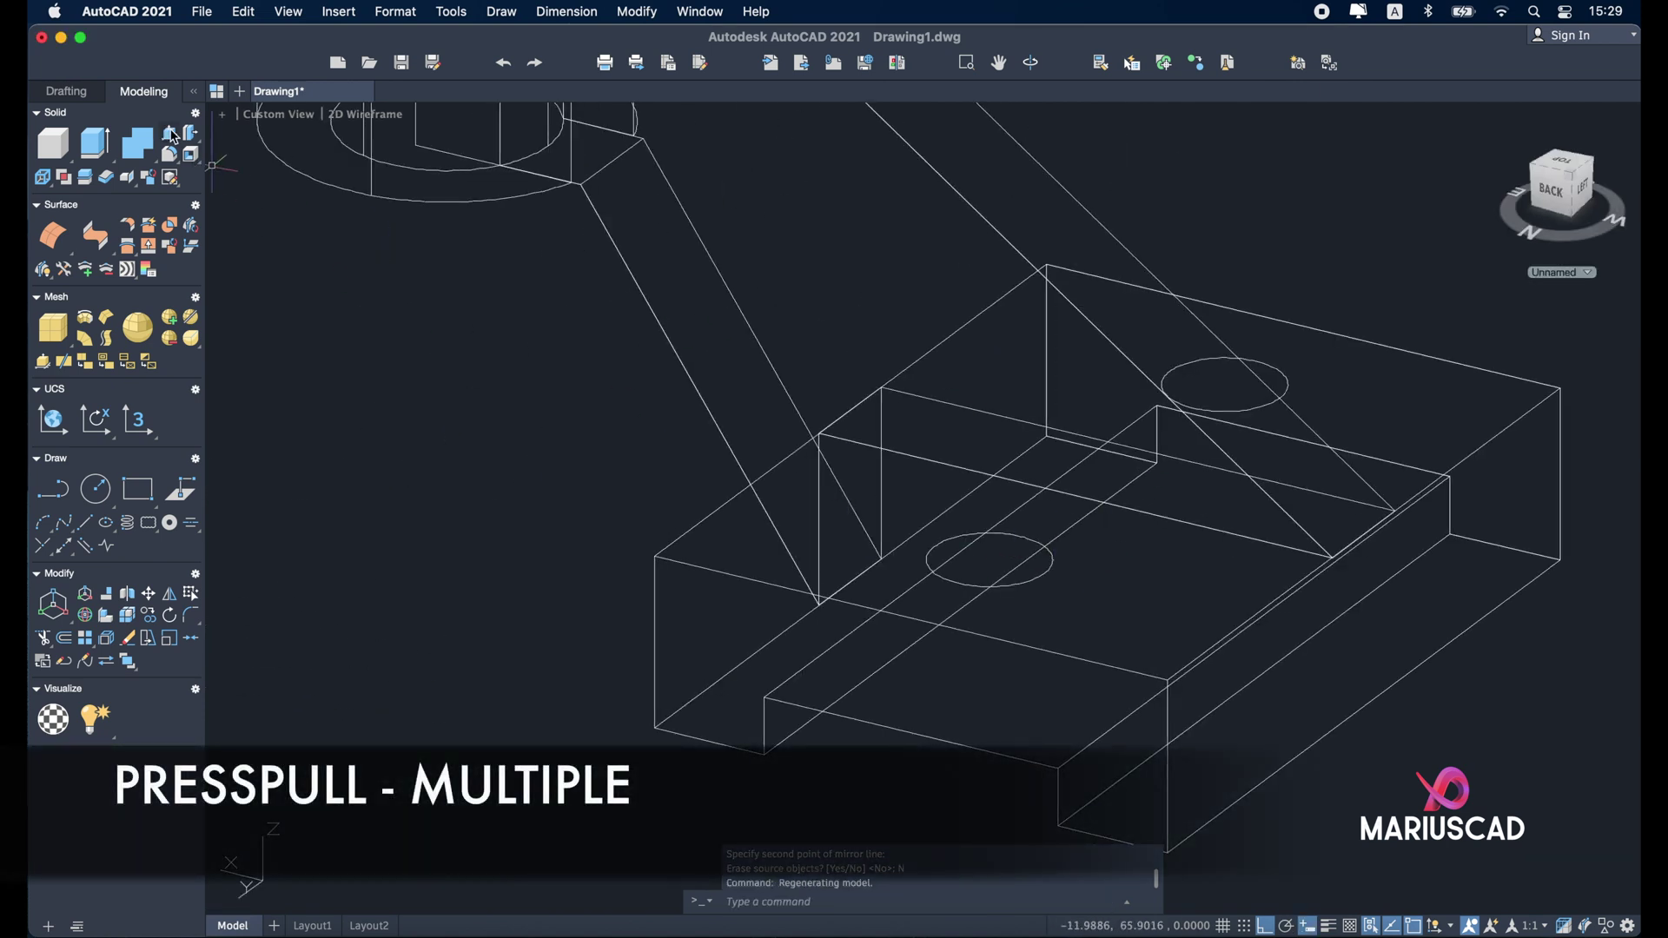
# Extrude both 12 diameter circles downward through the base together using Presspull with the Multiple option.
pyautogui.click(174, 136)
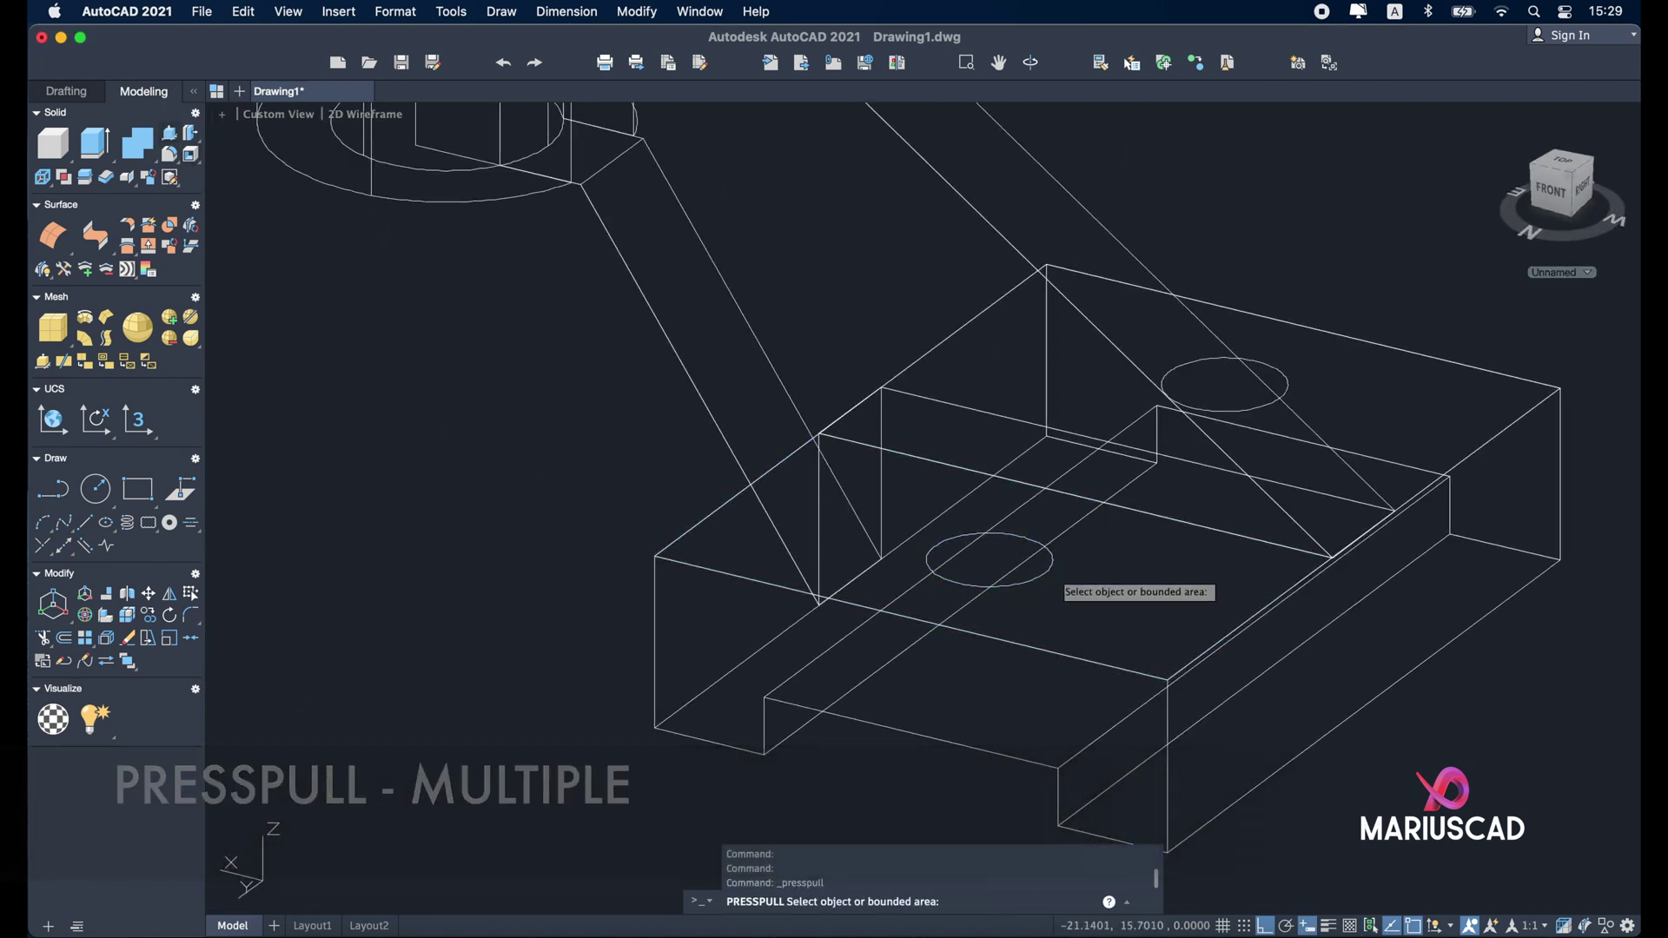
pyautogui.click(1053, 566)
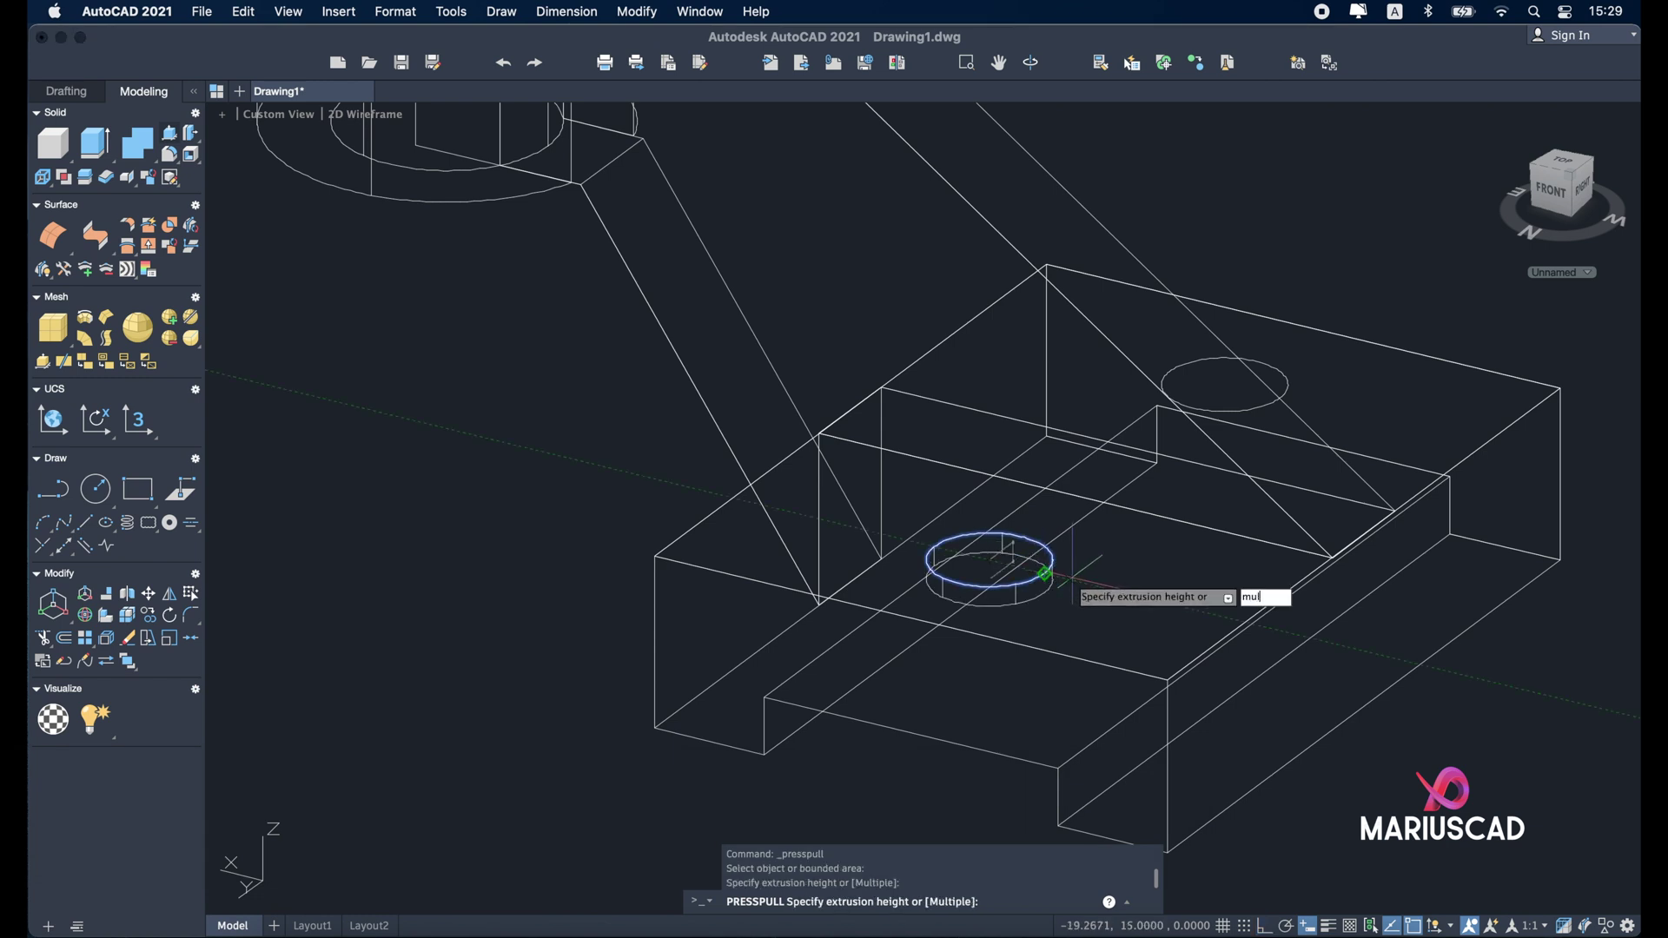
pyautogui.write('mult')
pyautogui.press('Return')
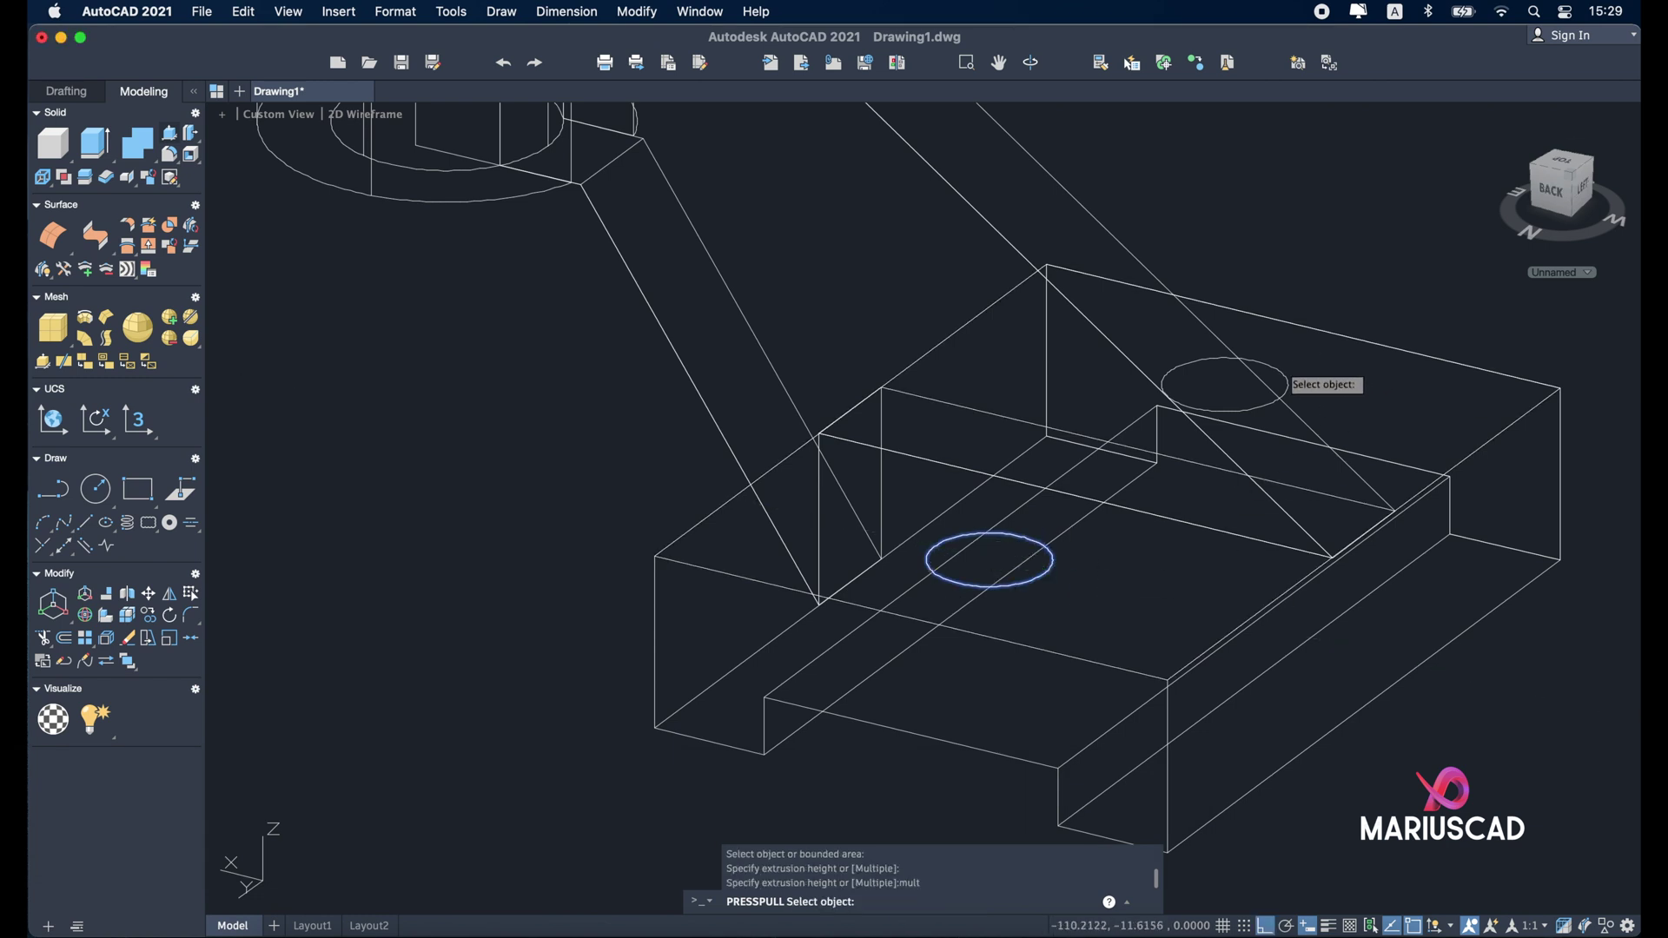
pyautogui.press('Return')
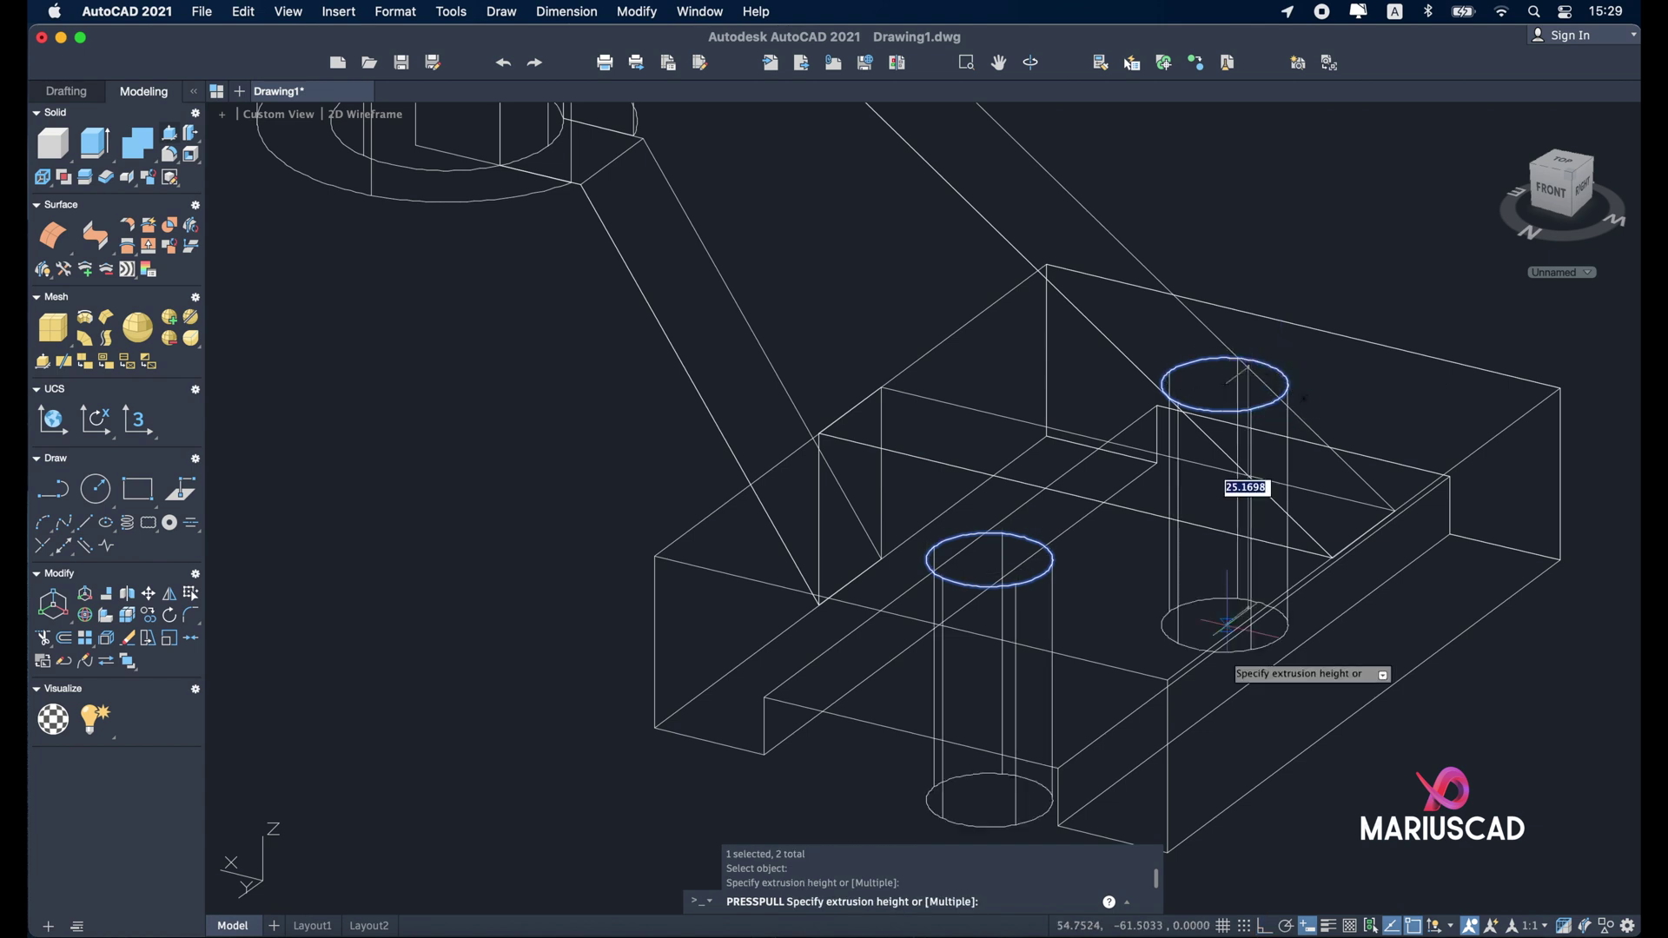
pyautogui.moveTo(1224, 675); pyautogui.dragTo(1158, 134, button='middle')
pyautogui.click(939, 414)
pyautogui.click(940, 413)
# Change the visual style from 2D Wireframe back to Shaded with edges.
pyautogui.keyDown('shift'); pyautogui.moveTo(1215, 314); pyautogui.dragTo(1317, 554, button='middle'); pyautogui.keyUp('shift')
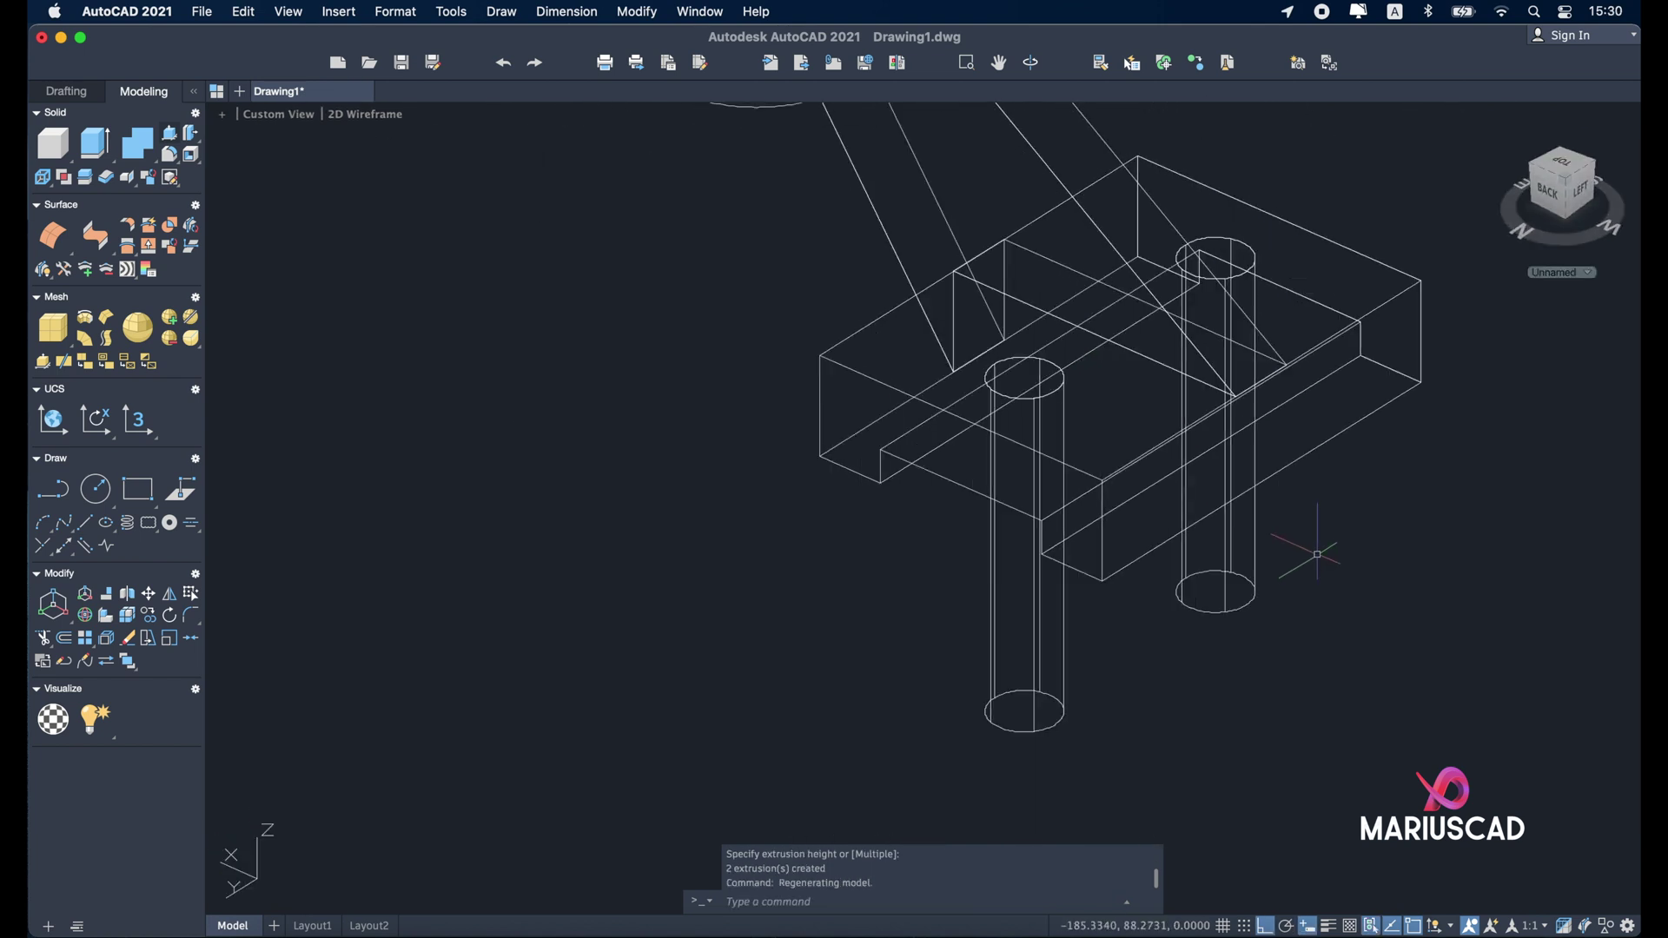
pyautogui.click(364, 115)
pyautogui.click(474, 274)
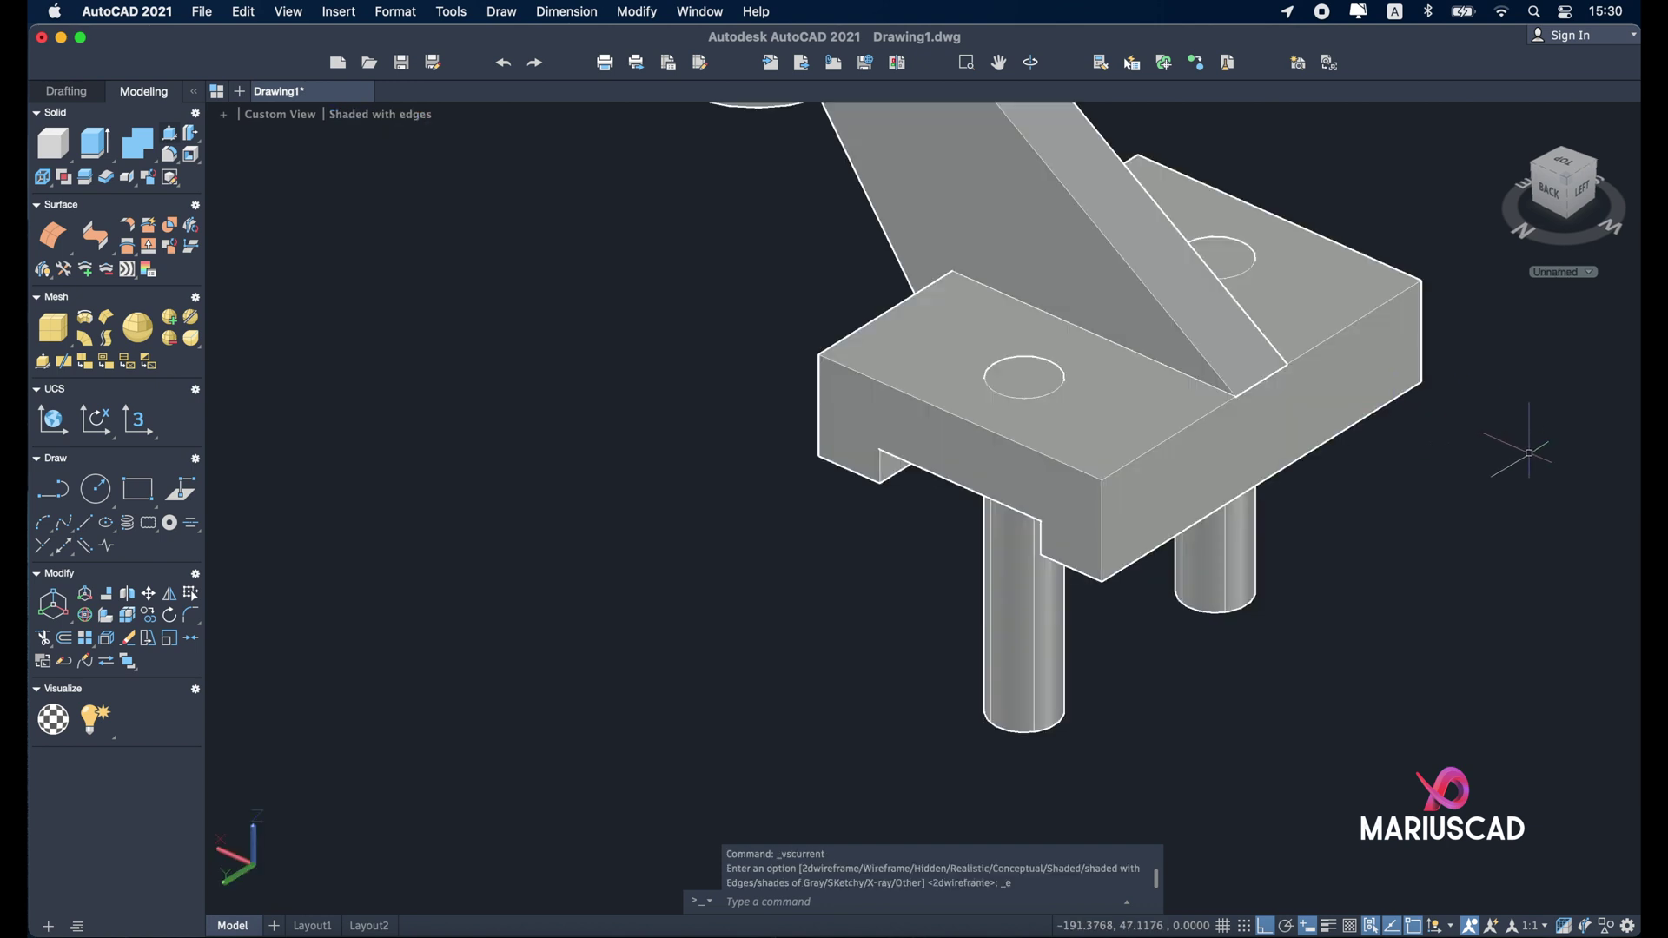
# Subtract the two 12 diameter cylinders from the base to cut the through holes.
pyautogui.keyDown('shift'); pyautogui.moveTo(1490, 448); pyautogui.dragTo(1393, 529, button='middle'); pyautogui.keyUp('shift')
pyautogui.write('sub')
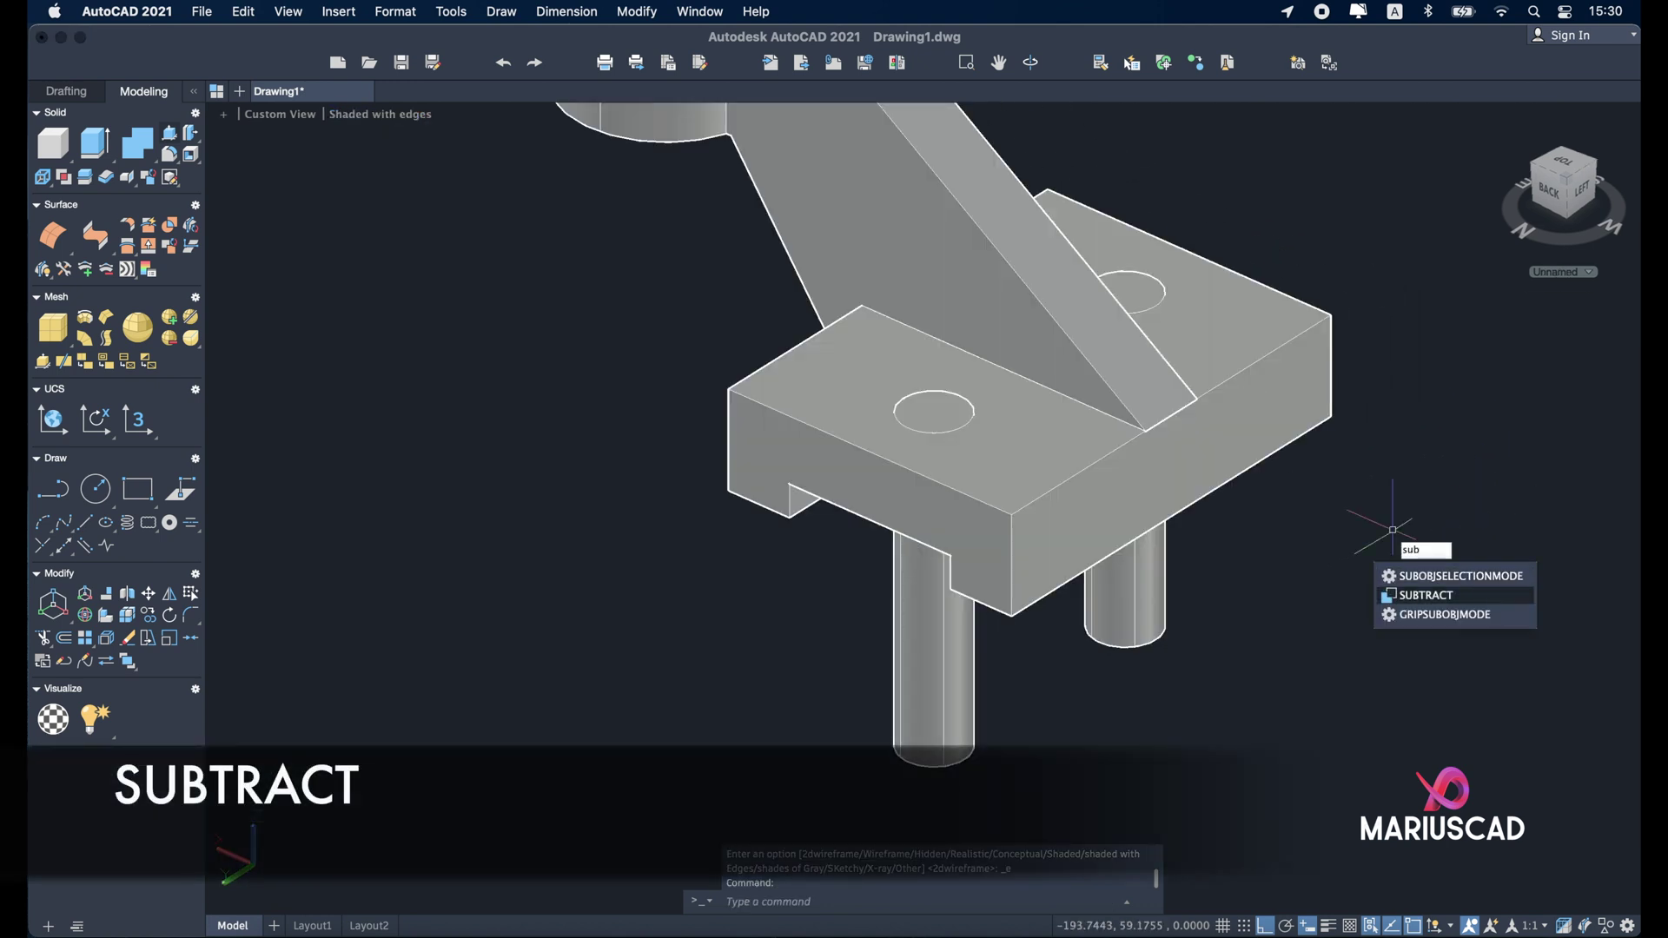
pyautogui.press('Return')
pyautogui.click(980, 431)
pyautogui.press('Return')
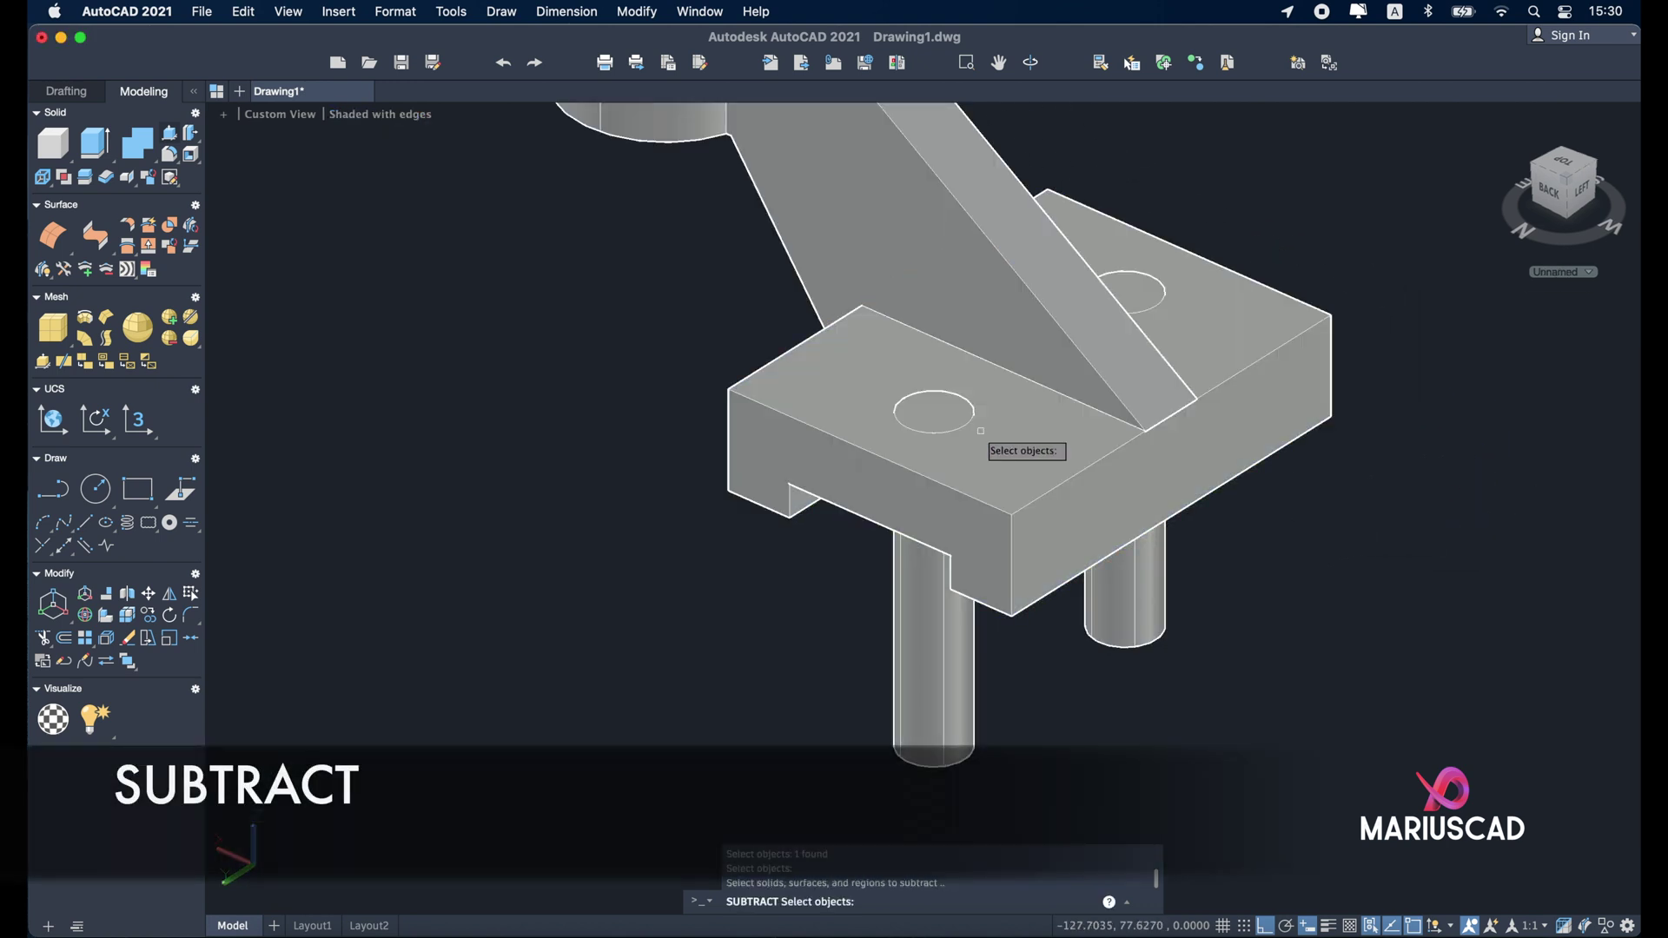
pyautogui.click(950, 678)
pyautogui.click(1134, 617)
pyautogui.press('Return')
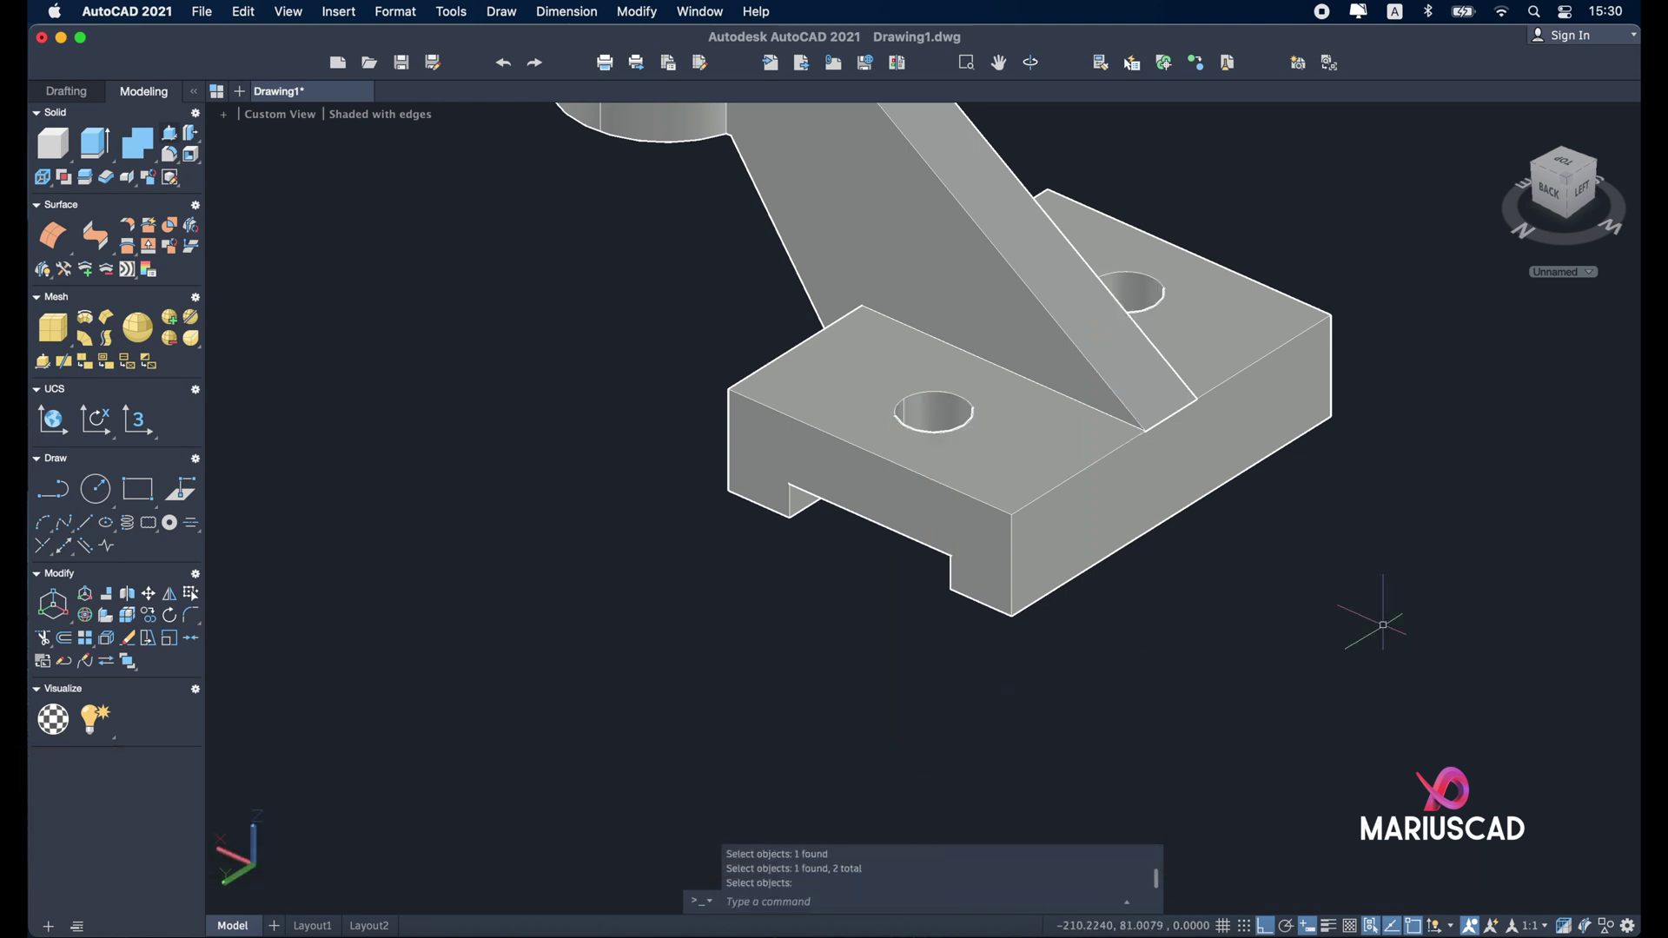
# Union the base, the arm and the ring boss into a single bracket solid, selecting everything with one crossing window.
pyautogui.keyDown('shift'); pyautogui.moveTo(1397, 626); pyautogui.dragTo(1278, 782, button='middle'); pyautogui.keyUp('shift')
pyautogui.keyDown('shift'); pyautogui.moveTo(1430, 532); pyautogui.dragTo(1245, 653, button='middle'); pyautogui.keyUp('shift')
pyautogui.scroll(-3, 1245, 654)
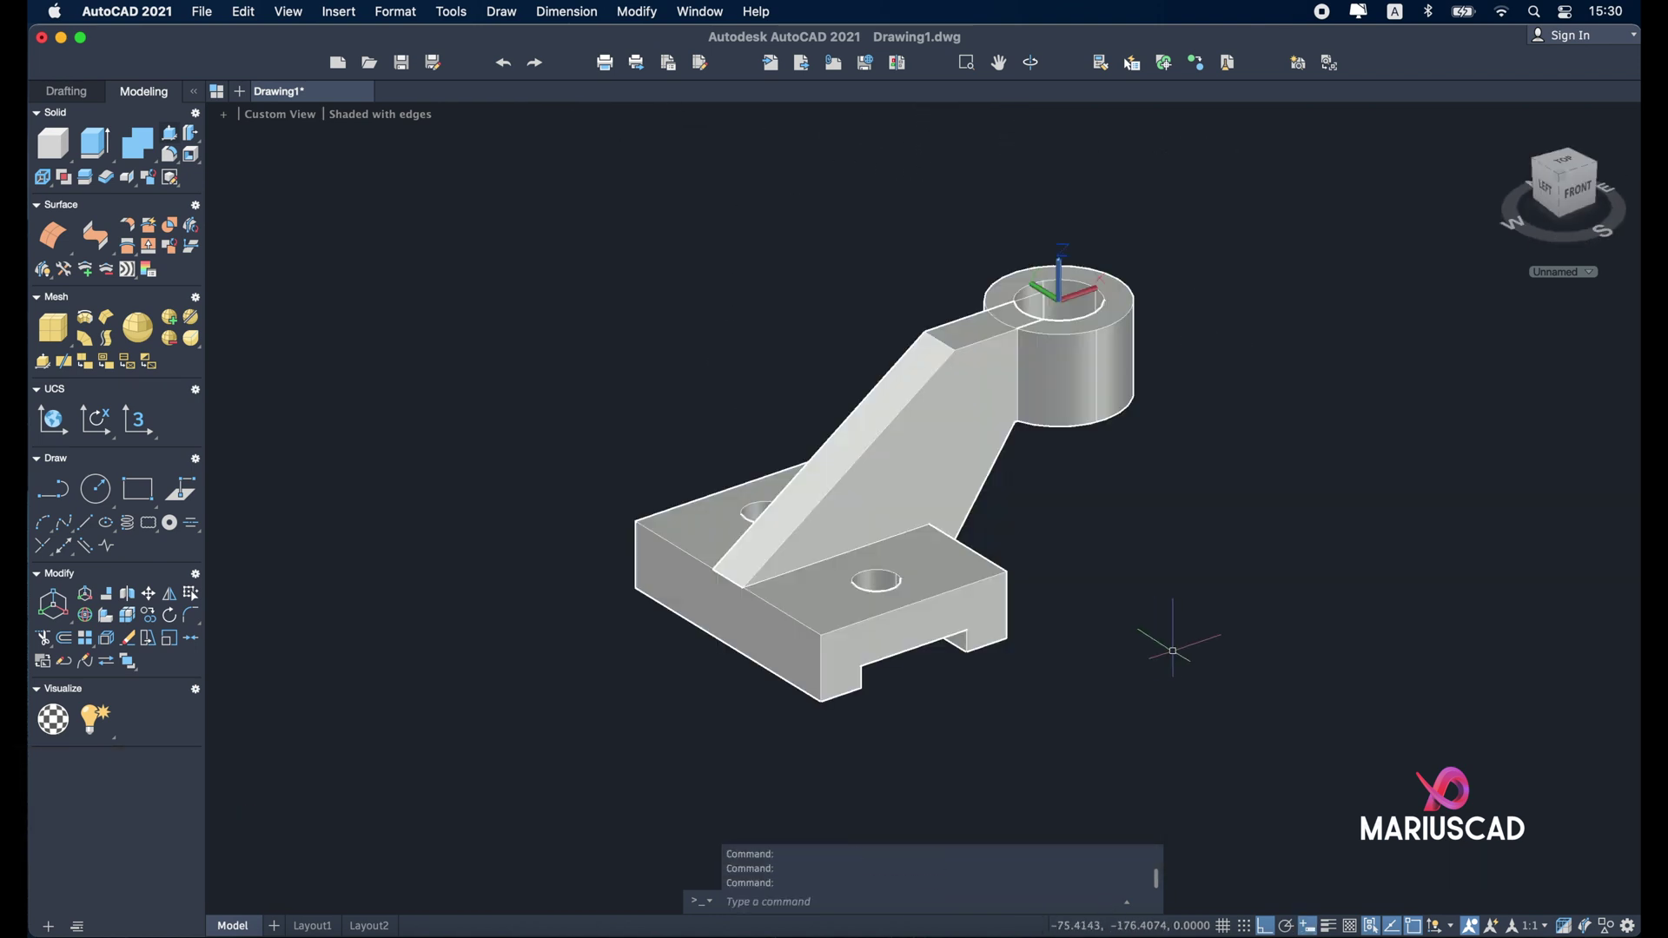
pyautogui.click(1297, 804)
pyautogui.click(475, 176)
pyautogui.press('Return')
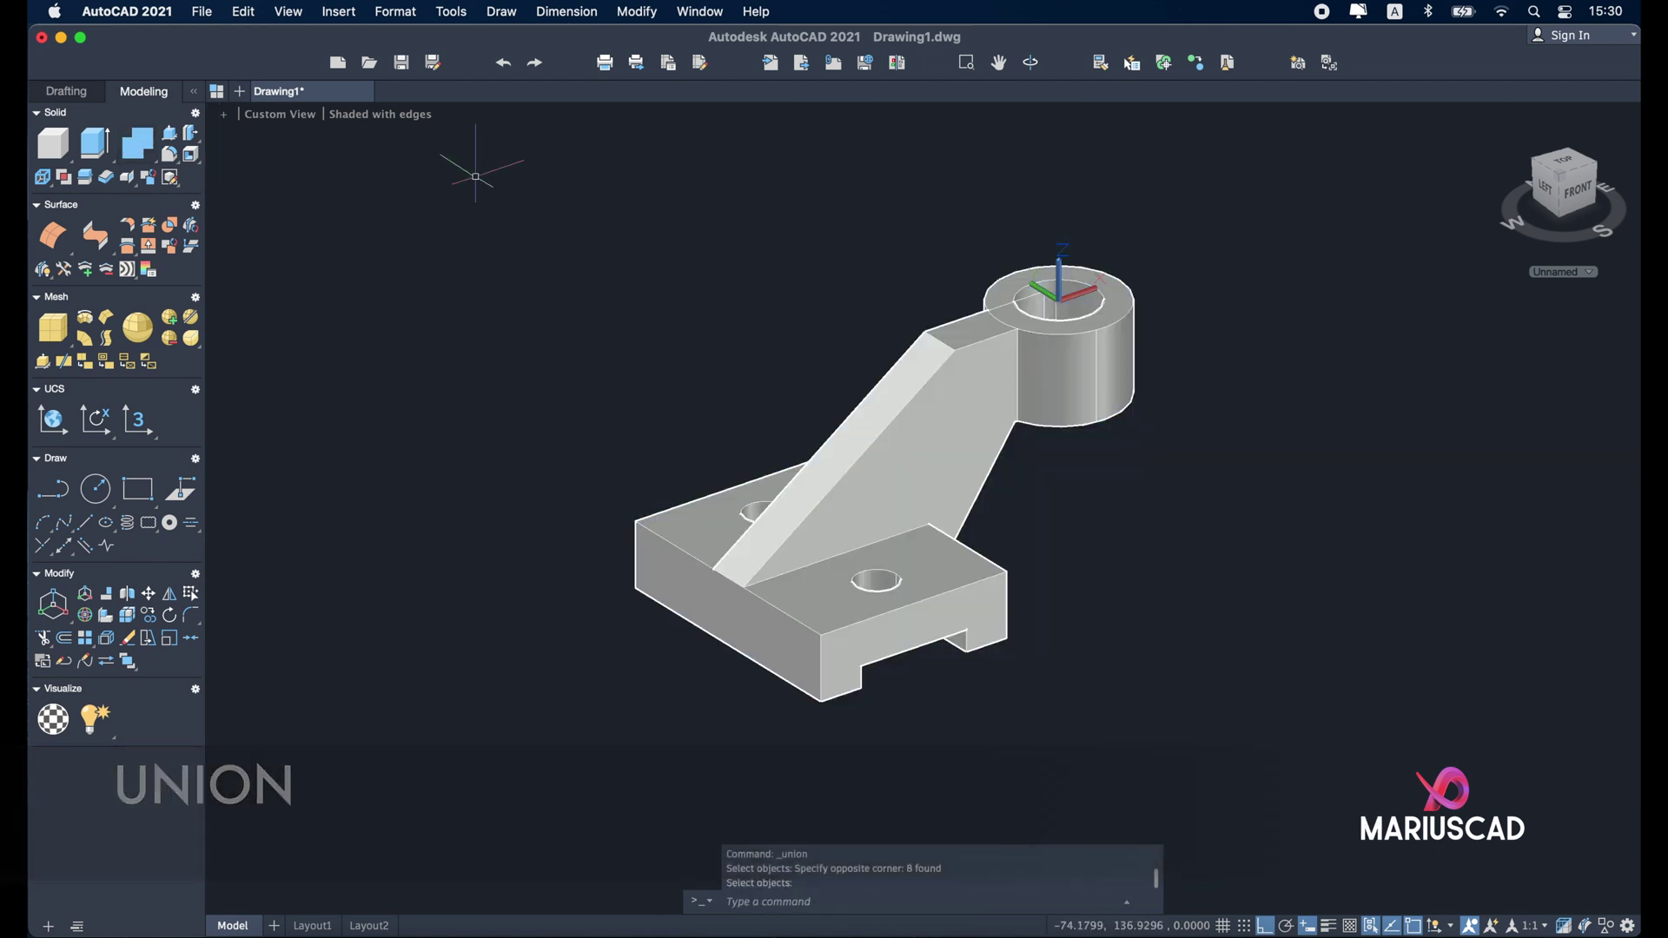
# Move the united bracket solid sideways, clear of its original 2D profiles and circles.
pyautogui.click(947, 437)
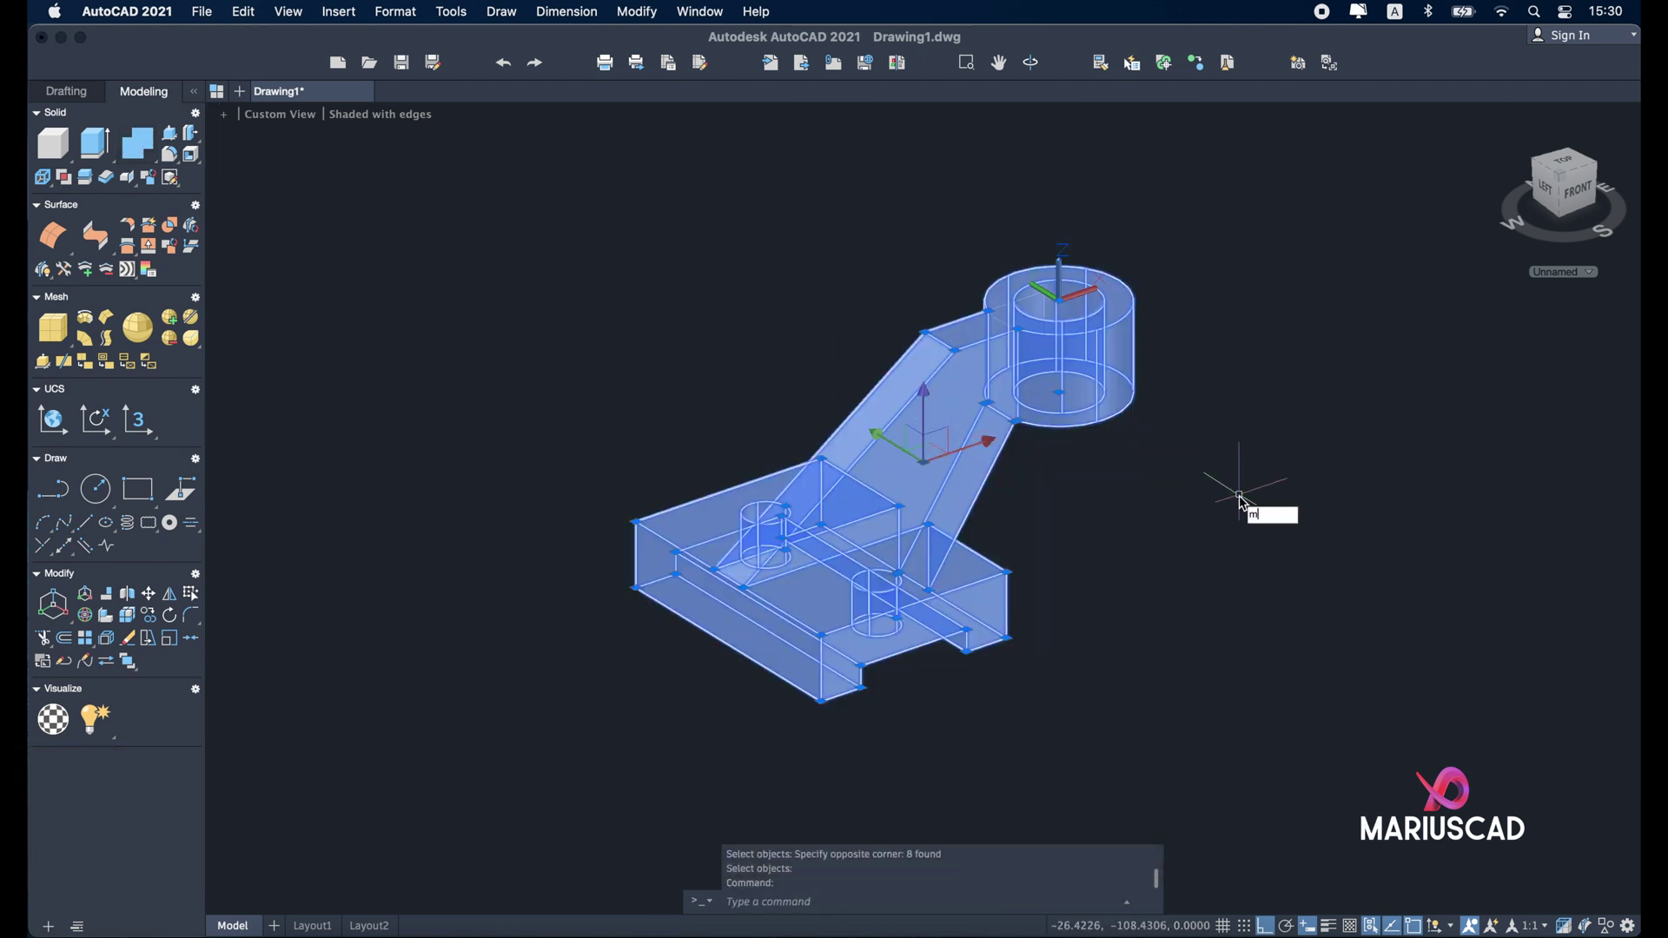
pyautogui.write('m')
pyautogui.press('Return')
pyautogui.click(1128, 753)
pyautogui.moveTo(1457, 558); pyautogui.dragTo(1162, 665, button='middle')
pyautogui.click(1358, 565)
pyautogui.press('Escape')
# Erase all the leftover 2D construction profiles and circles at the bracket's original location.
pyautogui.moveTo(911, 771); pyautogui.dragTo(1057, 610, button='middle')
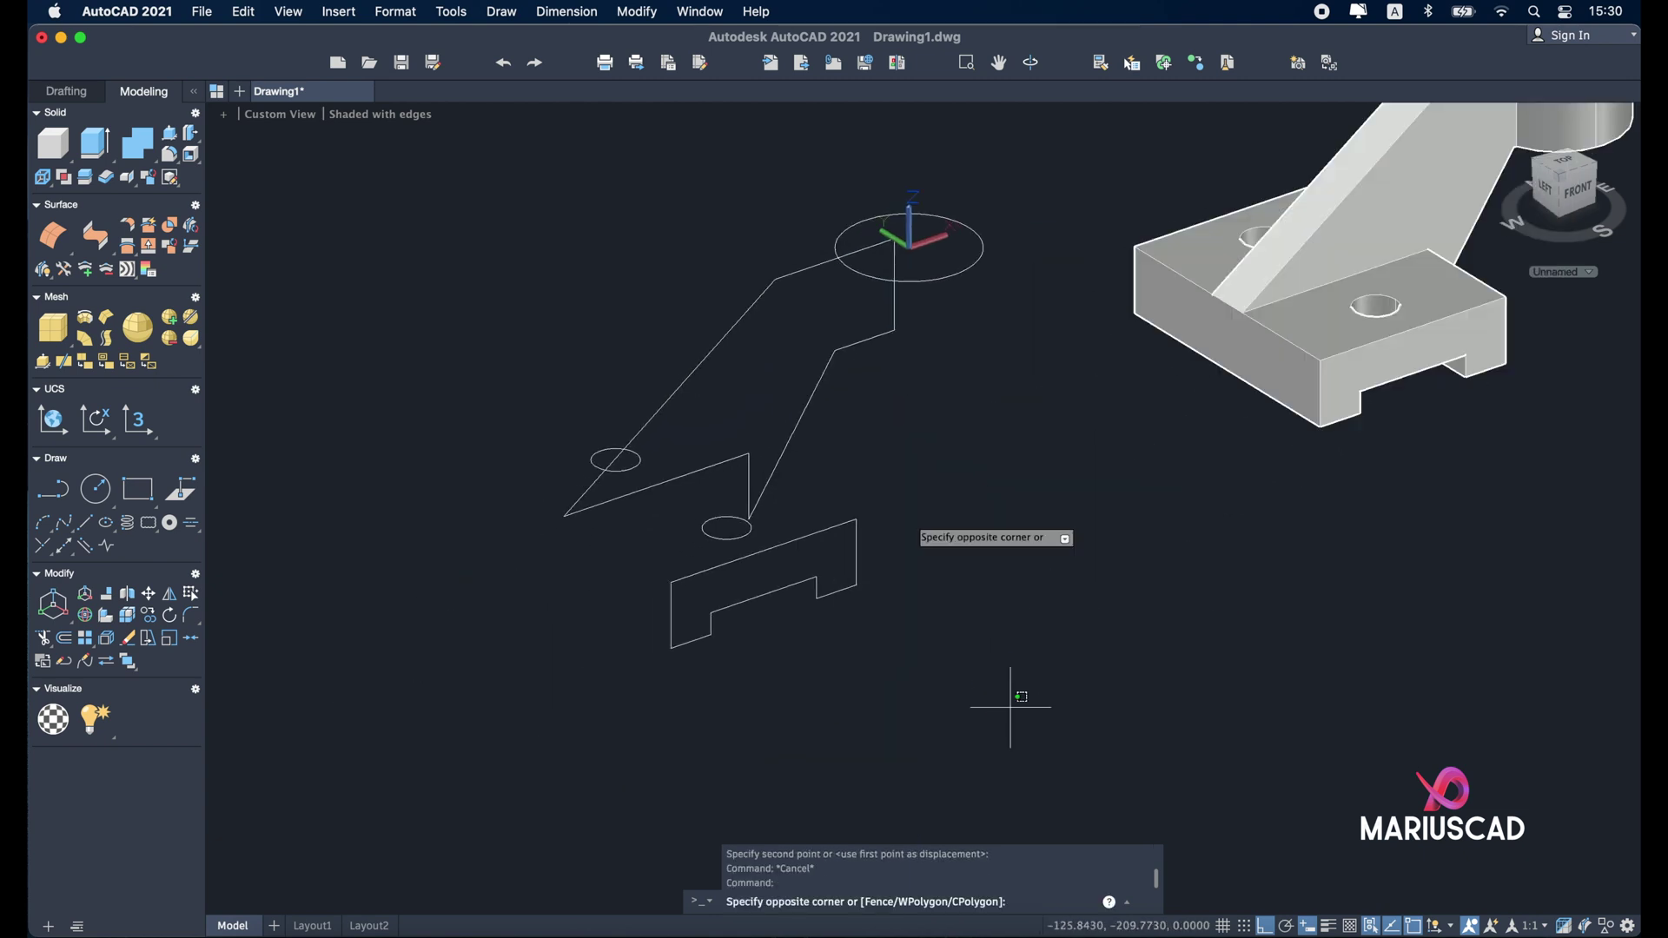
pyautogui.click(1010, 707)
pyautogui.click(443, 120)
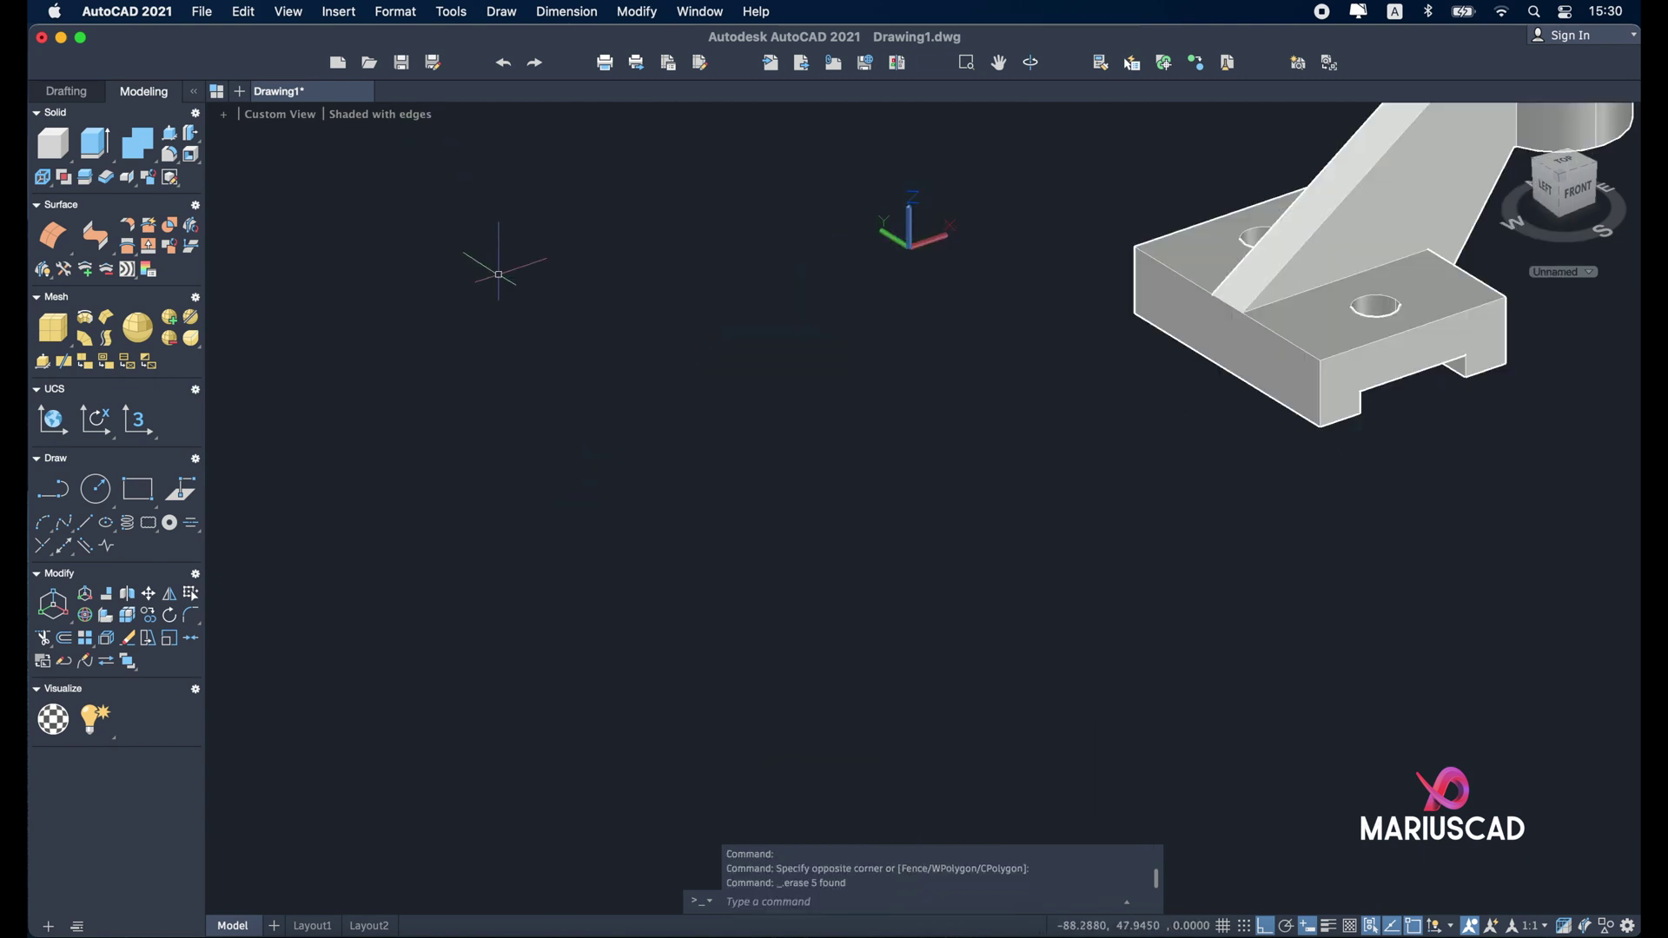
pyautogui.moveTo(894, 466); pyautogui.dragTo(286, 773, button='middle')
pyautogui.keyDown('shift'); pyautogui.moveTo(968, 562); pyautogui.dragTo(1030, 226, button='middle'); pyautogui.keyUp('shift')
pyautogui.moveTo(1031, 346)
pyautogui.keyDown('shift'); pyautogui.mouseDown(button='middle')
pyautogui.moveTo(1225, 208)
pyautogui.moveTo(1110, 499)
pyautogui.moveTo(1097, 636)
pyautogui.moveTo(1284, 558)
pyautogui.moveTo(1400, 585)
pyautogui.moveTo(1341, 627)
pyautogui.moveTo(1407, 556)
pyautogui.moveTo(1542, 504)
pyautogui.moveTo(1529, 469)
pyautogui.moveTo(1356, 606)
pyautogui.moveTo(1161, 399)
pyautogui.mouseUp(button='middle'); pyautogui.keyUp('shift')
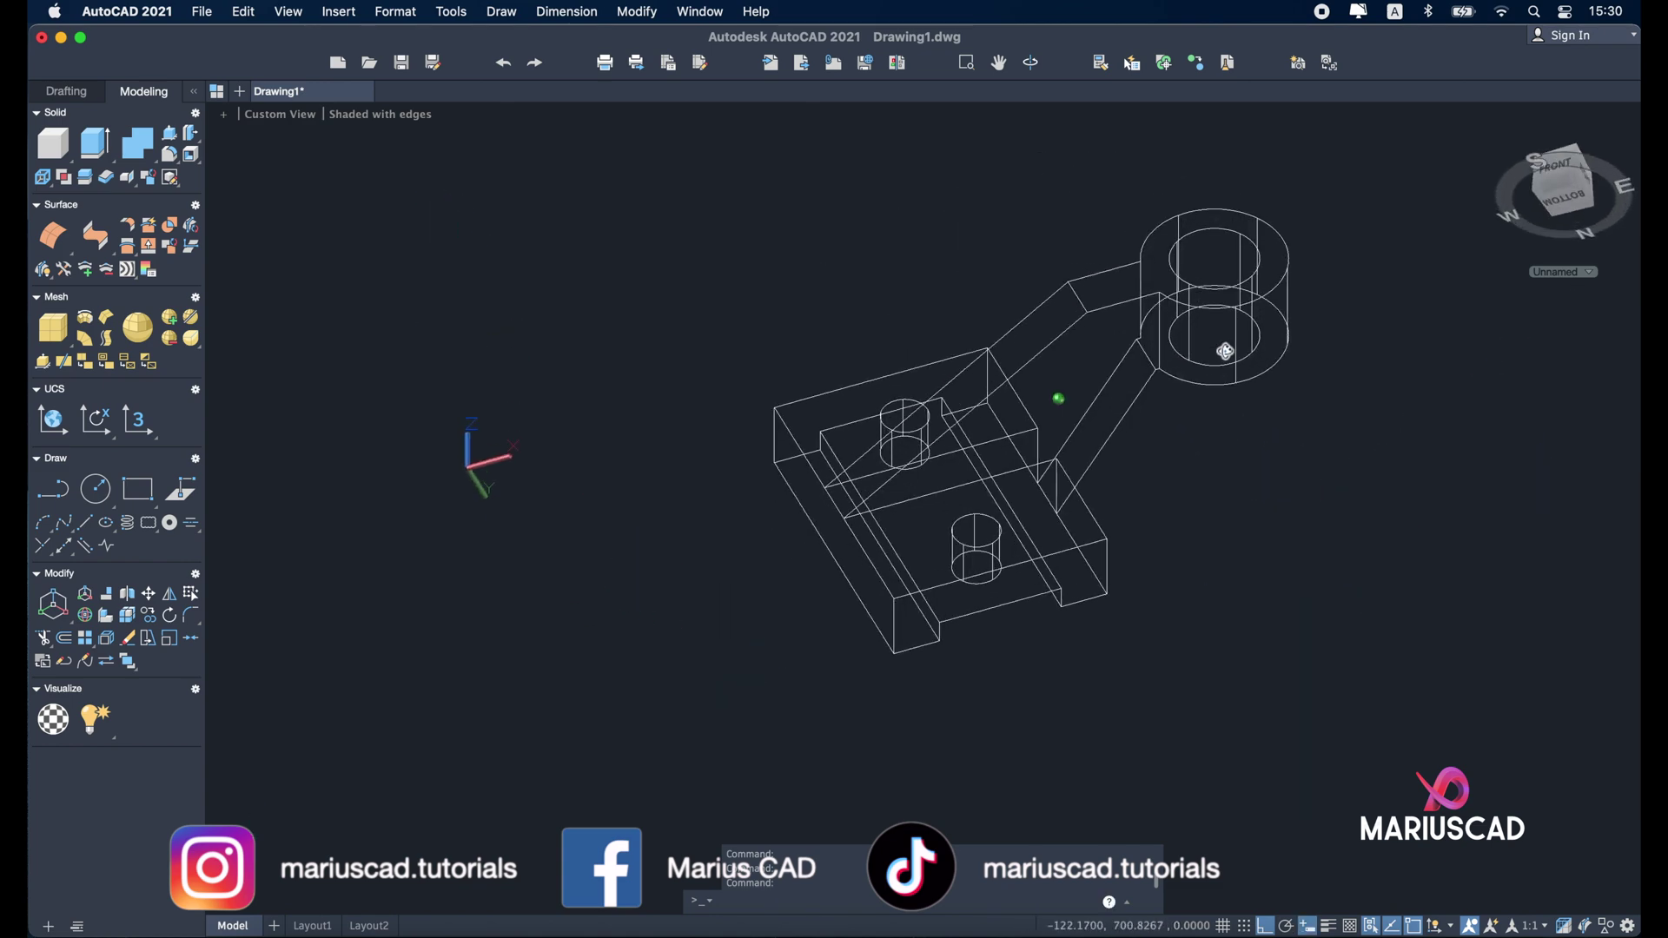